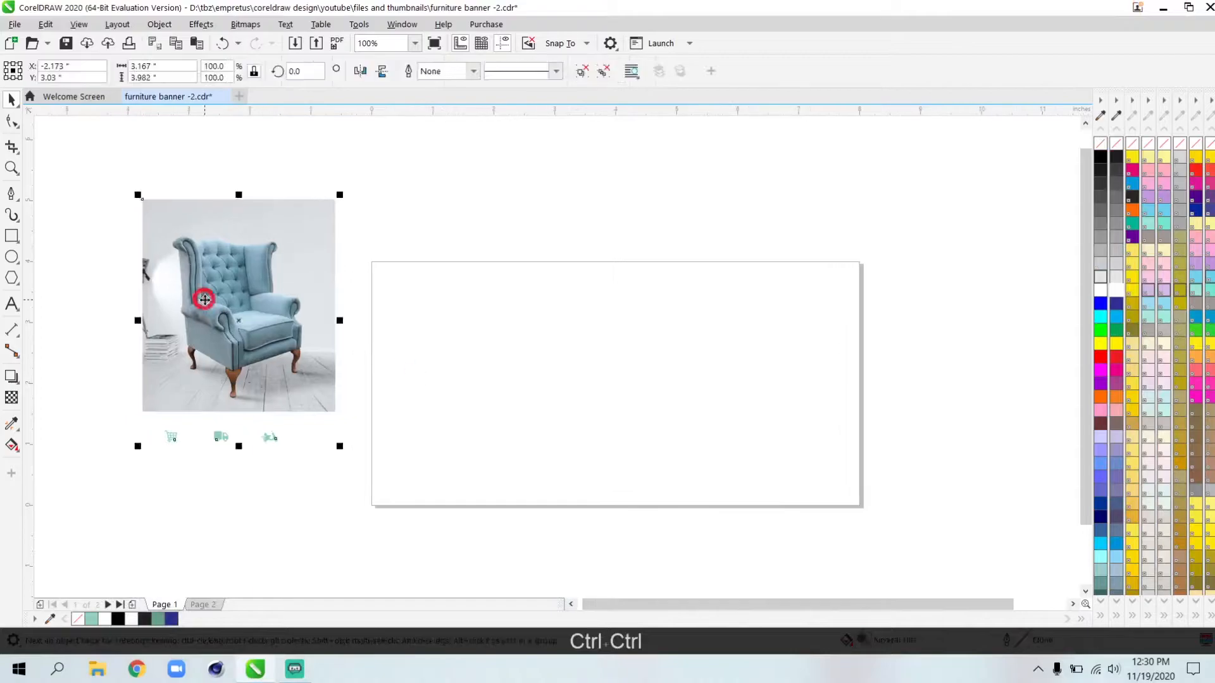
Ungroup the armchair photo and the three small green icons beside the page.
{"action": "key", "text": "shift+F2"}
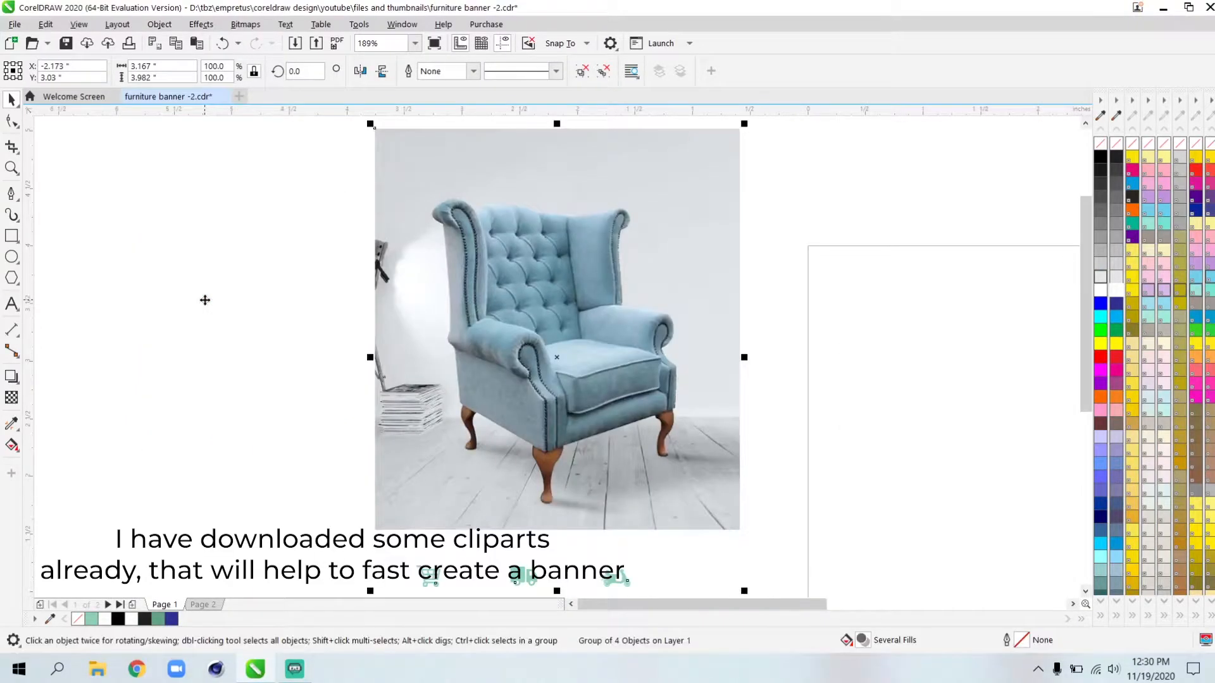
{"action": "scroll", "coordinate": [205, 300], "scroll_direction": "down", "scroll_amount": 2}
{"action": "scroll", "coordinate": [559, 333], "scroll_direction": "down", "scroll_amount": 1}
{"action": "scroll", "coordinate": [635, 339], "scroll_direction": "up", "scroll_amount": 1}
{"action": "key", "text": "ctrl+u"}
{"action": "left_click", "coordinate": [542, 234]}
{"action": "scroll", "coordinate": [553, 358], "scroll_direction": "right", "scroll_amount": 2}
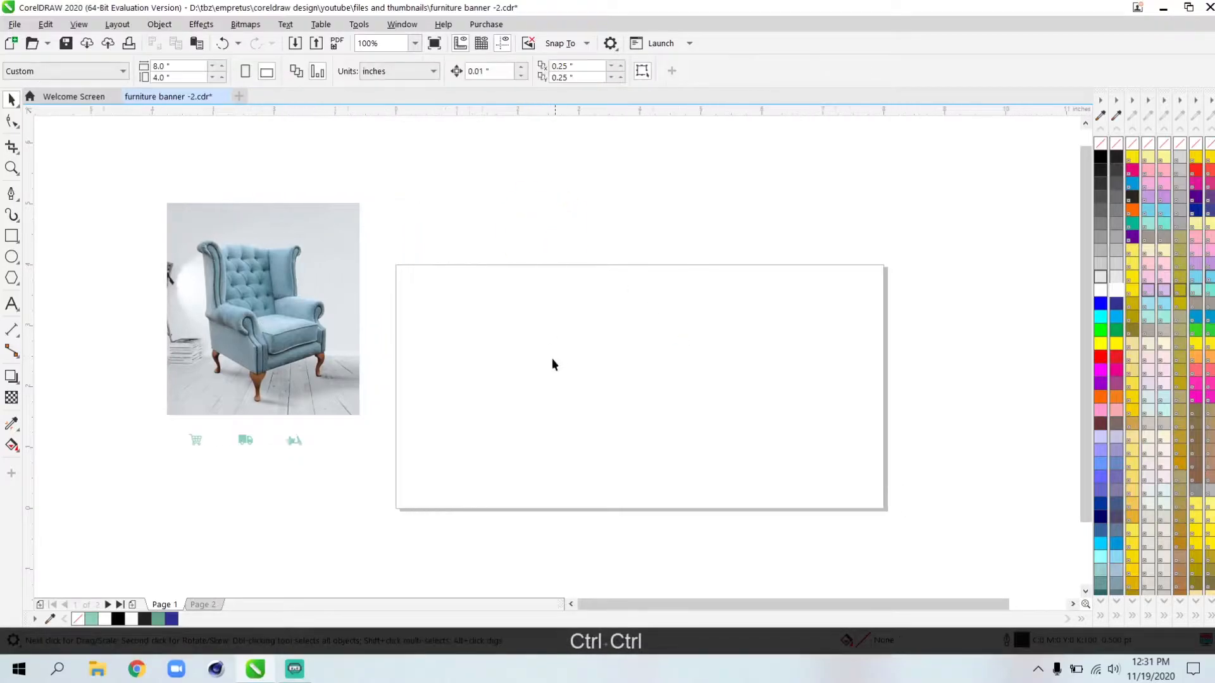
Create a page-sized background rectangle with a mint green fill (C43 M0 Y36 K0) and no outline.
{"action": "double_click", "coordinate": [12, 236]}
{"action": "key", "text": "space"}
{"action": "left_click", "coordinate": [94, 619]}
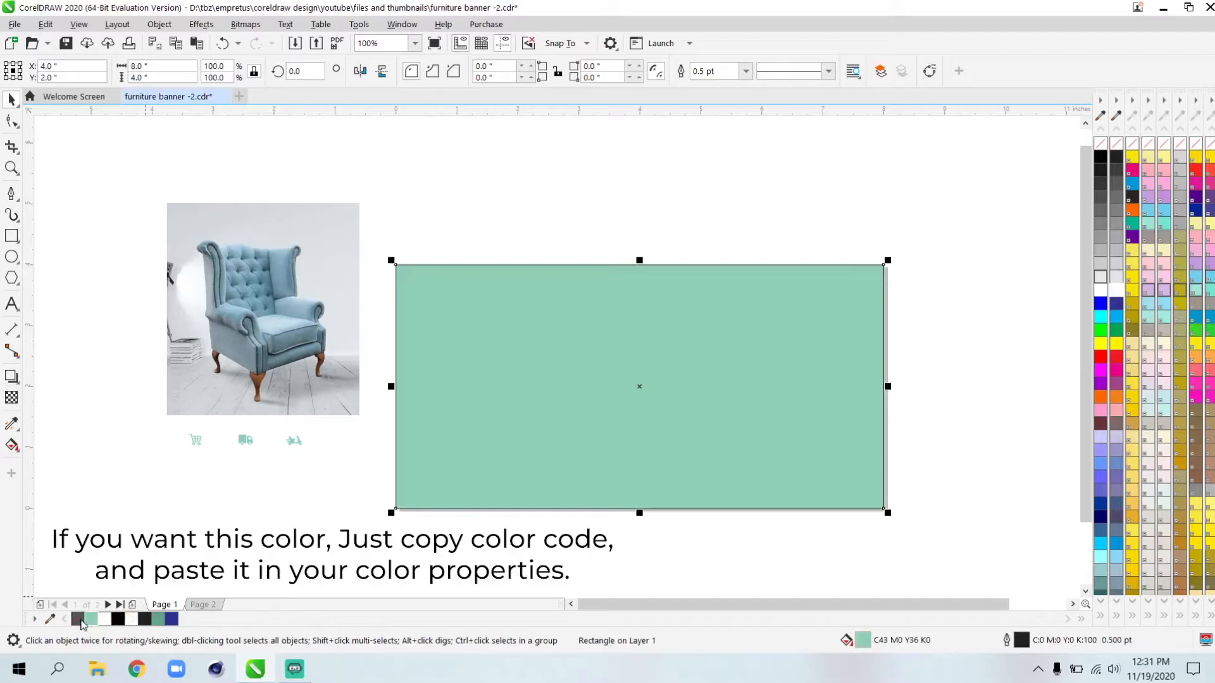
{"action": "right_click", "coordinate": [78, 619]}
{"action": "left_click", "coordinate": [311, 517]}
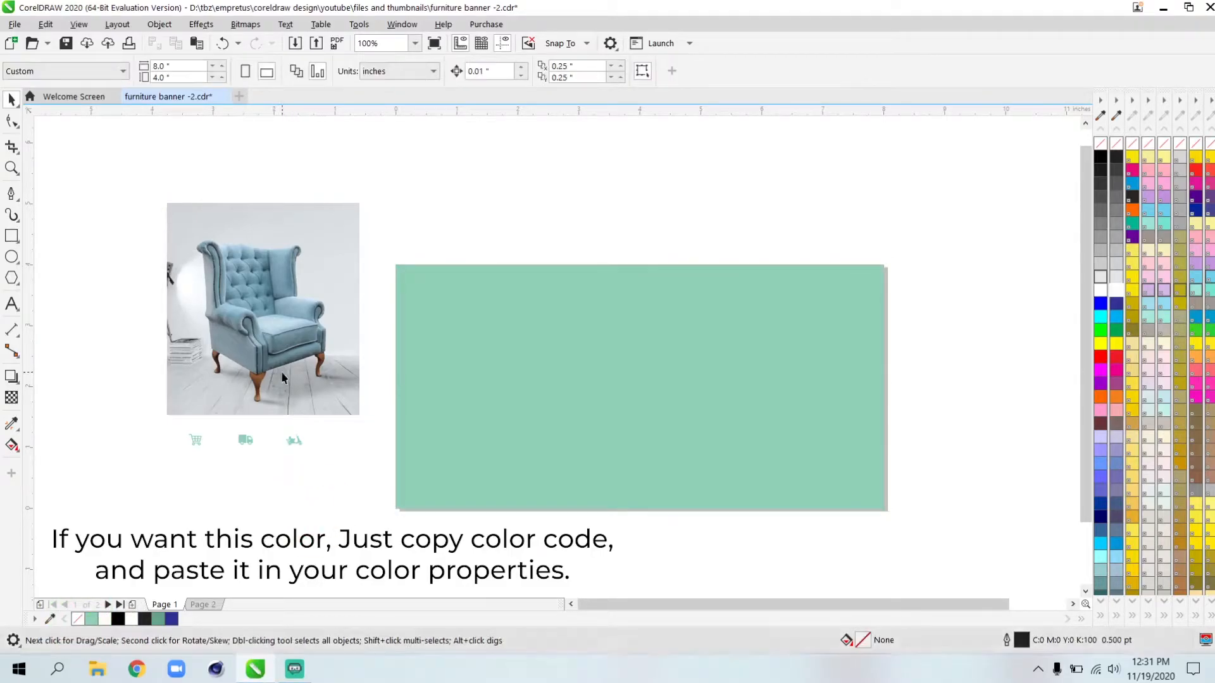
Draw a circle about 2.9 inches across on the right half of the banner.
{"action": "scroll", "coordinate": [285, 380], "scroll_direction": "right", "scroll_amount": 1}
{"action": "left_click", "coordinate": [15, 251]}
{"action": "scroll", "coordinate": [678, 356], "scroll_direction": "right", "scroll_amount": 1}
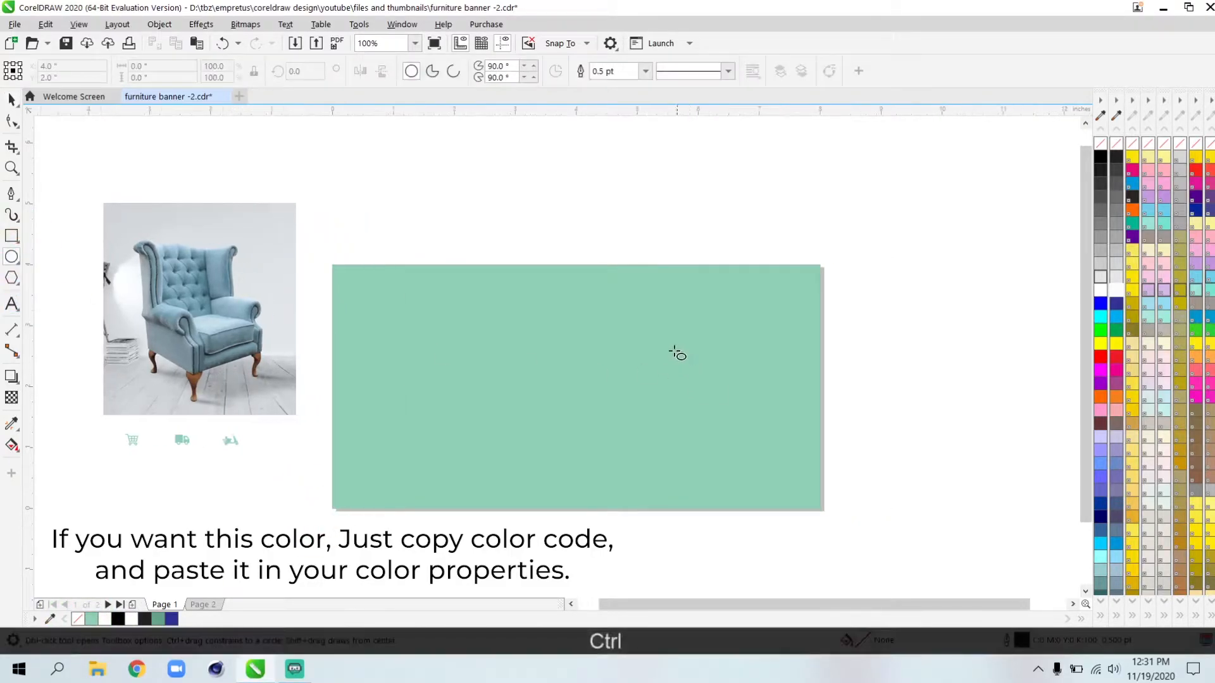
{"action": "left_click_drag", "start_coordinate": [629, 304], "coordinate": [762, 480]}
{"action": "key", "text": "ctrl+space"}
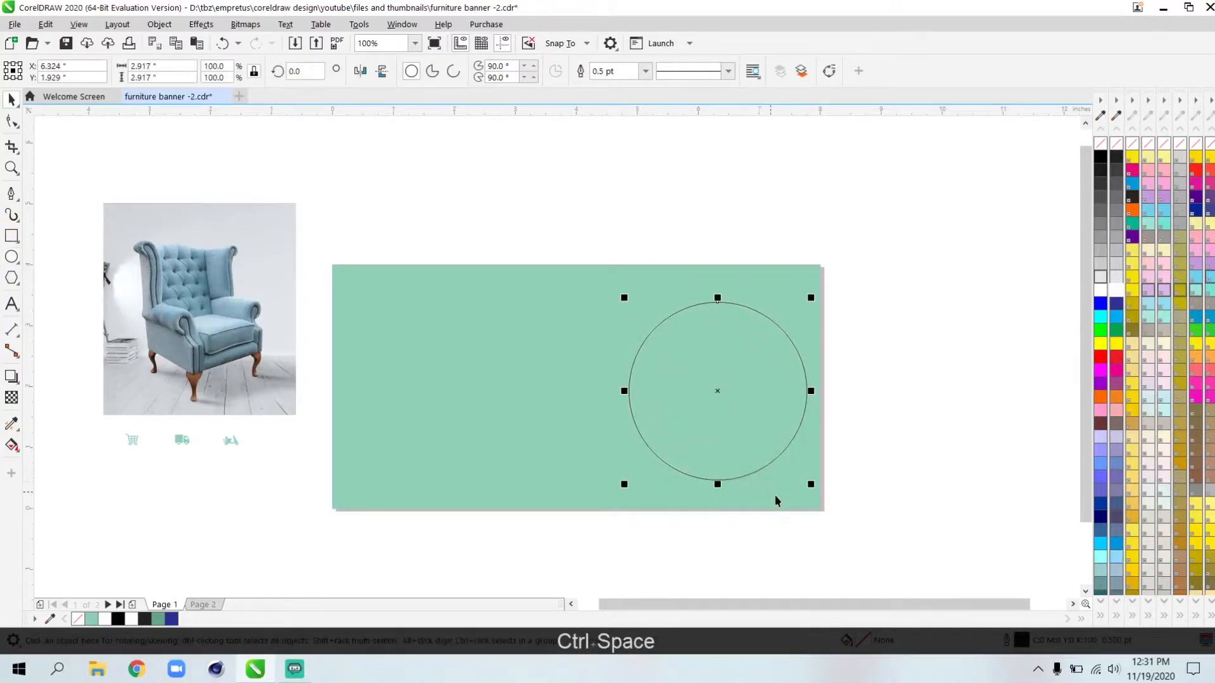
Center the circle vertically on the background rectangle and shift it slightly to the left.
{"action": "left_click", "coordinate": [776, 495], "text": "shift"}
{"action": "key", "text": "e"}
{"action": "left_click", "coordinate": [775, 495], "text": "shift"}
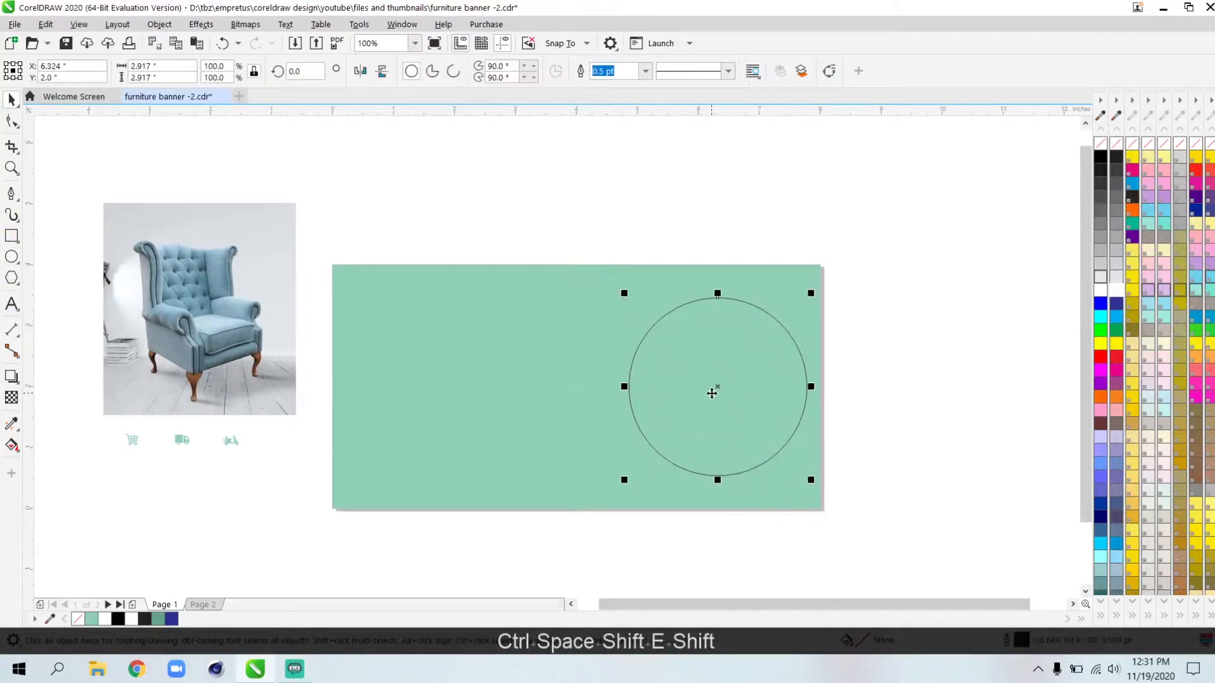
{"action": "left_click_drag", "start_coordinate": [714, 387], "coordinate": [707, 387]}
{"action": "left_click", "coordinate": [895, 352]}
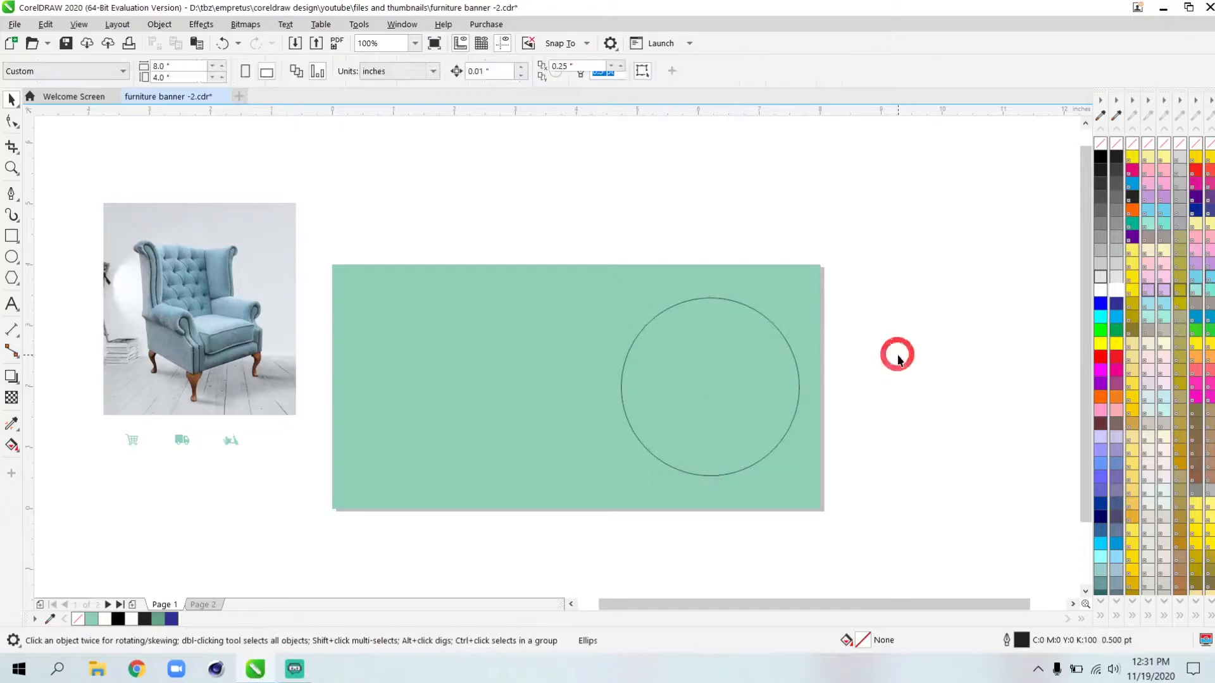
PowerClip the armchair photo inside the circle and scale it proportionally to fill the frame.
{"action": "left_click", "coordinate": [233, 300]}
{"action": "right_click", "coordinate": [233, 300]}
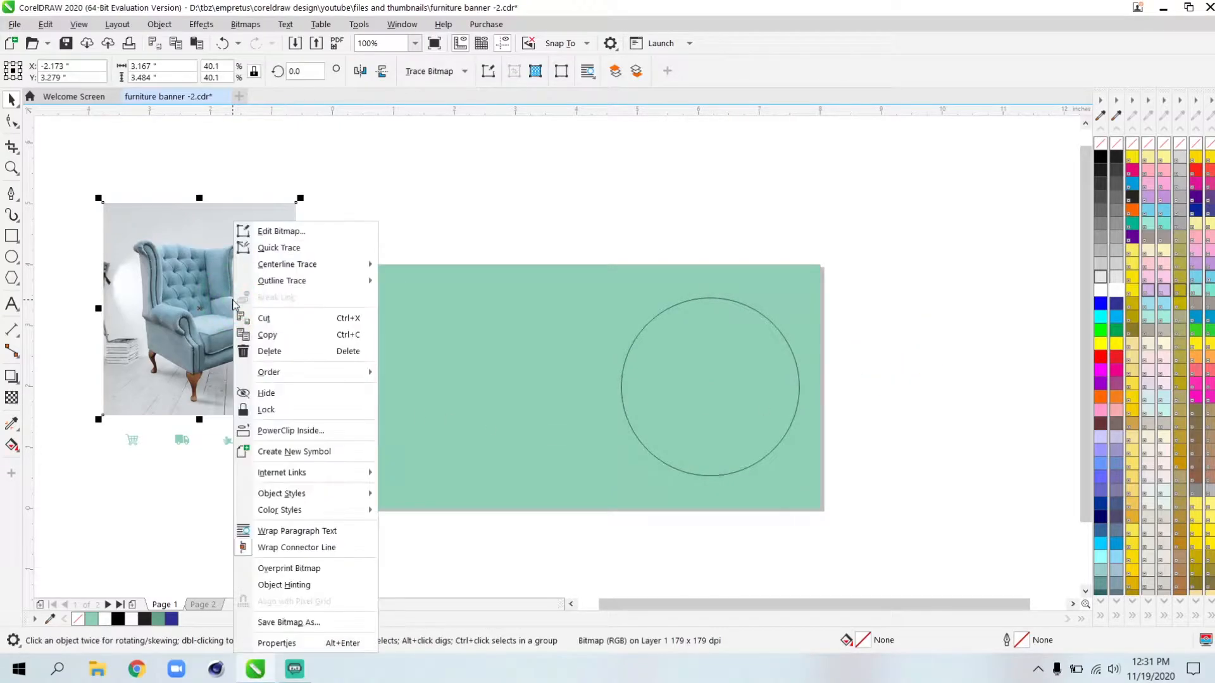
{"action": "left_click", "coordinate": [284, 429]}
{"action": "left_click", "coordinate": [678, 370]}
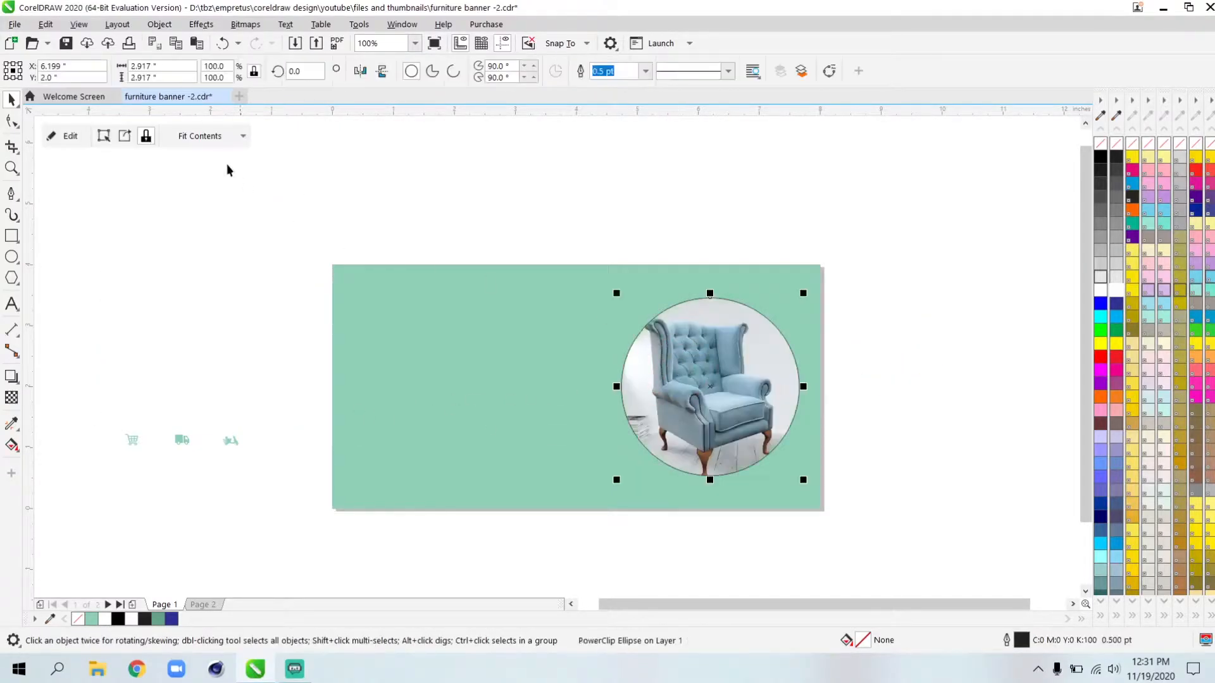
{"action": "left_click", "coordinate": [206, 136]}
{"action": "left_click", "coordinate": [217, 187]}
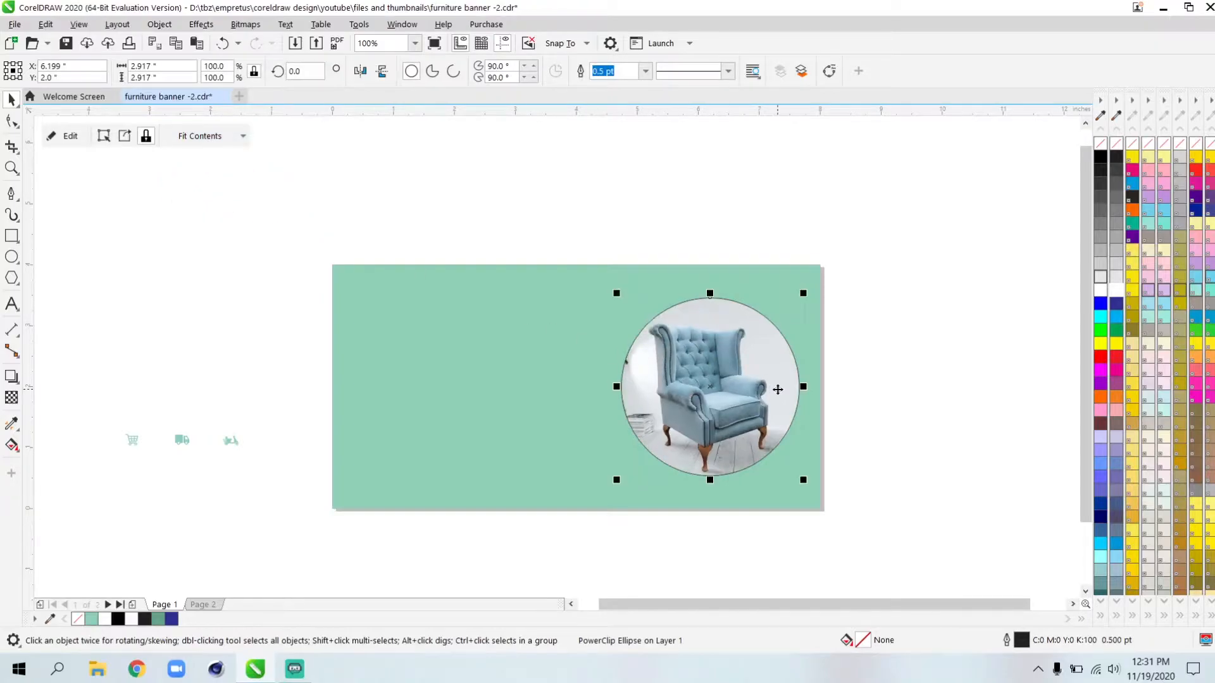
Give the photo circle a white 4 pt outline with Behind fill and Scale with object enabled.
{"action": "scroll", "coordinate": [777, 389], "scroll_direction": "up", "scroll_amount": 1}
{"action": "left_click", "coordinate": [645, 72]}
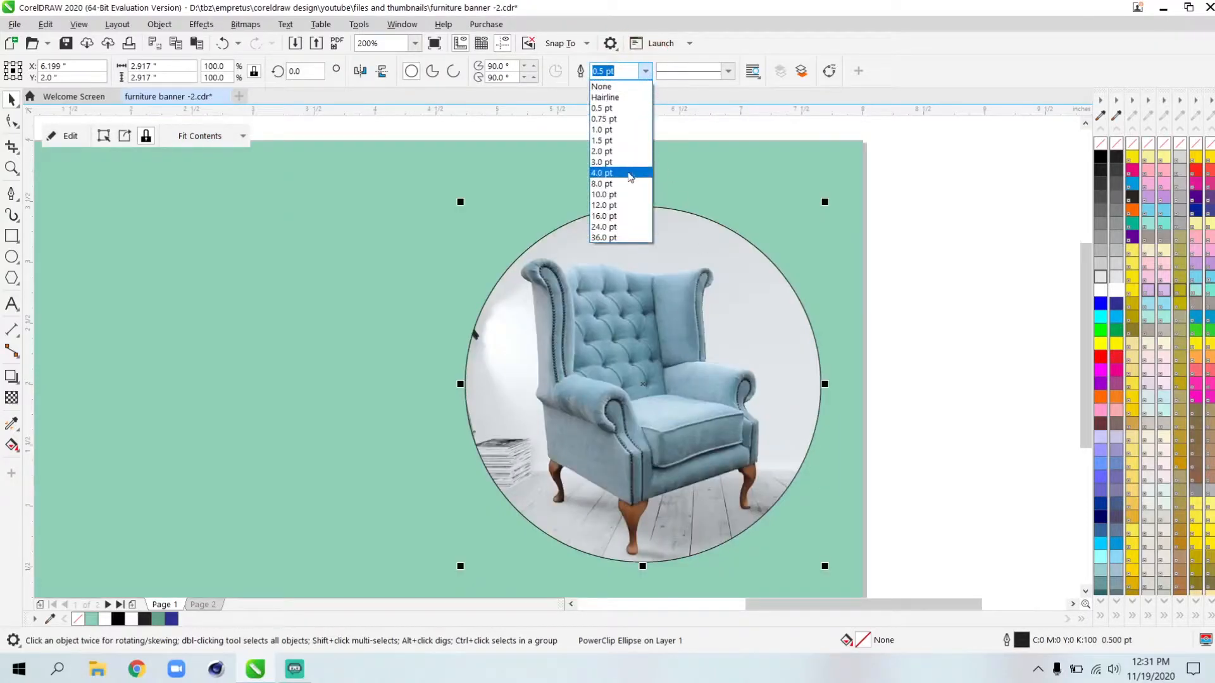
{"action": "left_click", "coordinate": [630, 173]}
{"action": "double_click", "coordinate": [1020, 642]}
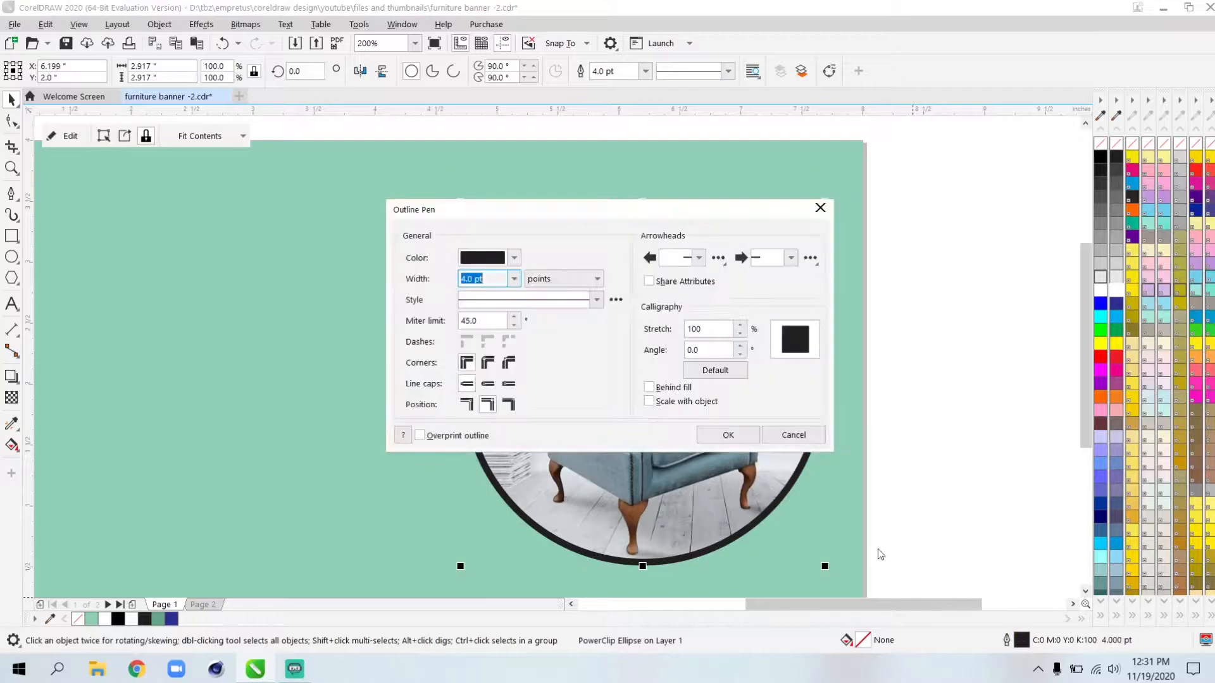
{"action": "left_click", "coordinate": [666, 387]}
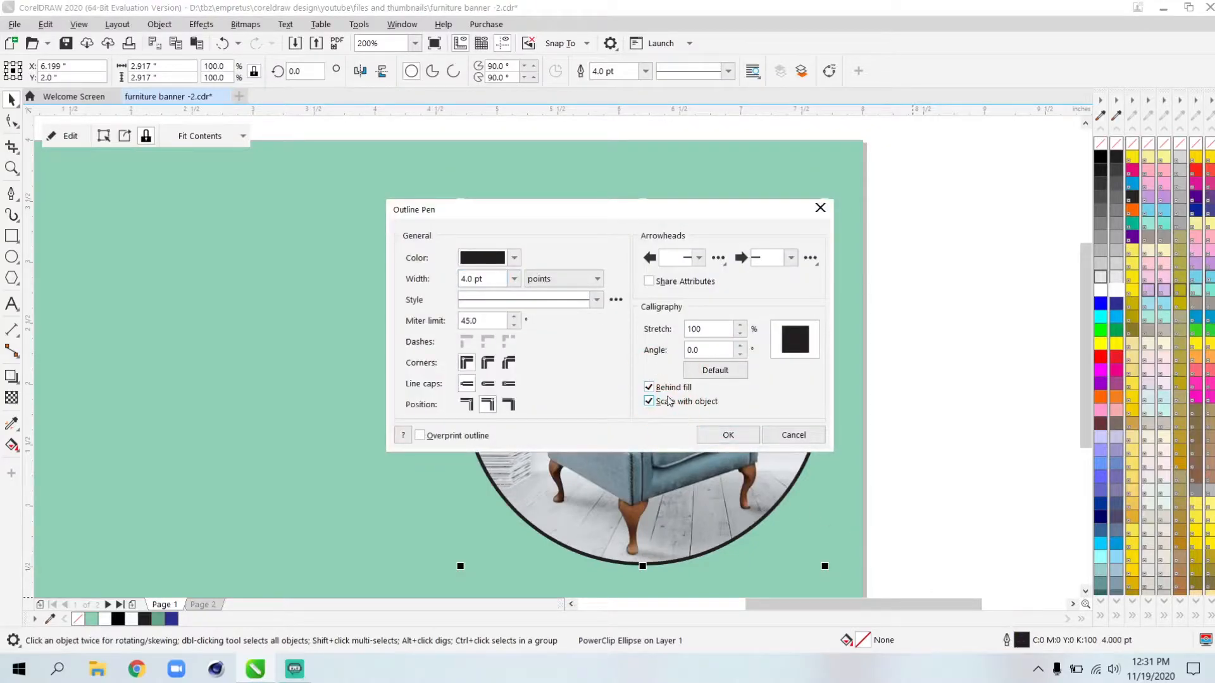
{"action": "left_click", "coordinate": [721, 434]}
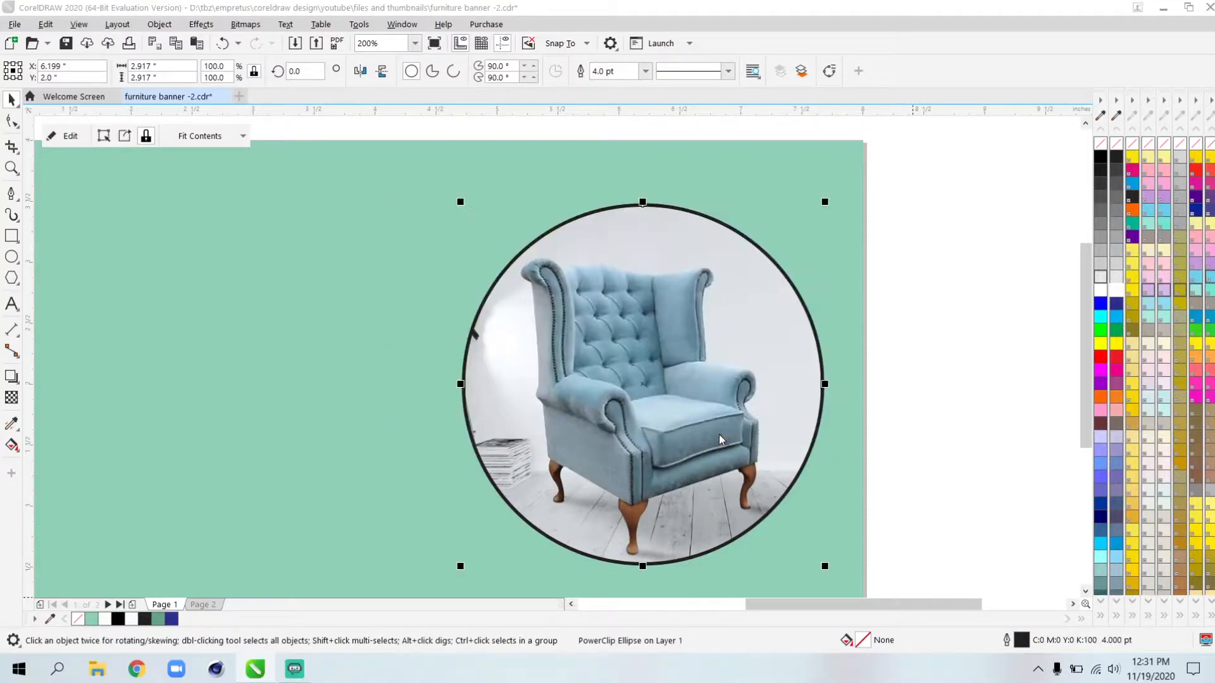
{"action": "right_click", "coordinate": [1115, 295]}
{"action": "left_click", "coordinate": [1006, 330]}
Enlarge the framed photo circle slightly within the banner's right half.
{"action": "scroll", "coordinate": [699, 320], "scroll_direction": "down", "scroll_amount": 4}
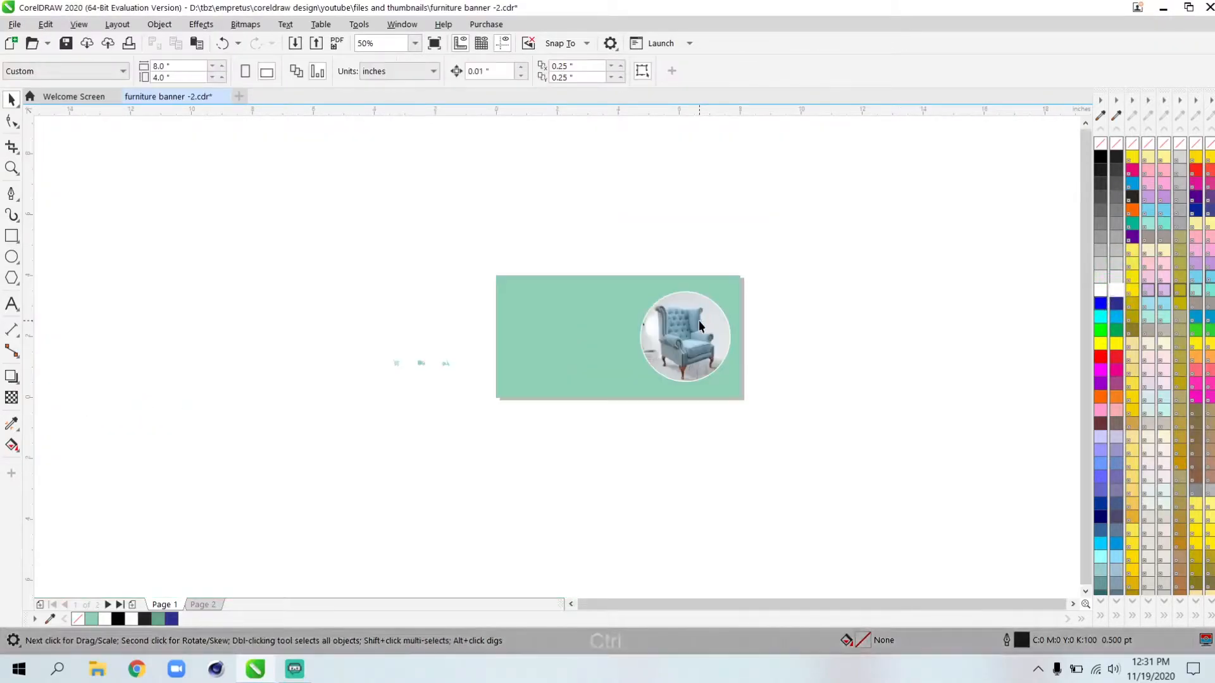
{"action": "left_click", "coordinate": [698, 320], "text": "ctrl"}
{"action": "scroll", "coordinate": [770, 391], "scroll_direction": "up", "scroll_amount": 2}
{"action": "left_click_drag", "start_coordinate": [777, 384], "coordinate": [785, 394]}
{"action": "left_click", "coordinate": [859, 352]}
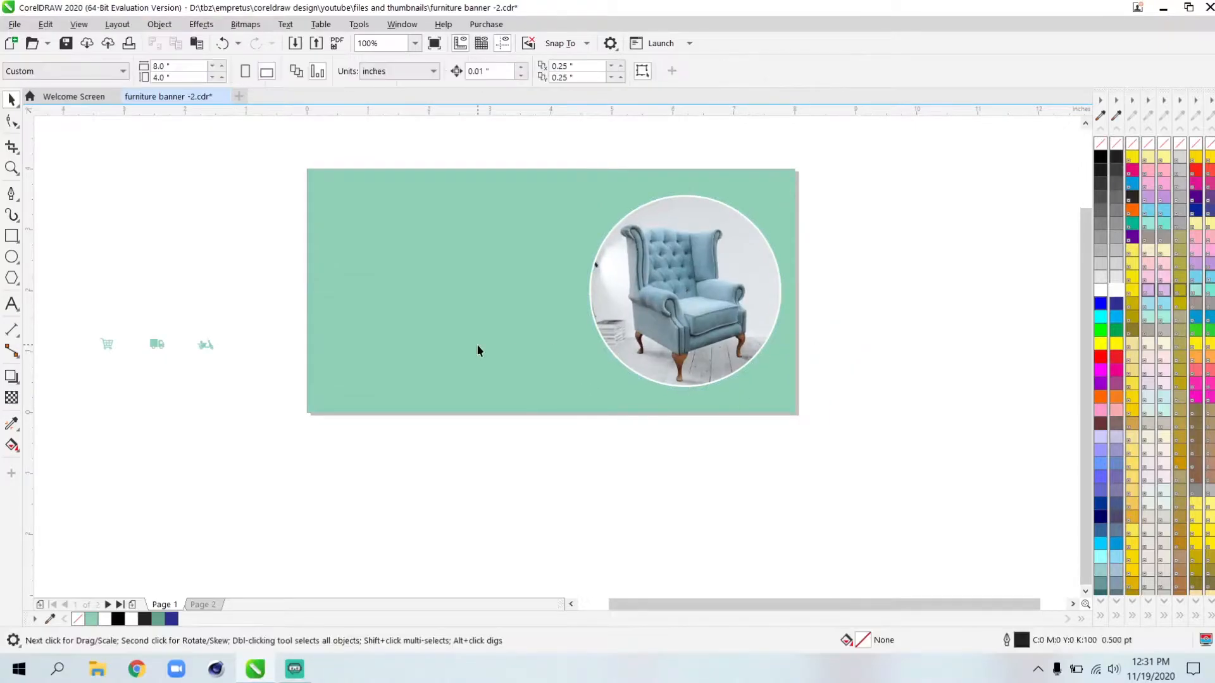
Add the text "LOGO" near the banner's upper-left corner at a size of 12 pt.
{"action": "scroll", "coordinate": [488, 331], "scroll_direction": "down", "scroll_amount": 2}
{"action": "scroll", "coordinate": [488, 330], "scroll_direction": "up", "scroll_amount": 1}
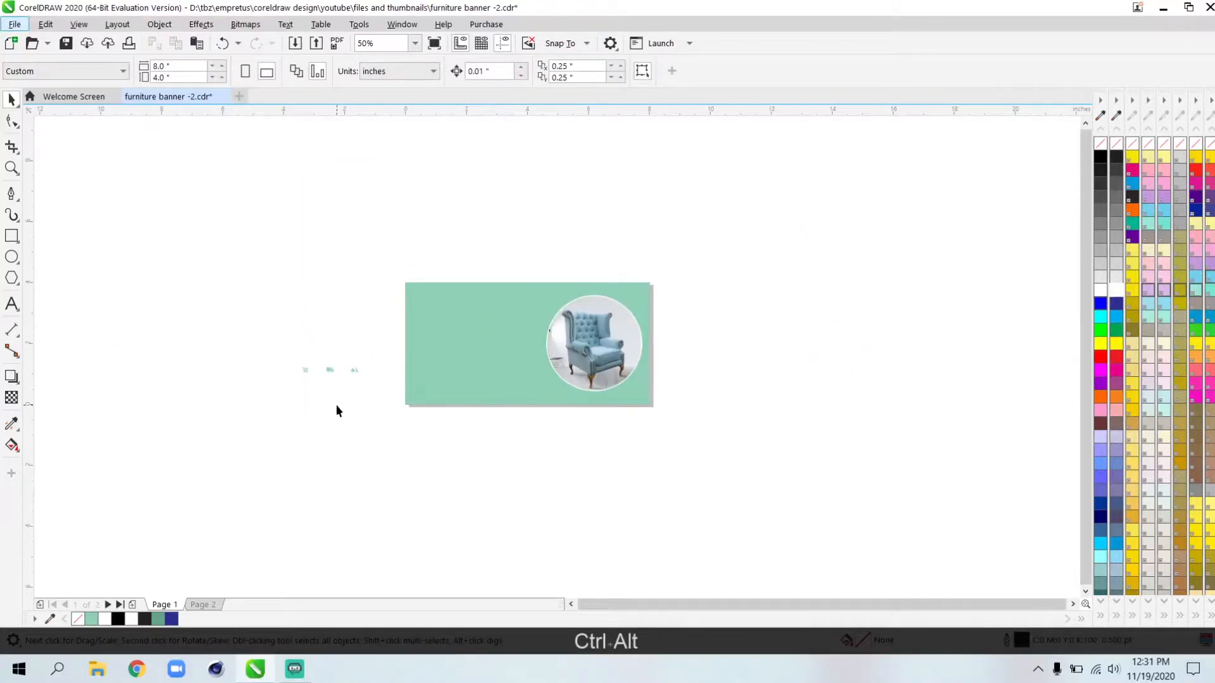
{"action": "scroll", "coordinate": [475, 303], "scroll_direction": "up", "scroll_amount": 2}
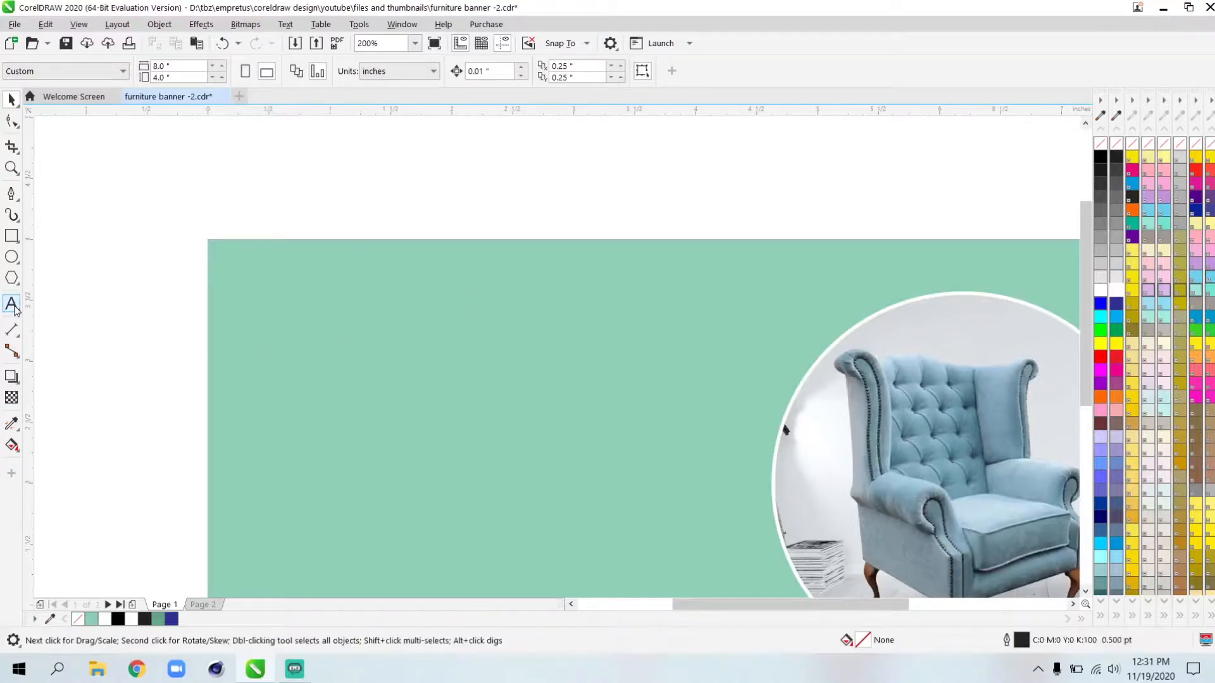
{"action": "left_click", "coordinate": [13, 305]}
{"action": "scroll", "coordinate": [374, 339], "scroll_direction": "down", "scroll_amount": 1}
{"action": "scroll", "coordinate": [314, 341], "scroll_direction": "up", "scroll_amount": 1}
{"action": "left_click", "coordinate": [305, 336]}
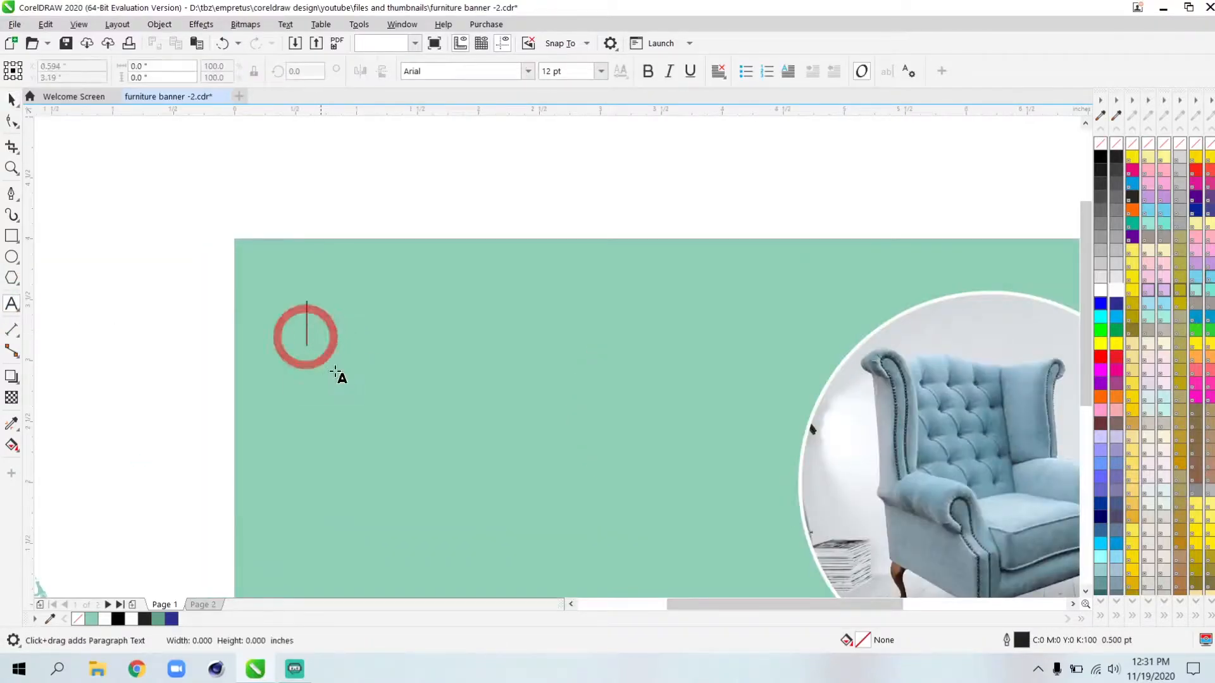
{"action": "key", "text": "Caps_Lock"}
{"action": "type", "text": "LOGO"}
{"action": "key", "text": "ctrl+space"}
{"action": "left_click", "coordinate": [563, 73]}
{"action": "type", "text": "12"}
{"action": "key", "text": "Return"}
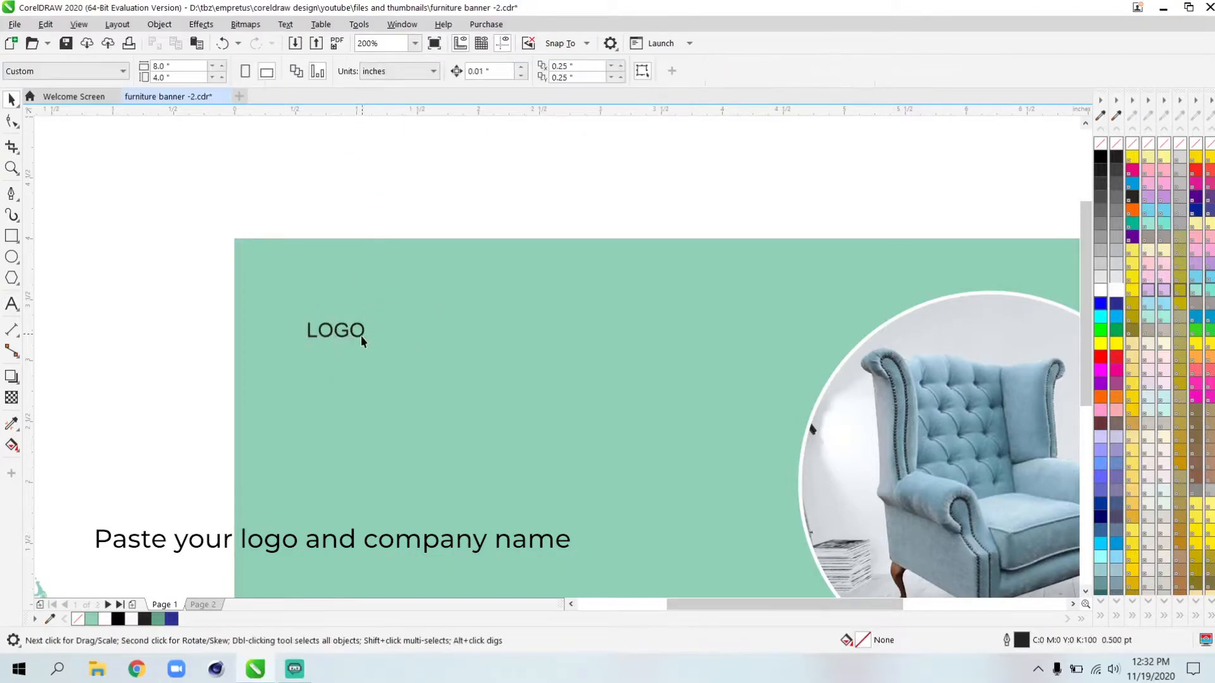
Duplicate the LOGO text directly below itself and change the copy to read "COMPANY NAME".
{"action": "left_click_drag", "start_coordinate": [339, 334], "coordinate": [347, 370]}
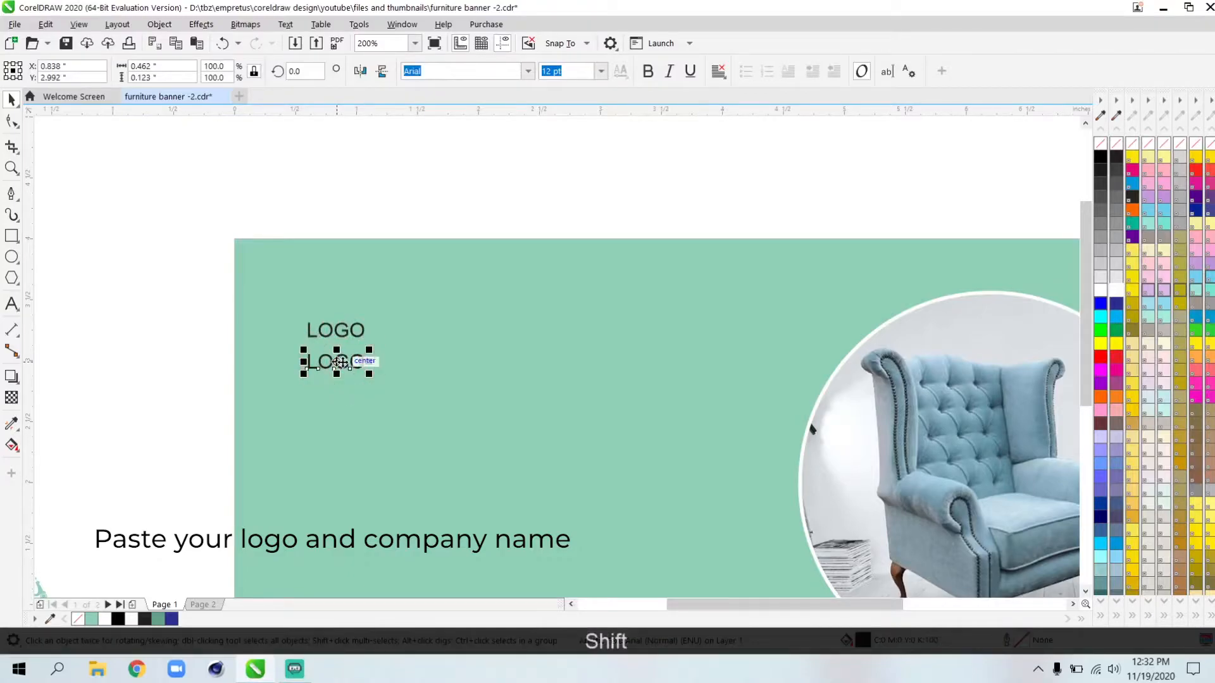
{"action": "double_click", "coordinate": [342, 362]}
{"action": "key", "text": "ctrl+a"}
{"action": "type", "text": "COMPA"}
{"action": "key", "text": "BackSpace"}
{"action": "type", "text": "PANY NAME"}
{"action": "key", "text": "ctrl+space"}
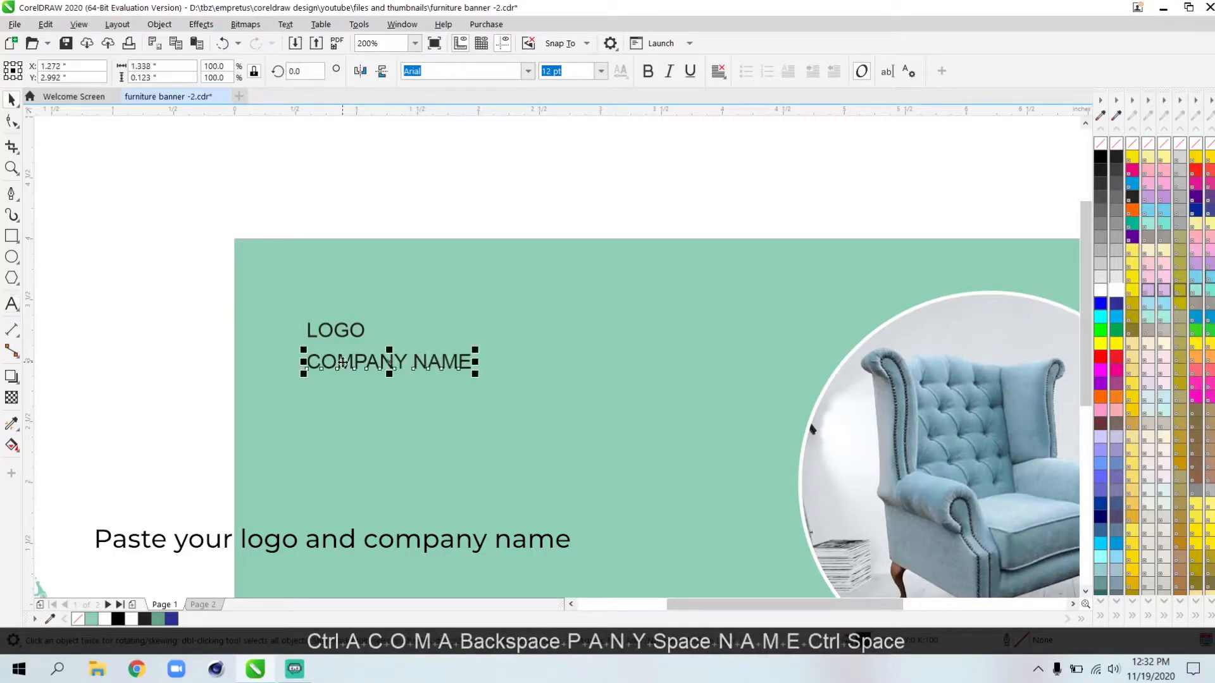
Set the font of both the LOGO and COMPANY NAME texts to Montserrat.
{"action": "left_click_drag", "start_coordinate": [173, 298], "coordinate": [606, 403]}
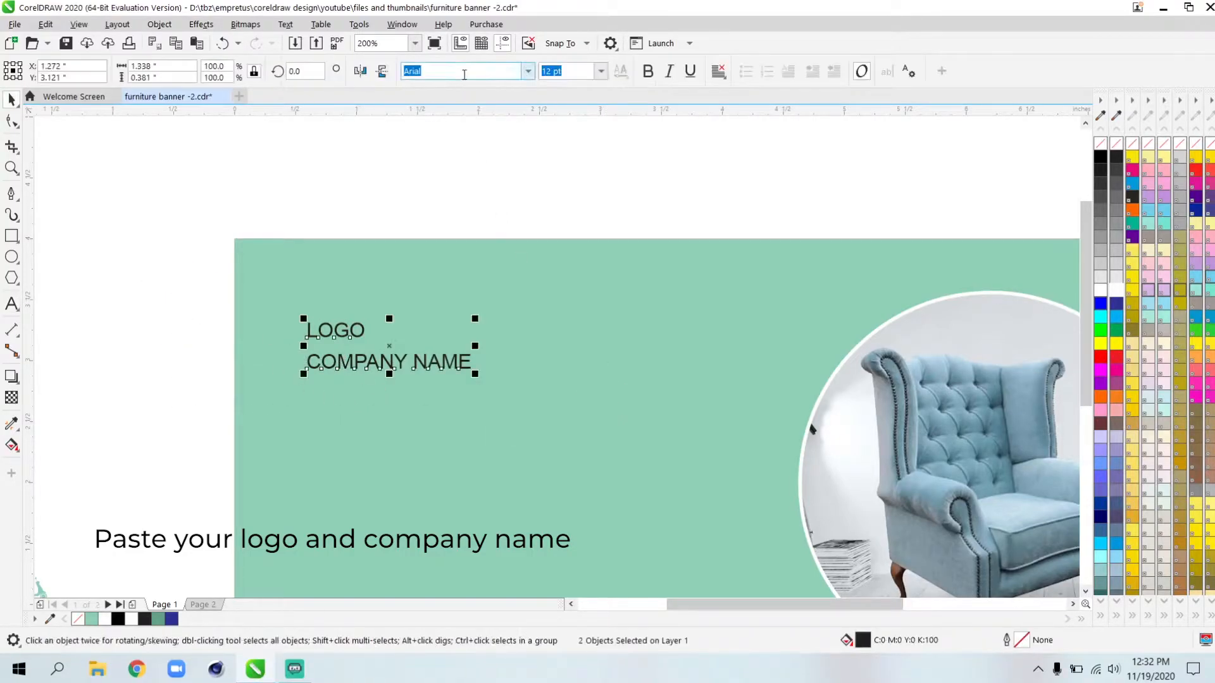
{"action": "type", "text": "montse"}
{"action": "key", "text": "Return"}
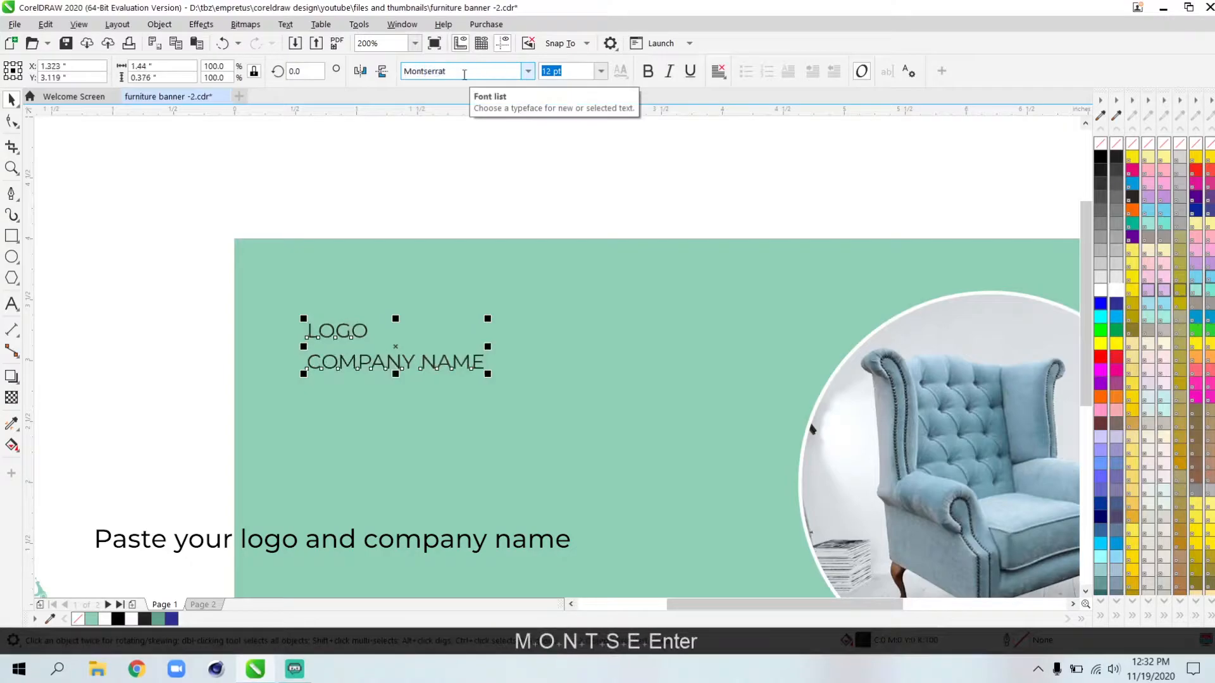
Change the font of the LOGO text to Montserrat Thin.
{"action": "left_click", "coordinate": [382, 352]}
{"action": "left_click", "coordinate": [529, 71]}
{"action": "left_click", "coordinate": [519, 132]}
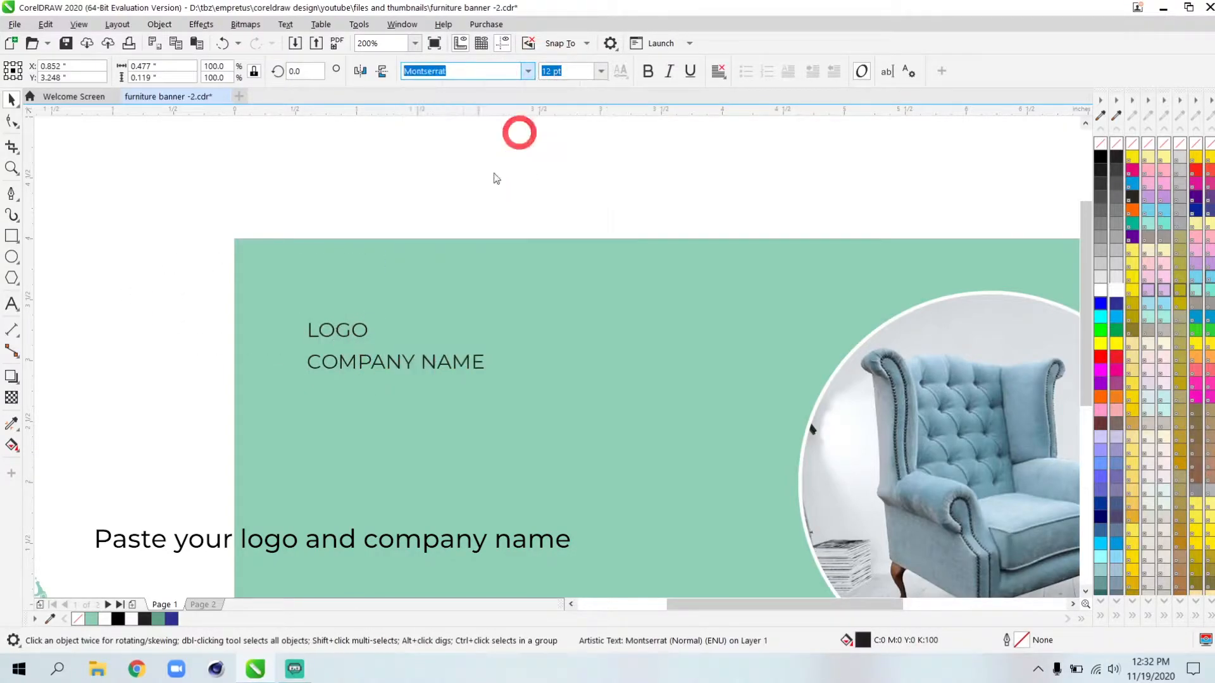
{"action": "left_click_drag", "start_coordinate": [168, 297], "coordinate": [597, 420]}
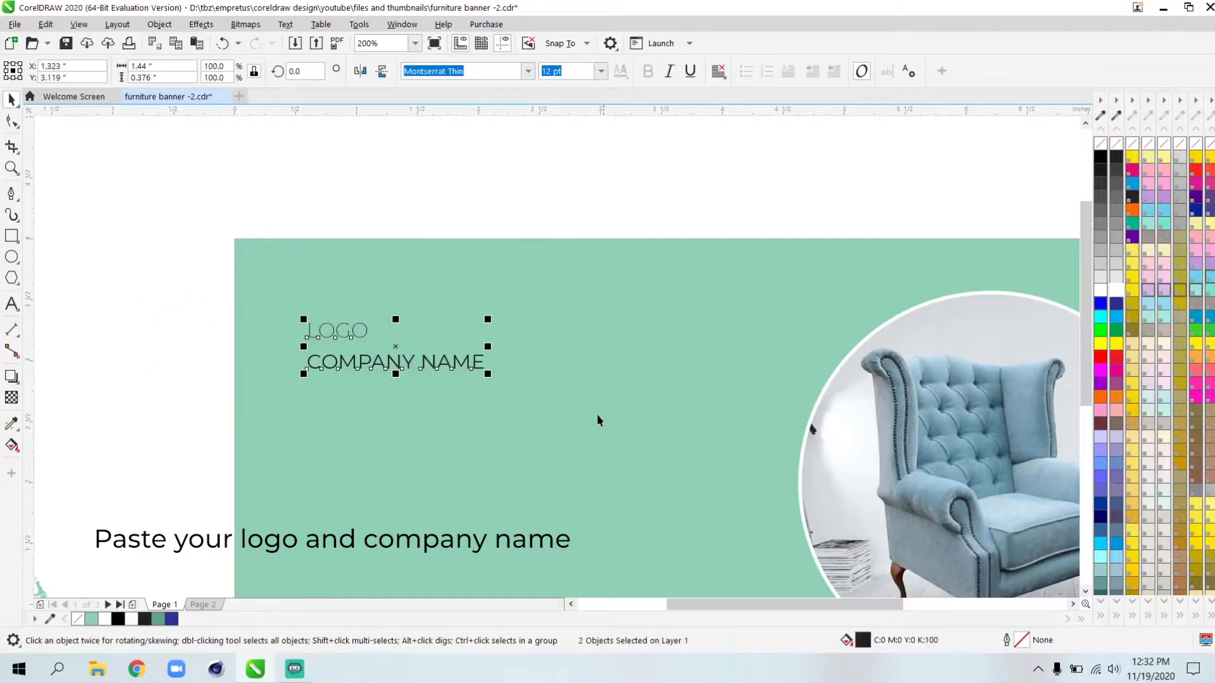
{"action": "left_click", "coordinate": [144, 396]}
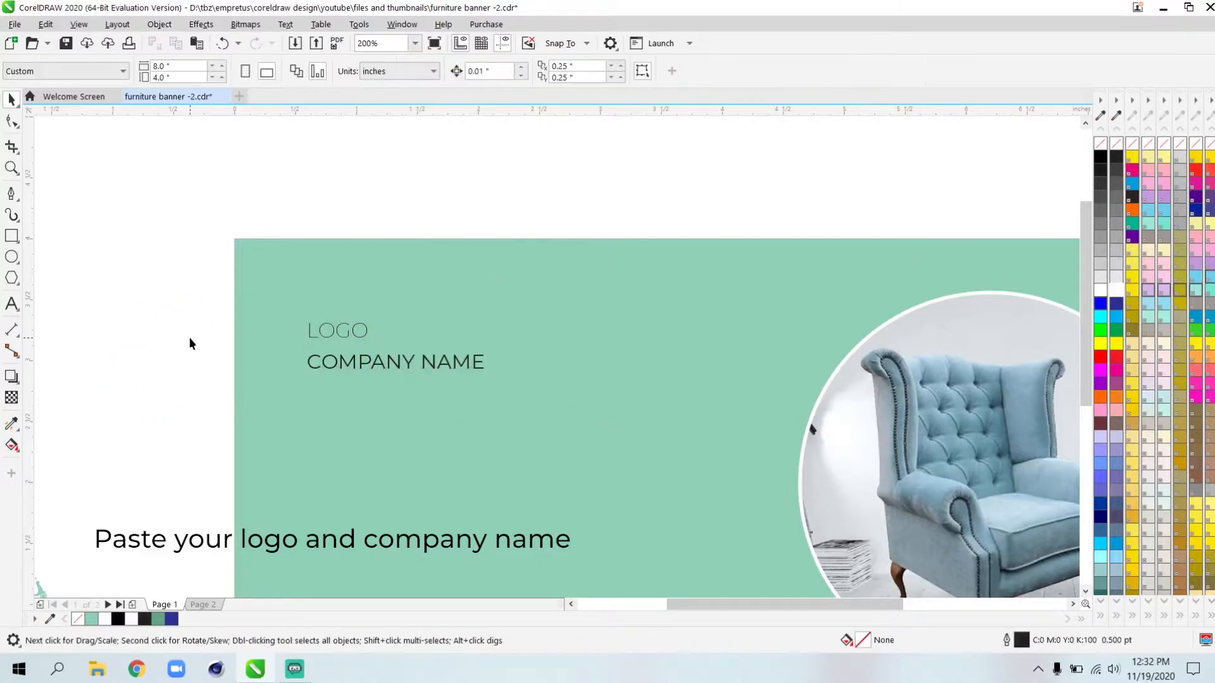
Make the COMPANY NAME text white and bold.
{"action": "left_click", "coordinate": [1117, 293]}
{"action": "key", "text": "ctrl+b"}
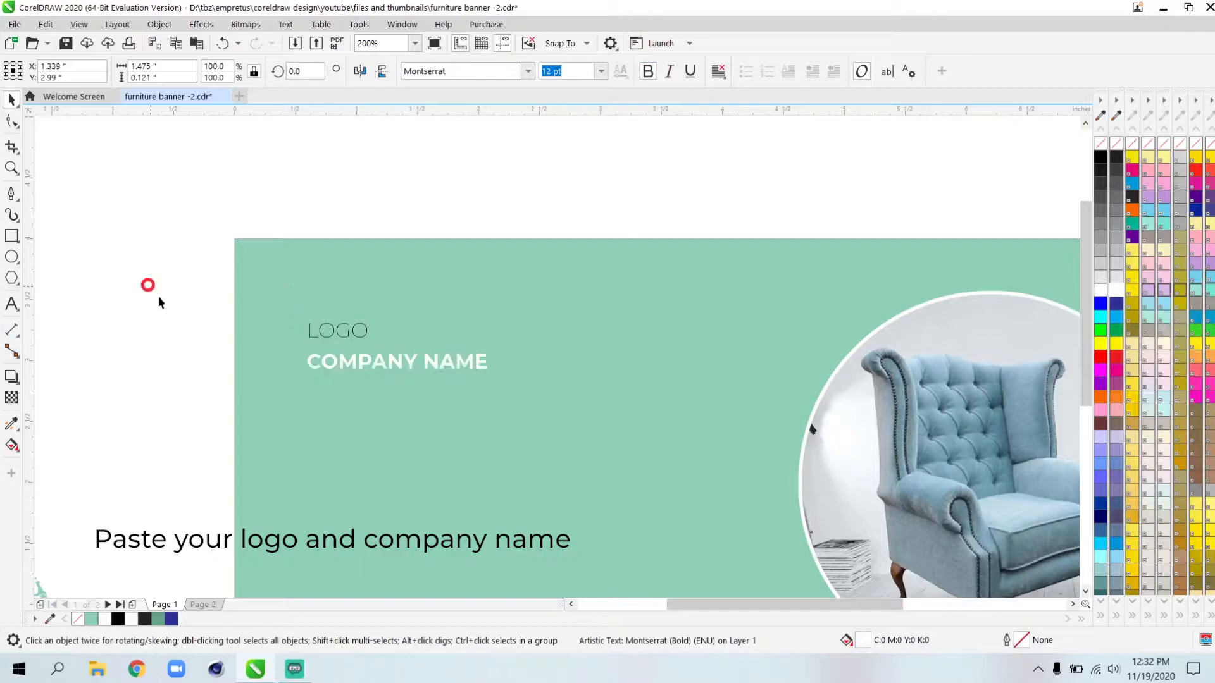
{"action": "left_click", "coordinate": [152, 295]}
Color the LOGO text white and move it slightly down toward the company name.
{"action": "scroll", "coordinate": [379, 344], "scroll_direction": "up", "scroll_amount": 2}
{"action": "left_click", "coordinate": [347, 342]}
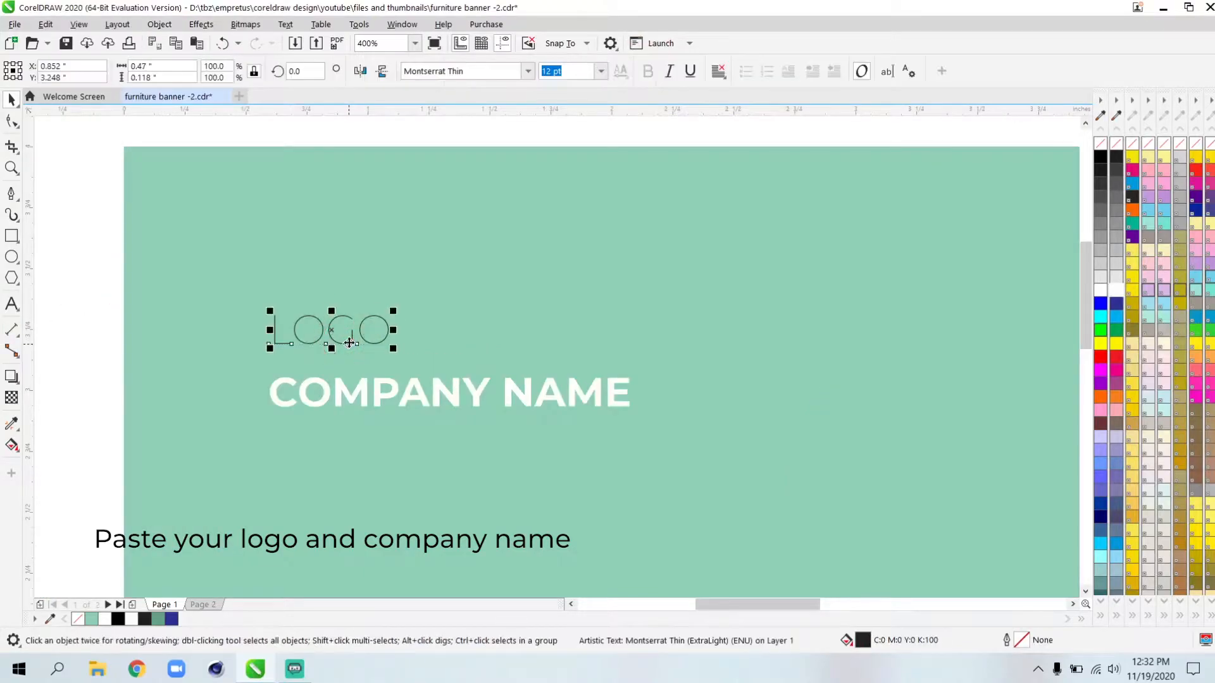
{"action": "scroll", "coordinate": [210, 309], "scroll_direction": "down", "scroll_amount": 2}
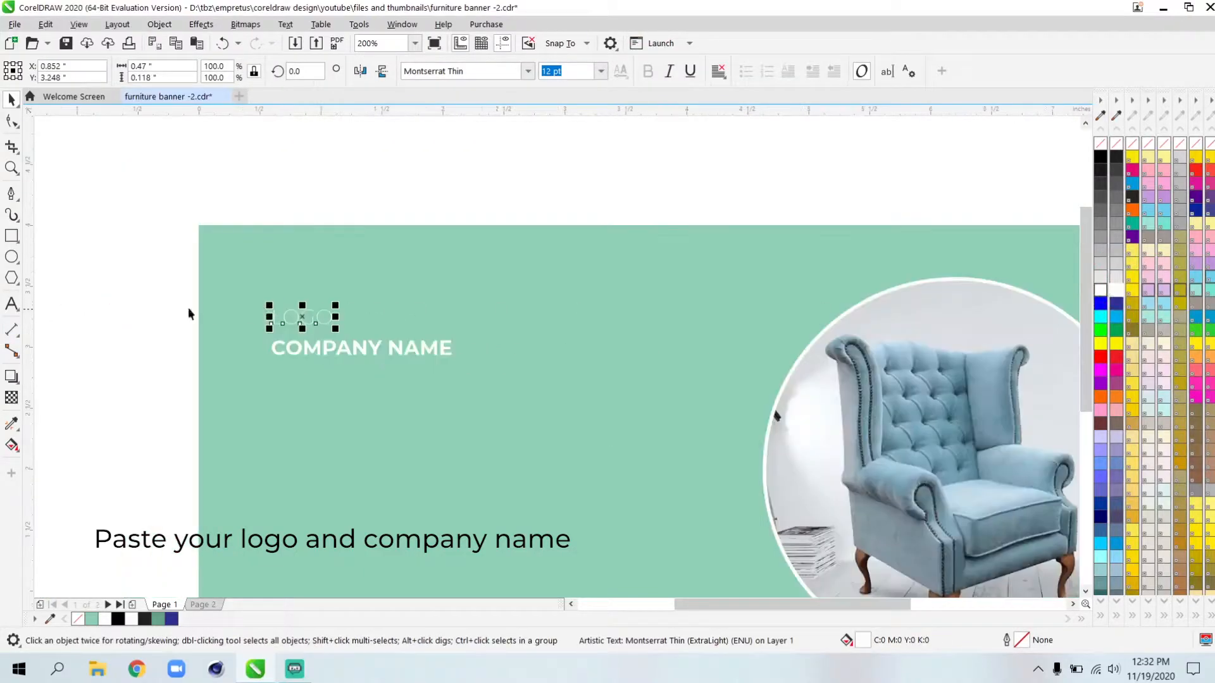
{"action": "scroll", "coordinate": [356, 325], "scroll_direction": "up", "scroll_amount": 2}
{"action": "scroll", "coordinate": [355, 323], "scroll_direction": "up", "scroll_amount": 2}
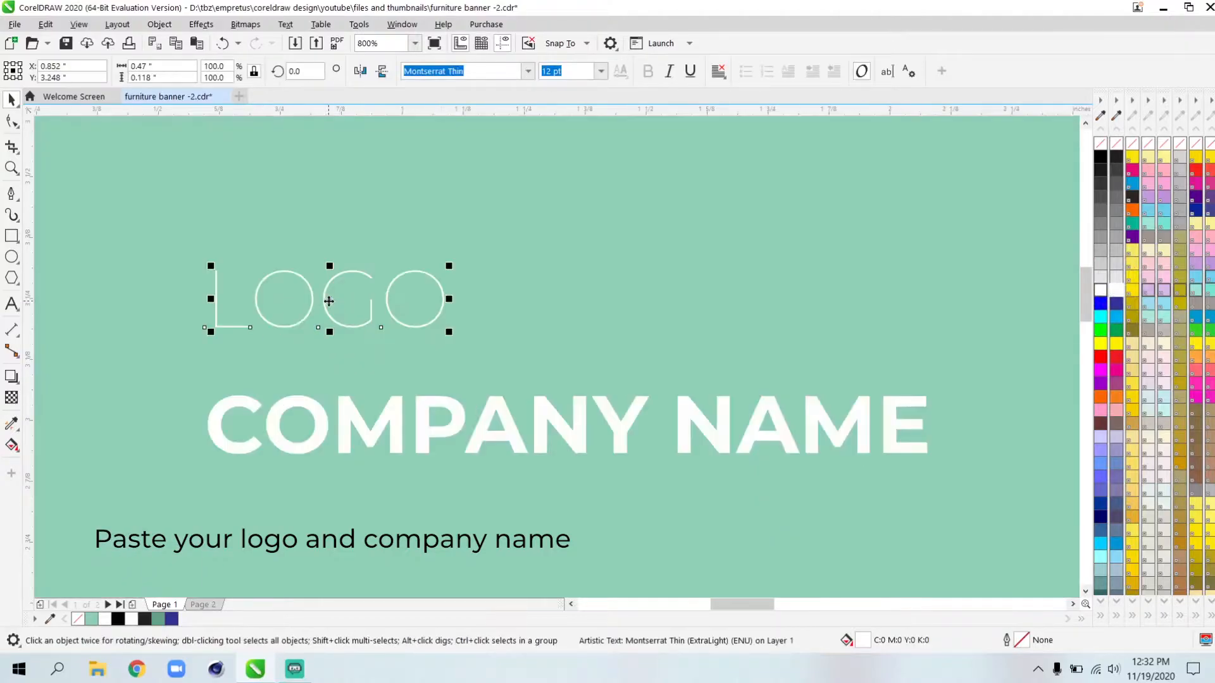
{"action": "left_click_drag", "start_coordinate": [331, 300], "coordinate": [333, 317]}
Group the LOGO and COMPANY NAME texts and enlarge the group to about 1.73 inches wide.
{"action": "scroll", "coordinate": [332, 317], "scroll_direction": "down", "scroll_amount": 2}
{"action": "left_click_drag", "start_coordinate": [172, 287], "coordinate": [522, 370]}
{"action": "key", "text": "ctrl+g"}
{"action": "left_click", "coordinate": [164, 341]}
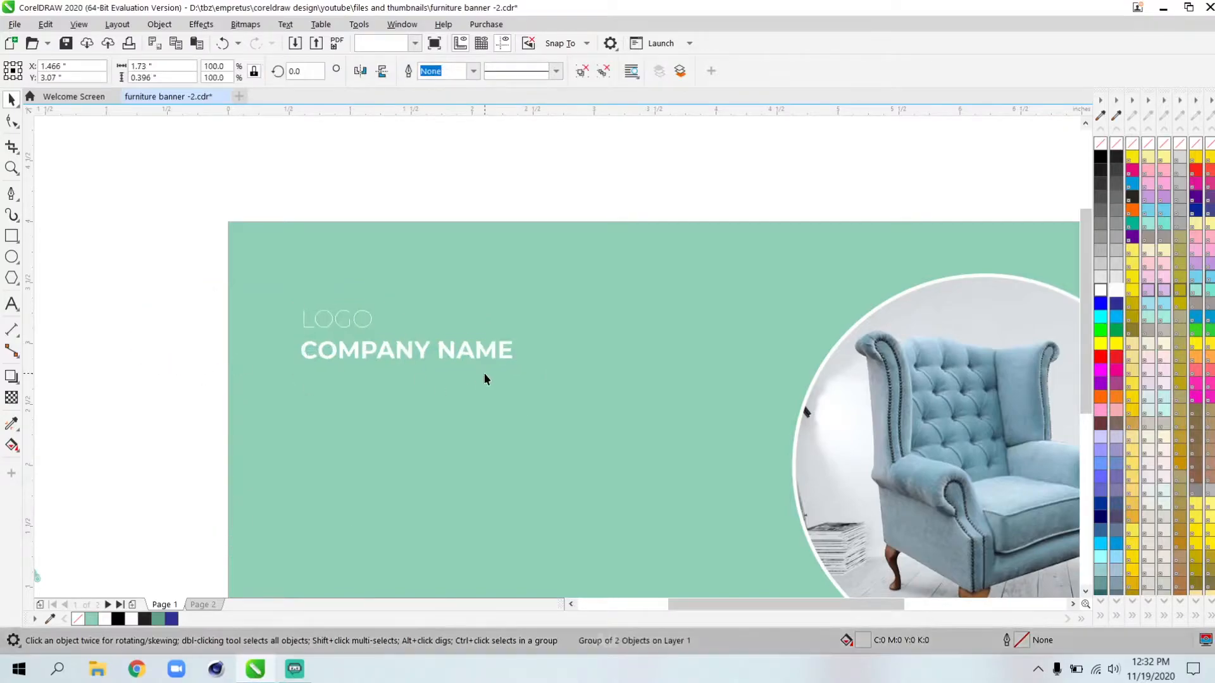
Add the heading text OUR MAIN SERVICES on the banner below the company name.
{"action": "scroll", "coordinate": [164, 340], "scroll_direction": "down", "scroll_amount": 1}
{"action": "left_click", "coordinate": [11, 306]}
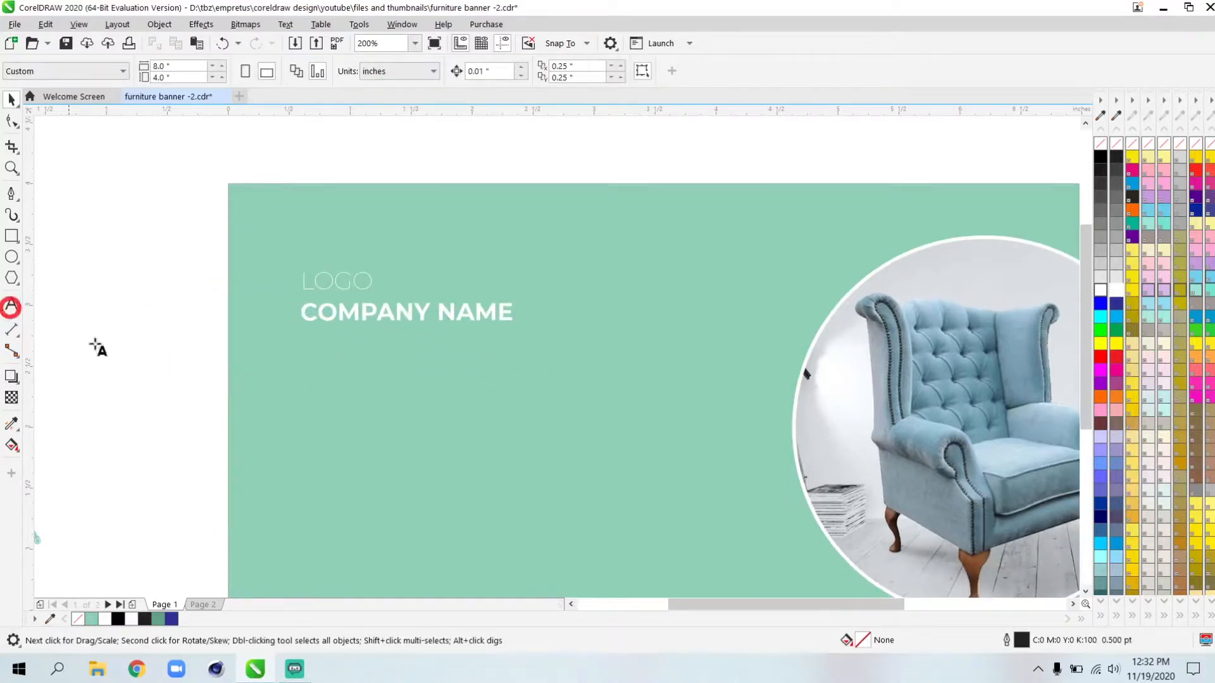
{"action": "left_click", "coordinate": [307, 410]}
{"action": "type", "text": "OUR M"}
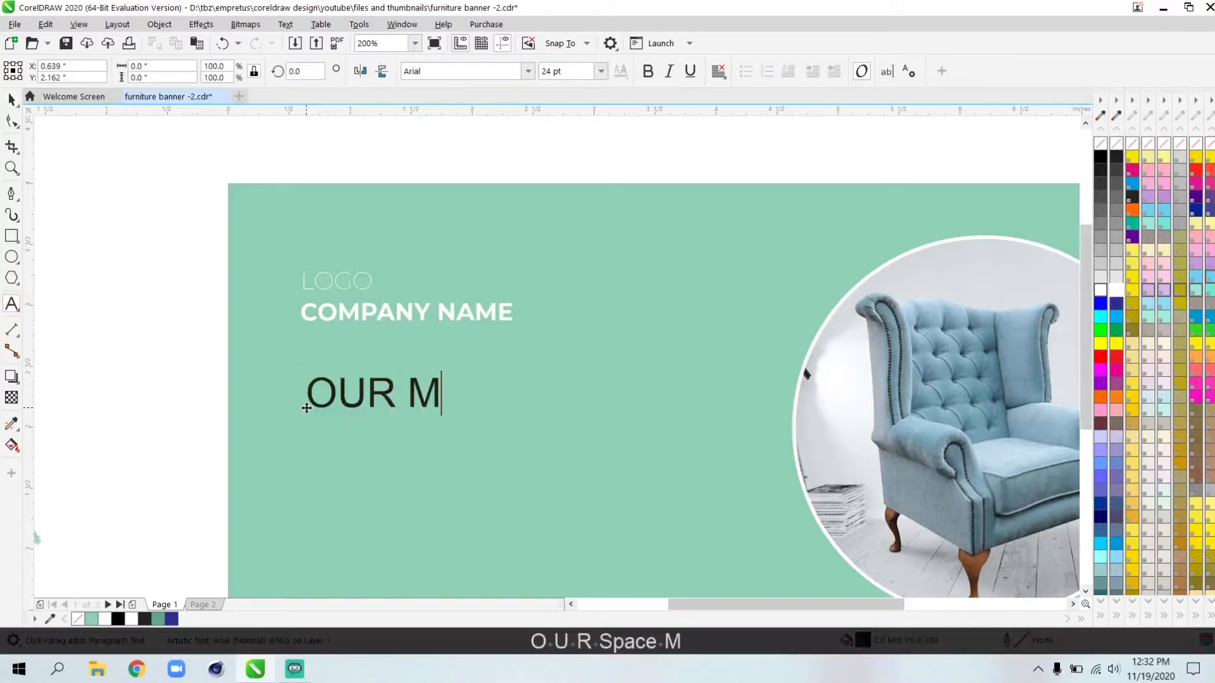
{"action": "type", "text": "AIN SERVICES"}
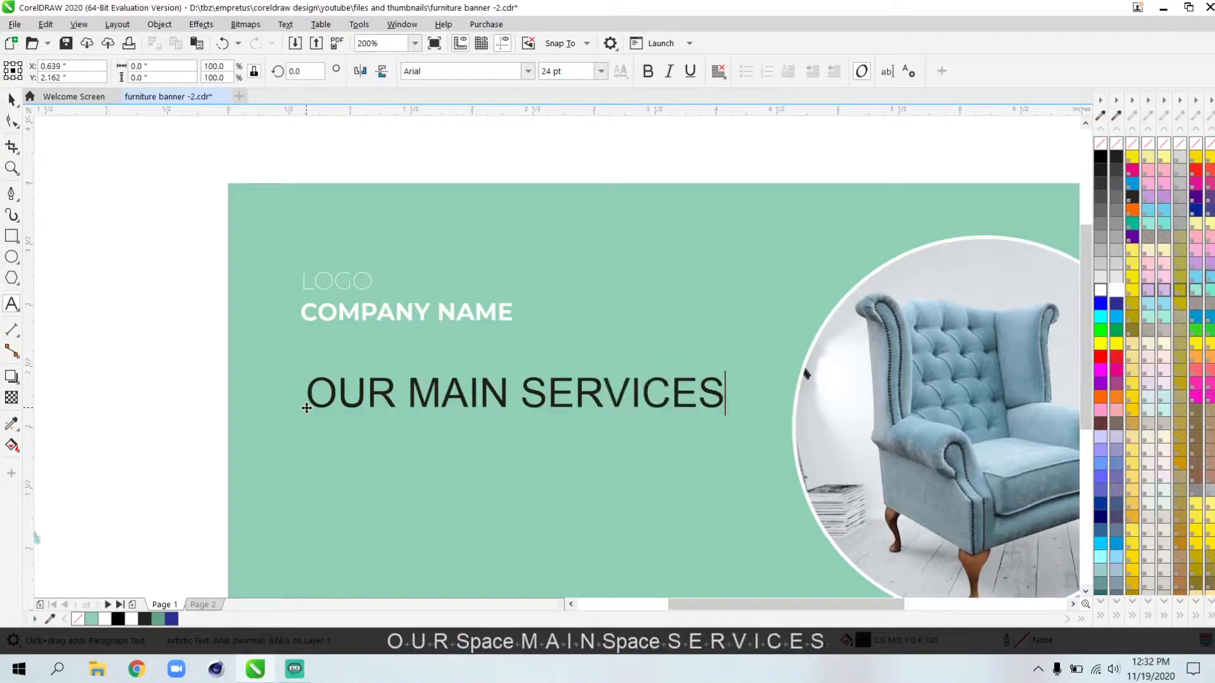
Set the OUR MAIN SERVICES heading in the Gobold font and color it white.
{"action": "key", "text": "ctrl+space"}
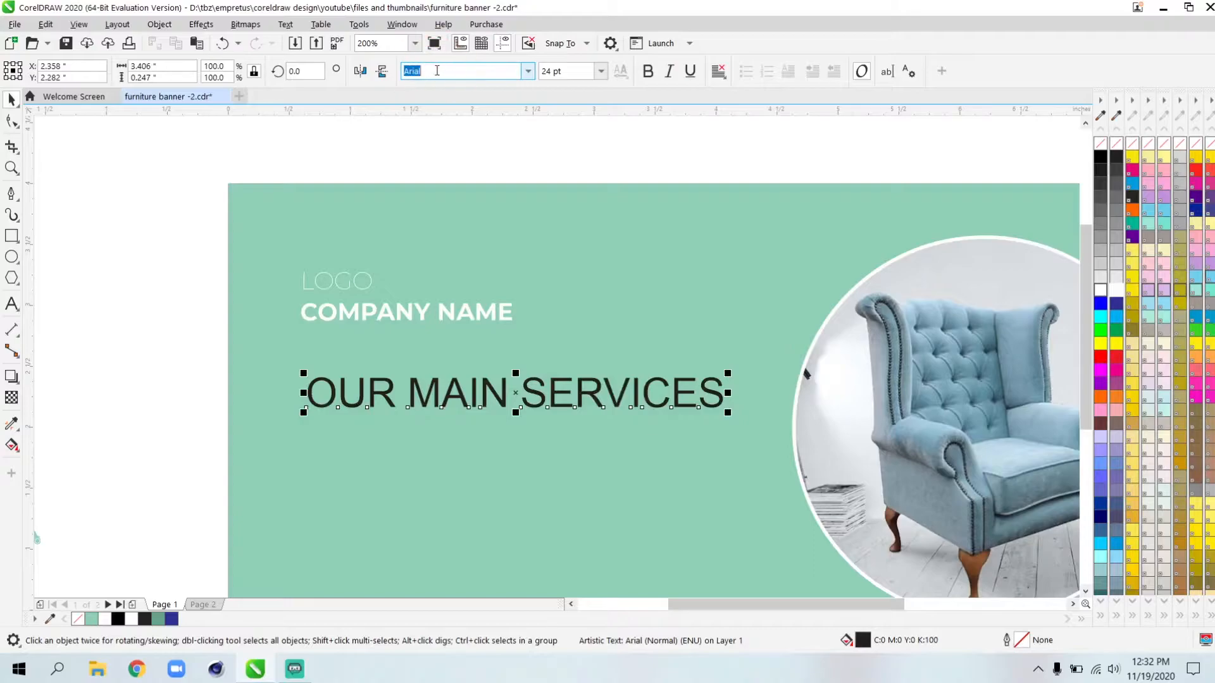
{"action": "type", "text": "go"}
{"action": "key", "text": "Return"}
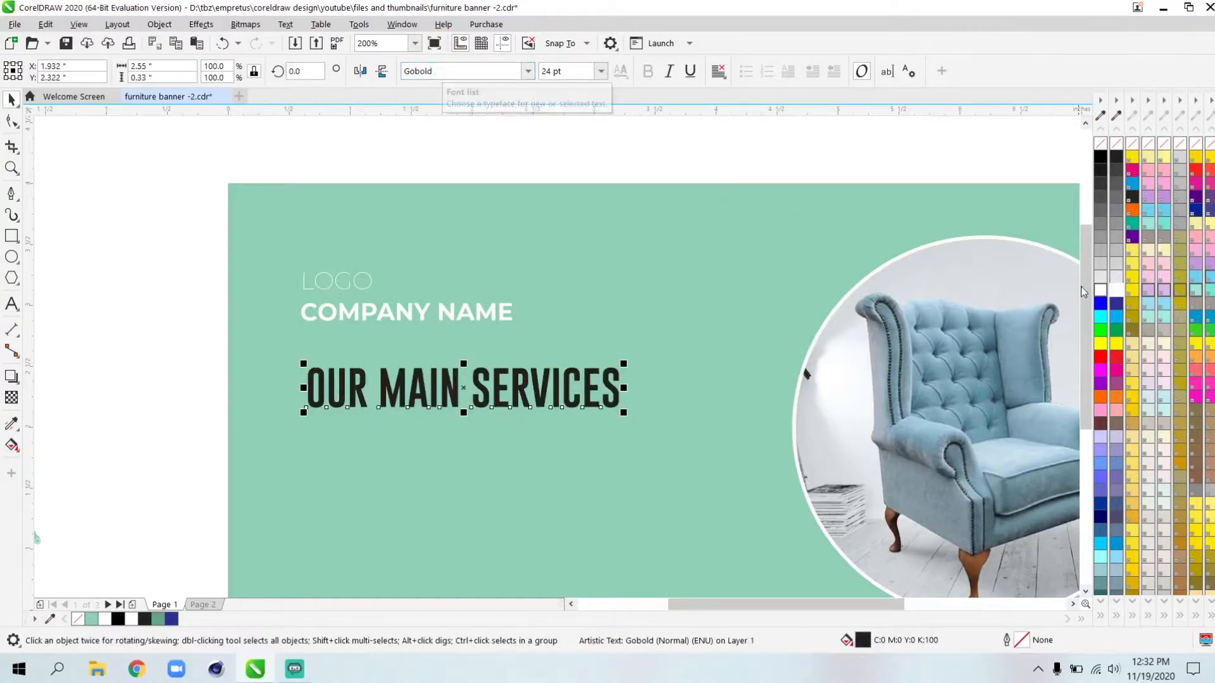
{"action": "left_click", "coordinate": [1100, 289]}
Move the OUR MAIN SERVICES heading slightly up and align its left edge with the logo and company name group.
{"action": "left_click_drag", "start_coordinate": [462, 389], "coordinate": [463, 380]}
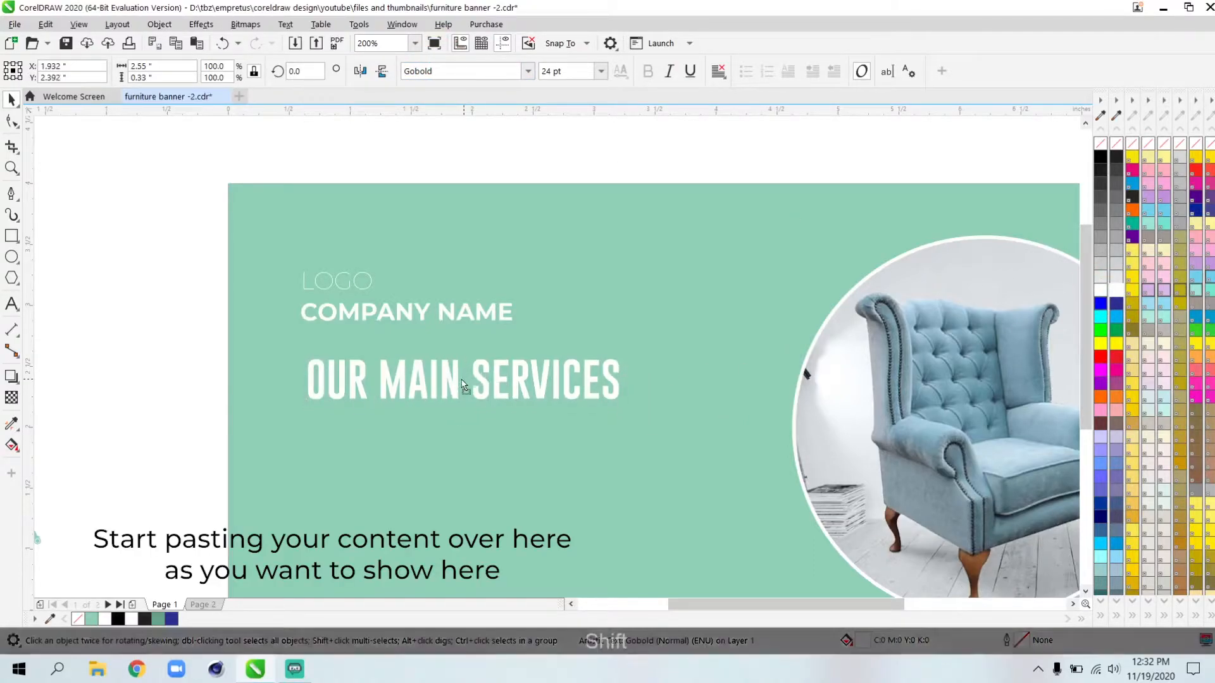
{"action": "left_click", "coordinate": [423, 308], "text": "shift"}
{"action": "key", "text": "l"}
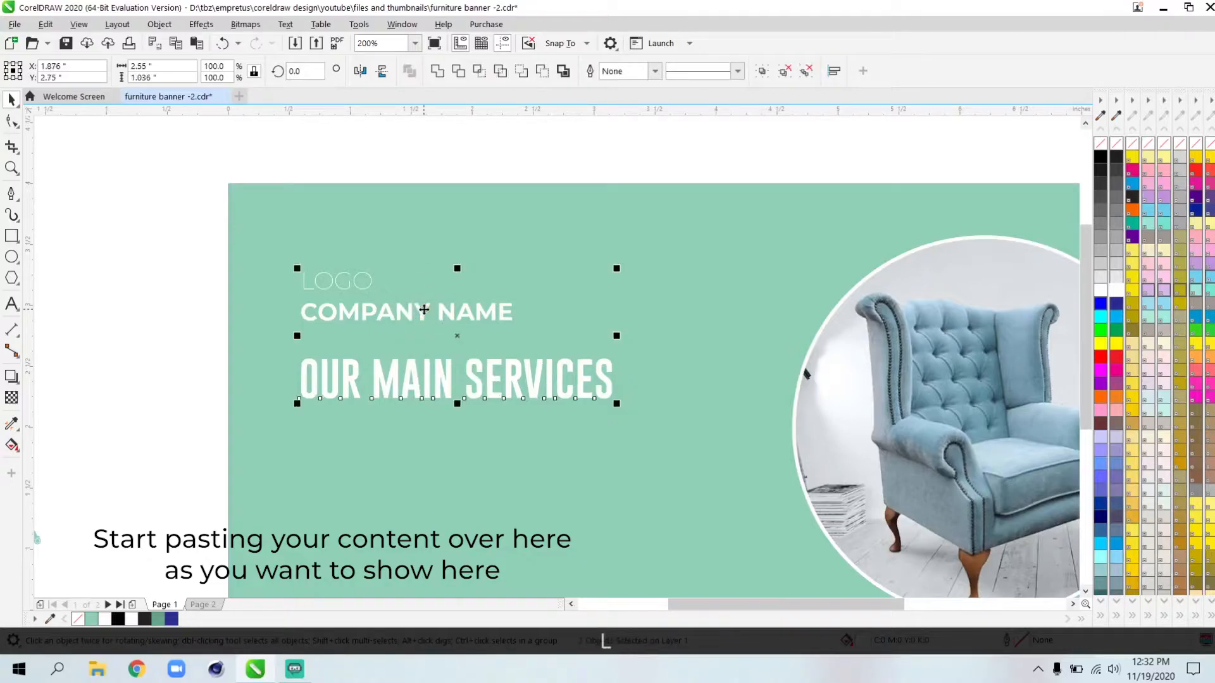
{"action": "left_click", "coordinate": [423, 309], "text": "shift"}
{"action": "scroll", "coordinate": [362, 325], "scroll_direction": "down", "scroll_amount": 2}
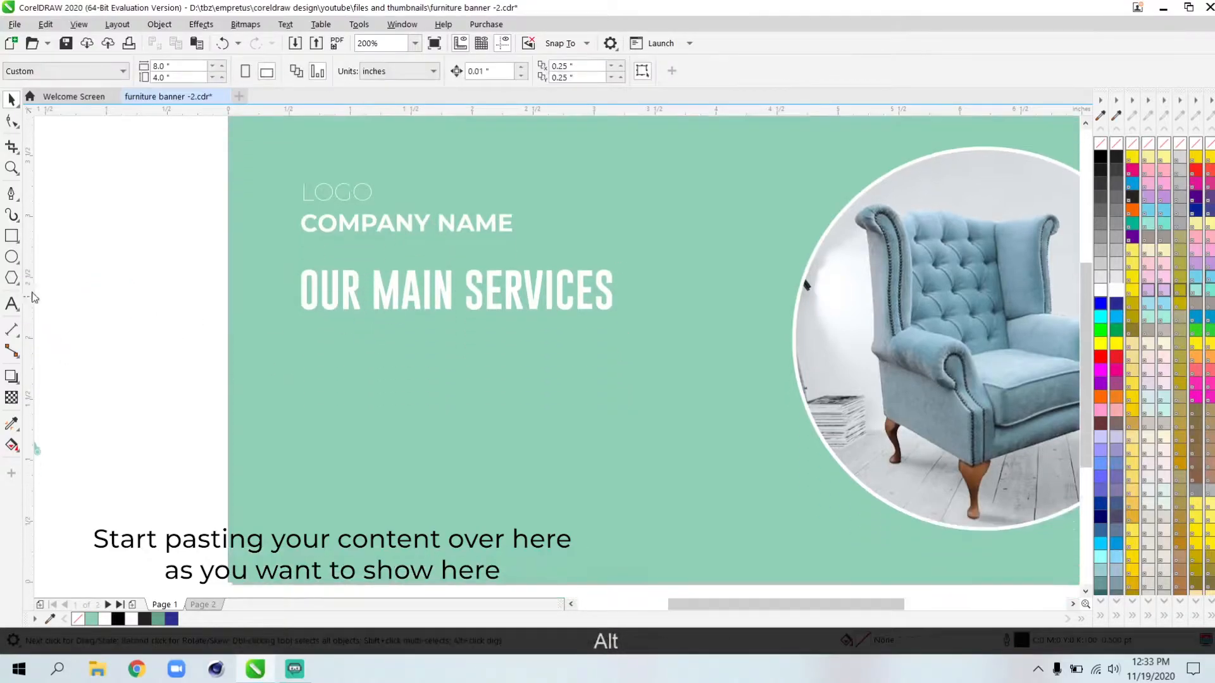
Draw a paragraph text frame about 2.84 by 0.78 inches below the heading and set its font to Montserrat.
{"action": "key", "text": "F8"}
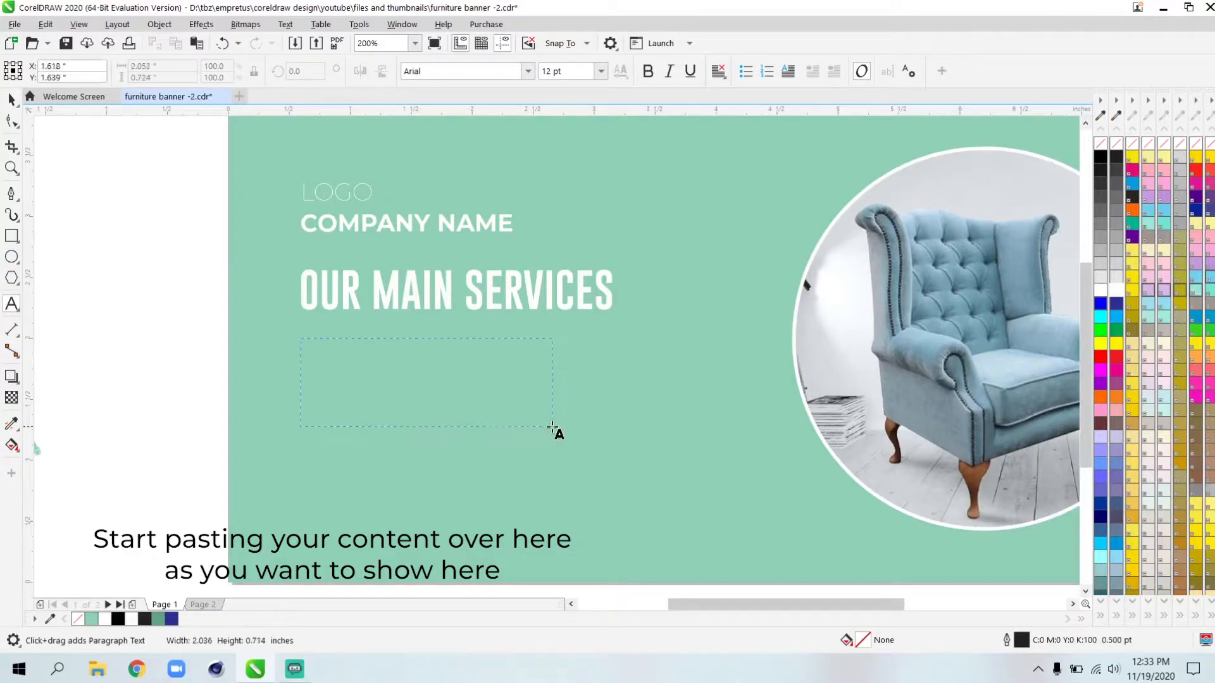
{"action": "left_click_drag", "start_coordinate": [647, 434], "coordinate": [647, 434]}
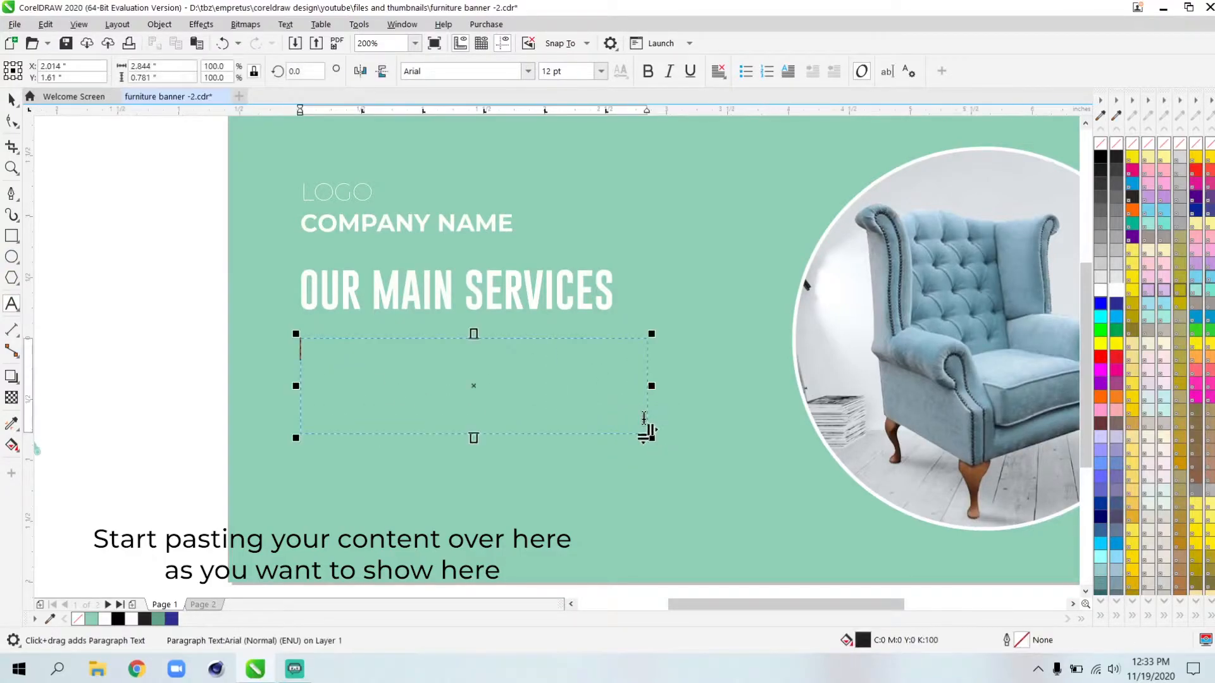
{"action": "type", "text": "montse"}
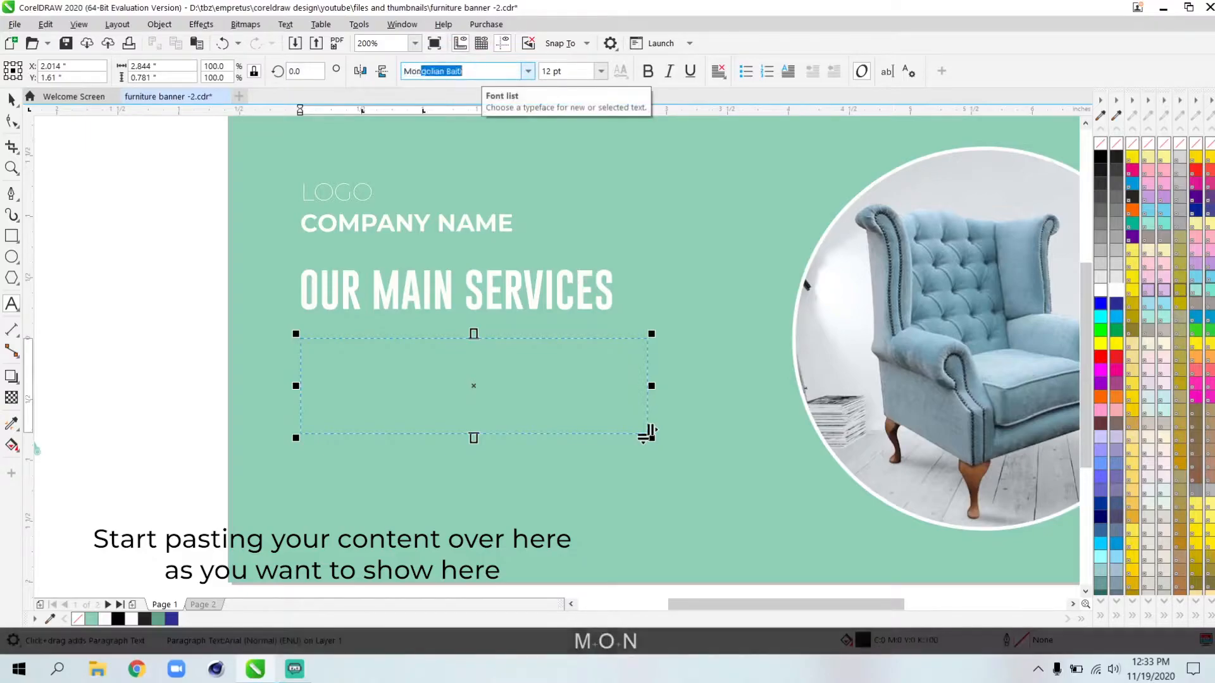
{"action": "key", "text": "Return"}
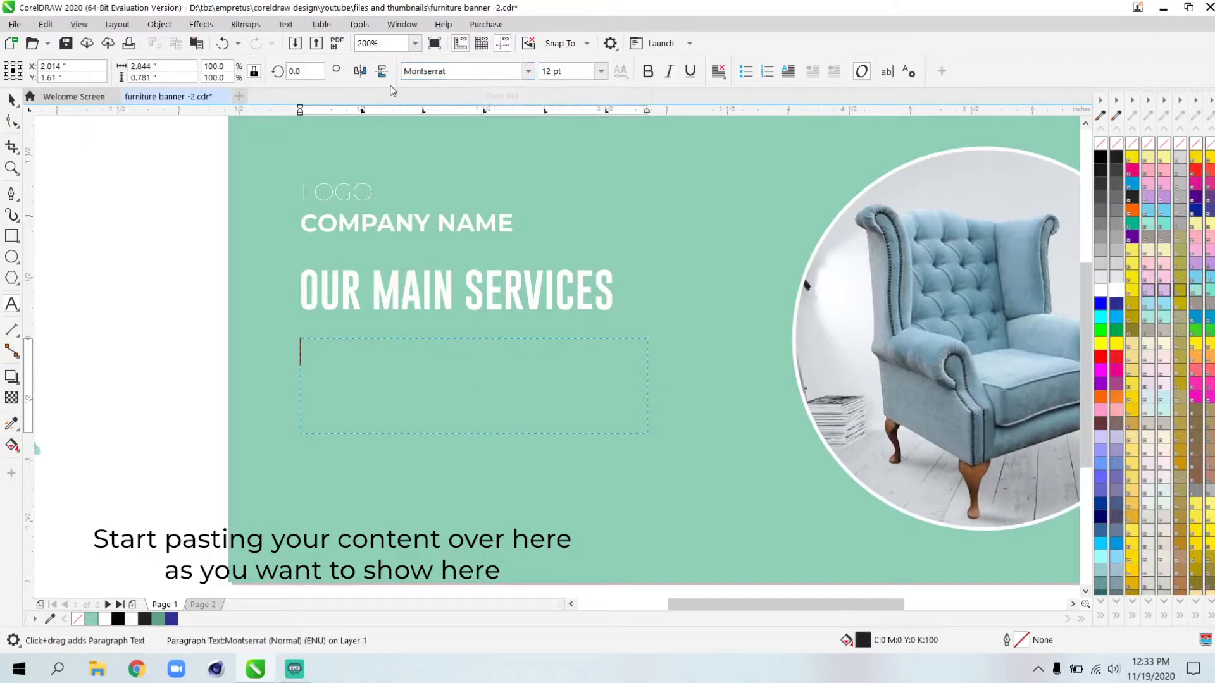
Fill the paragraph frame with placeholder text and set its size to 8 pt.
{"action": "left_click", "coordinate": [297, 28]}
{"action": "mouse_move", "coordinate": [468, 204]}
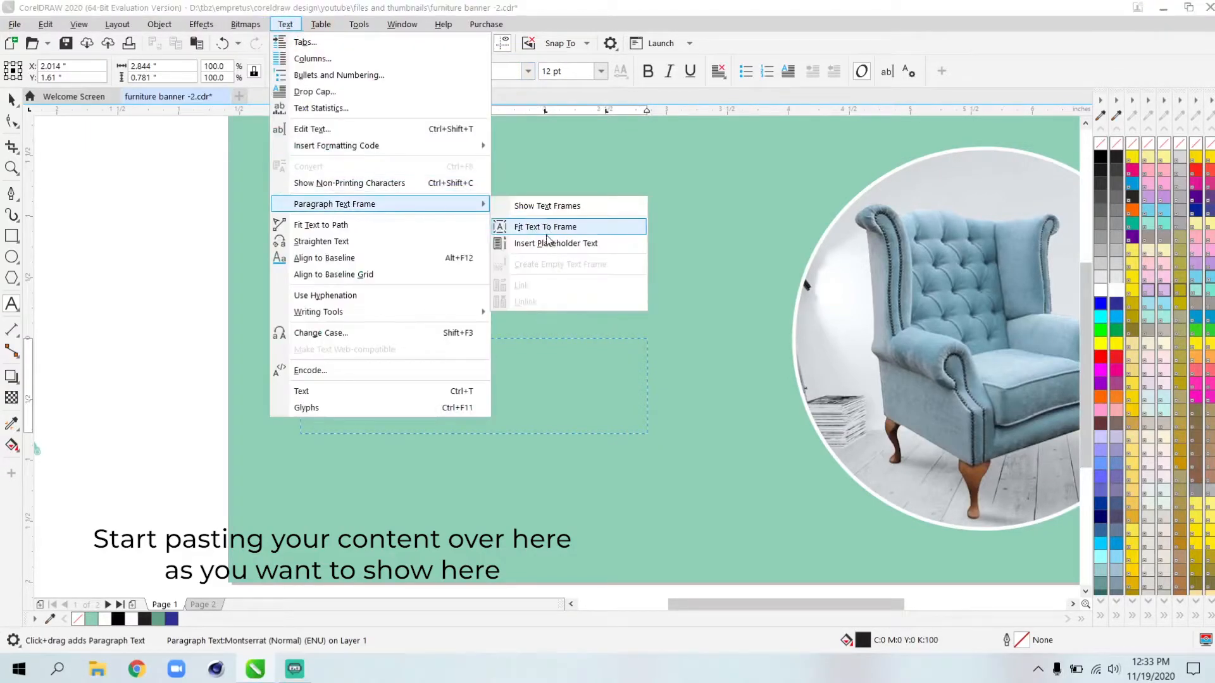
{"action": "left_click", "coordinate": [545, 239]}
{"action": "key", "text": "ctrl+space"}
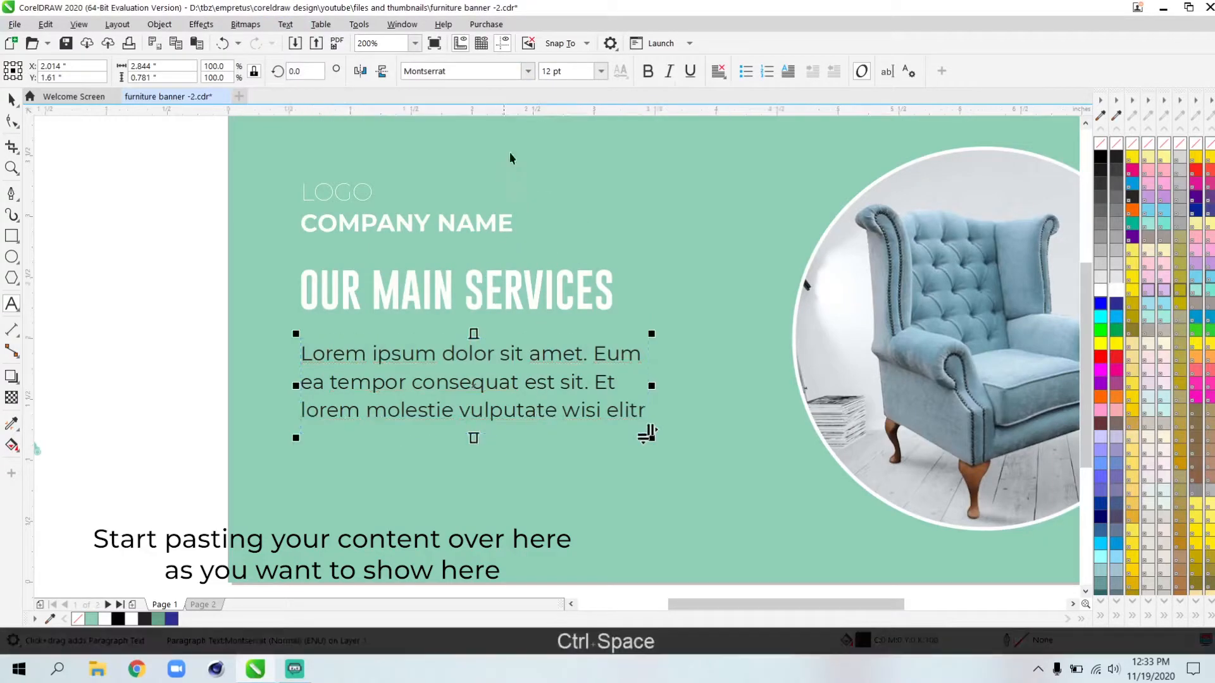
{"action": "type", "text": "8"}
{"action": "key", "text": "Return"}
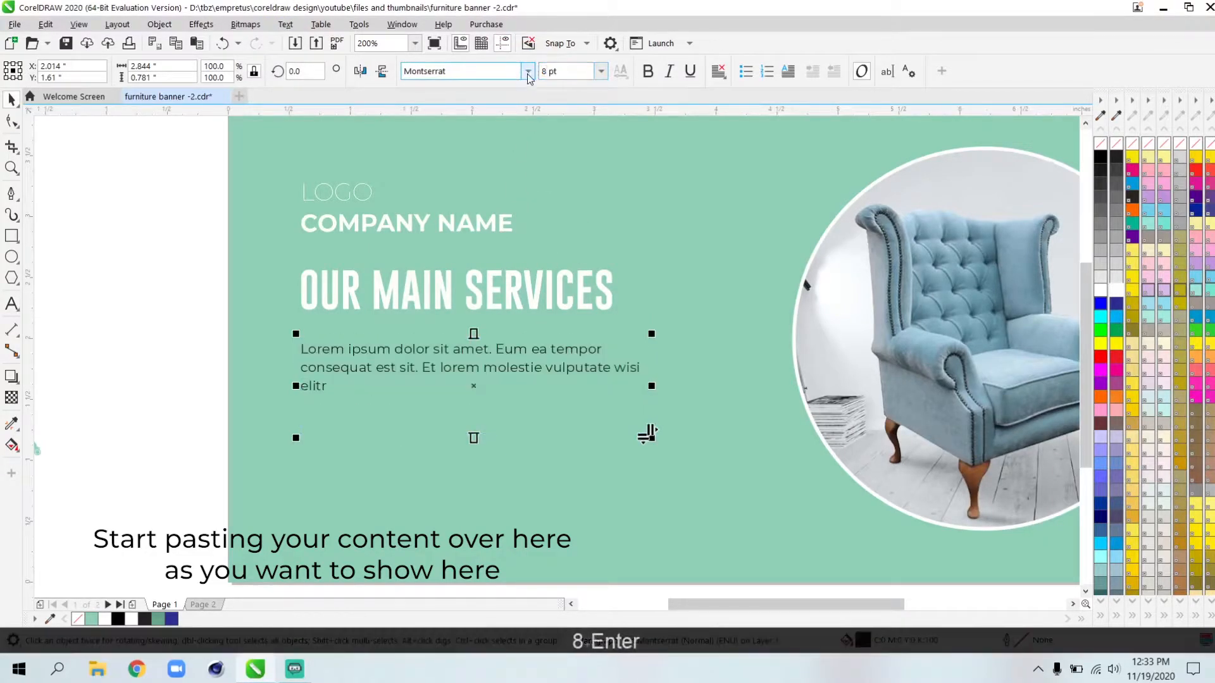
Replace the frame's content with fresh placeholder text that fills it at the smaller size.
{"action": "double_click", "coordinate": [479, 371]}
{"action": "key", "text": "ctrl+a"}
{"action": "key", "text": "BackSpace"}
{"action": "left_click", "coordinate": [285, 24]}
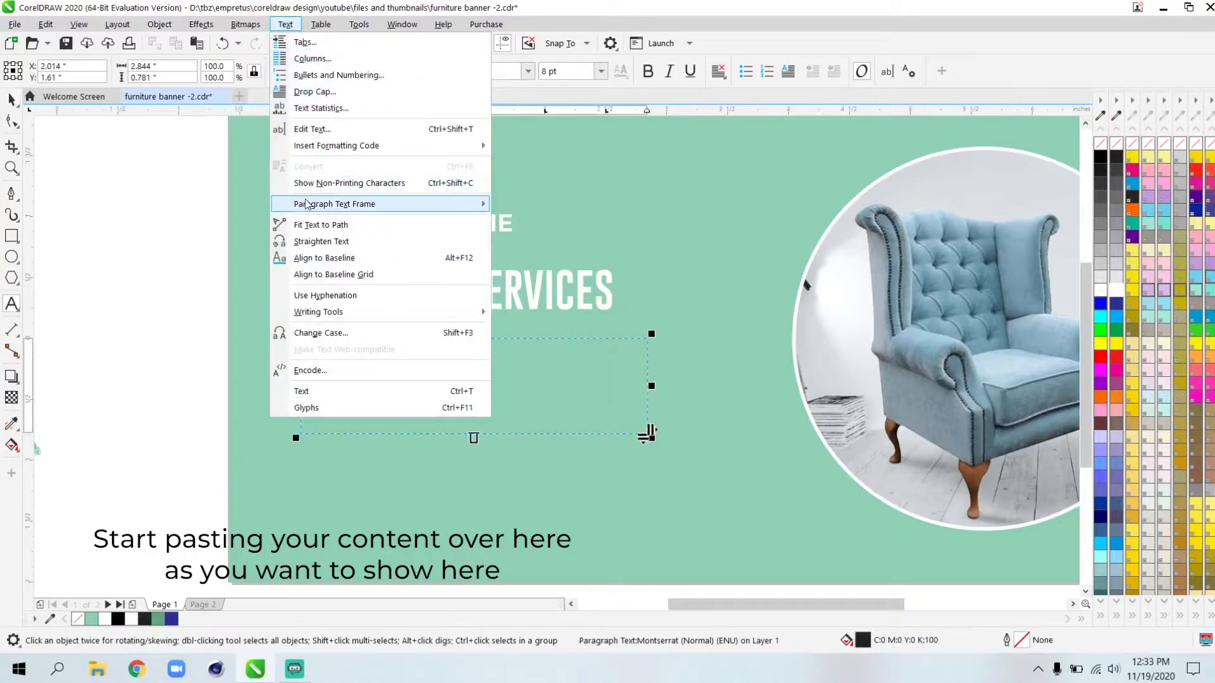
{"action": "mouse_move", "coordinate": [446, 204]}
{"action": "left_click", "coordinate": [524, 244]}
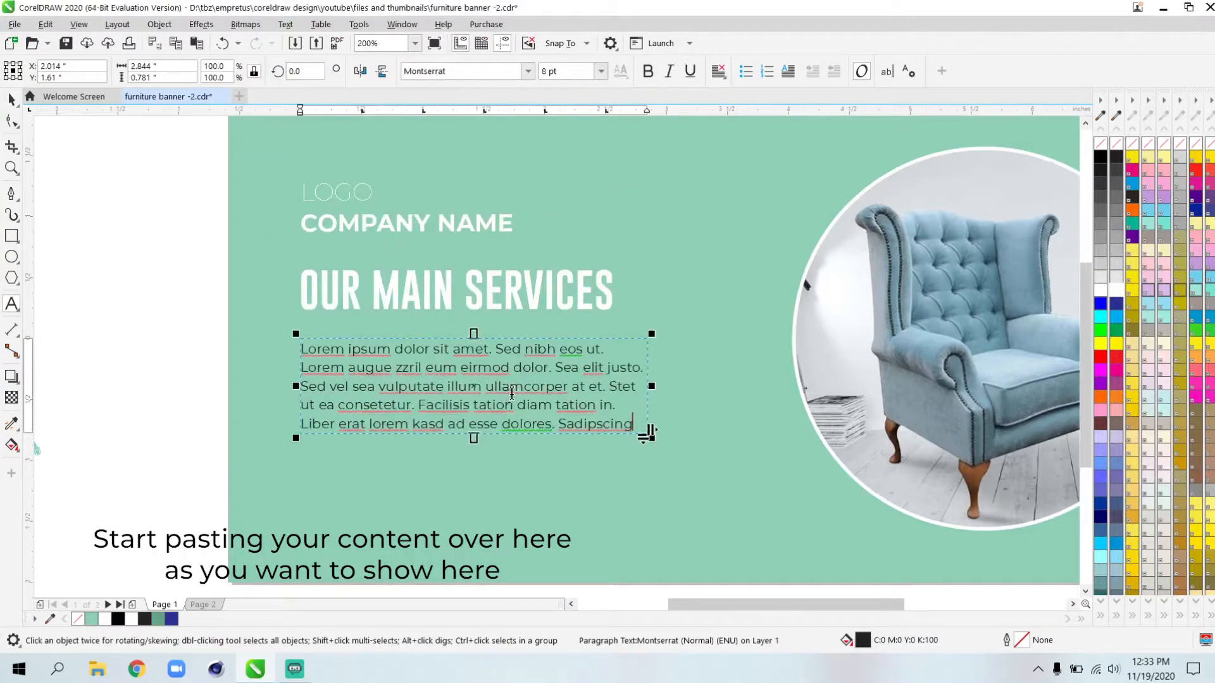
Delete the last line of the placeholder paragraph, starting at "Liber erat".
{"action": "scroll", "coordinate": [522, 453], "scroll_direction": "up", "scroll_amount": 1}
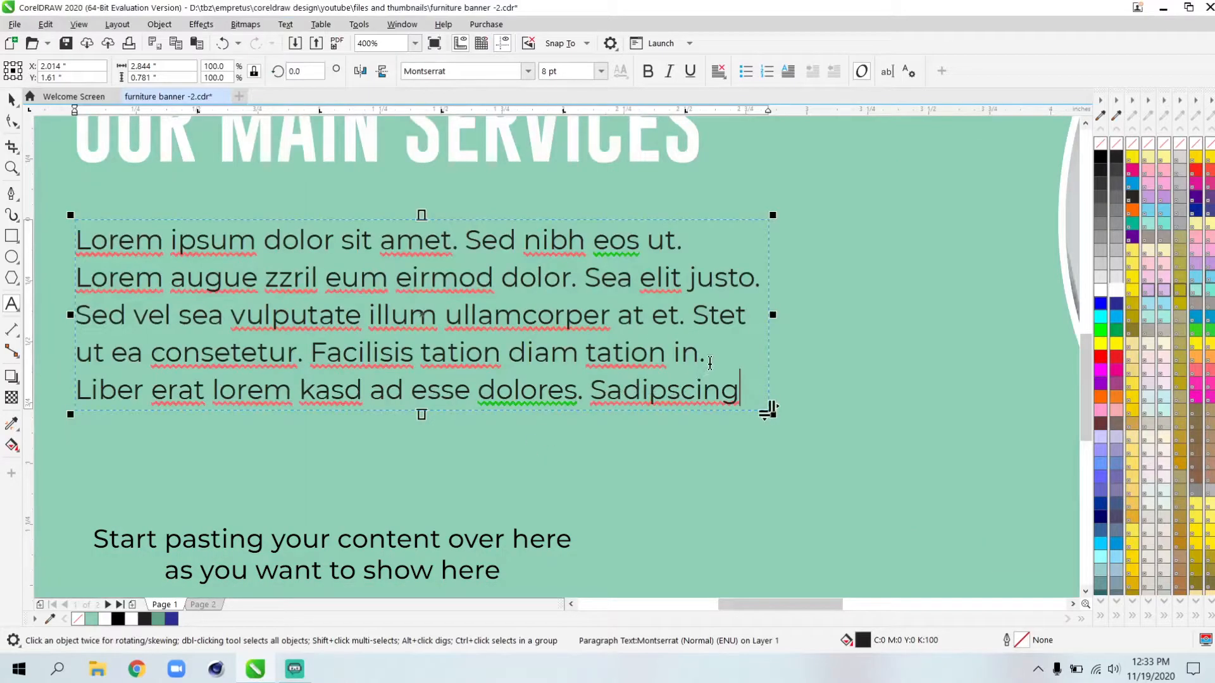
{"action": "left_click_drag", "start_coordinate": [710, 363], "coordinate": [755, 394]}
{"action": "key", "text": "BackSpace"}
{"action": "key", "text": "BackSpace"}
{"action": "key", "text": "ctrl+space"}
Shorten the paragraph frame to about 0.64 inches high so it fits the four remaining lines.
{"action": "left_click", "coordinate": [423, 391]}
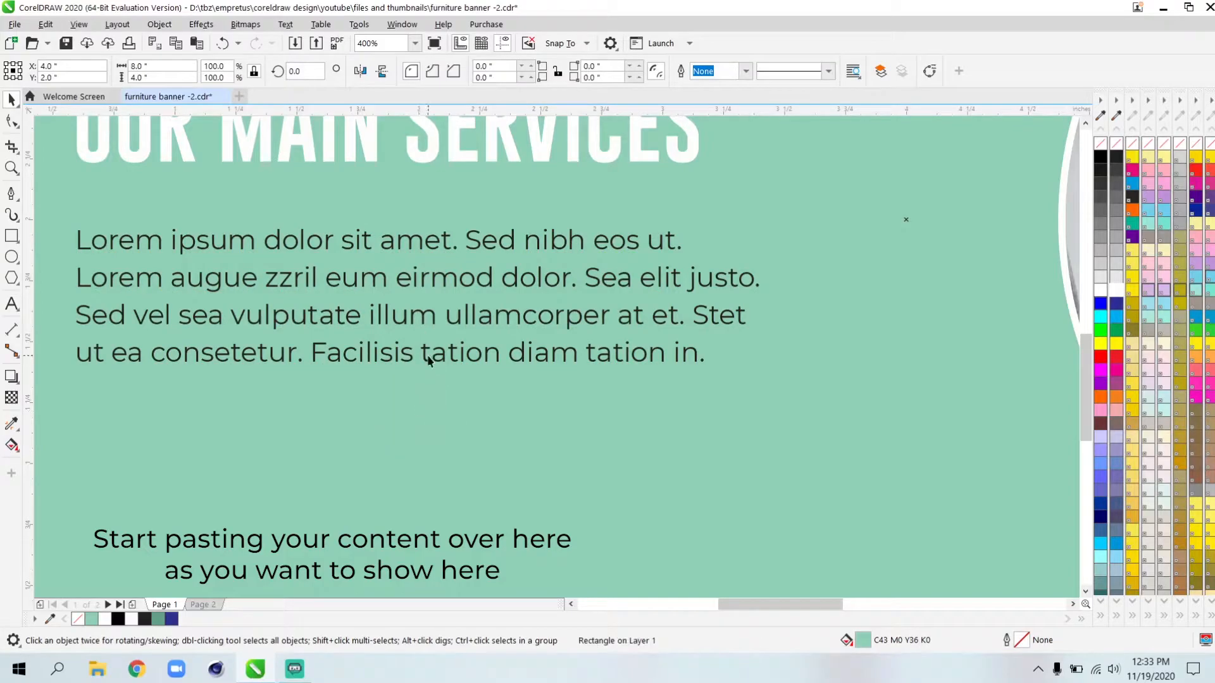
{"action": "left_click", "coordinate": [428, 360]}
{"action": "left_click_drag", "start_coordinate": [421, 414], "coordinate": [423, 379]}
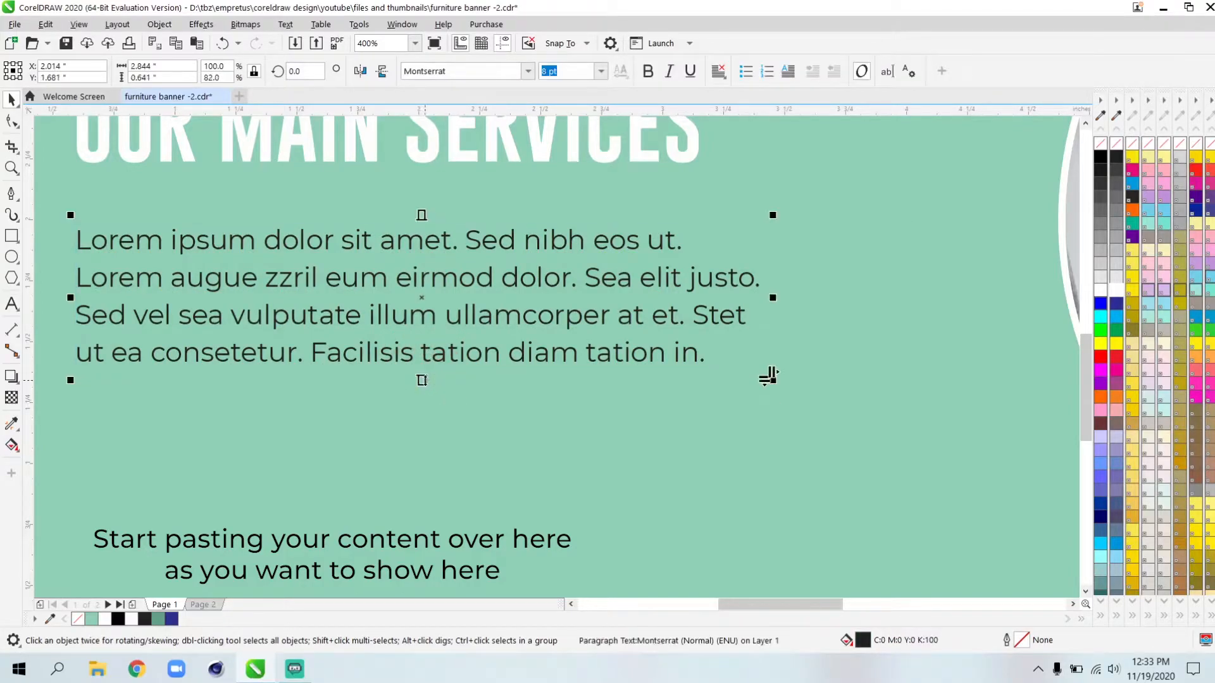
Color the placeholder paragraph white and convert it to artistic text.
{"action": "scroll", "coordinate": [423, 380], "scroll_direction": "down", "scroll_amount": 1}
{"action": "scroll", "coordinate": [426, 379], "scroll_direction": "right", "scroll_amount": 1}
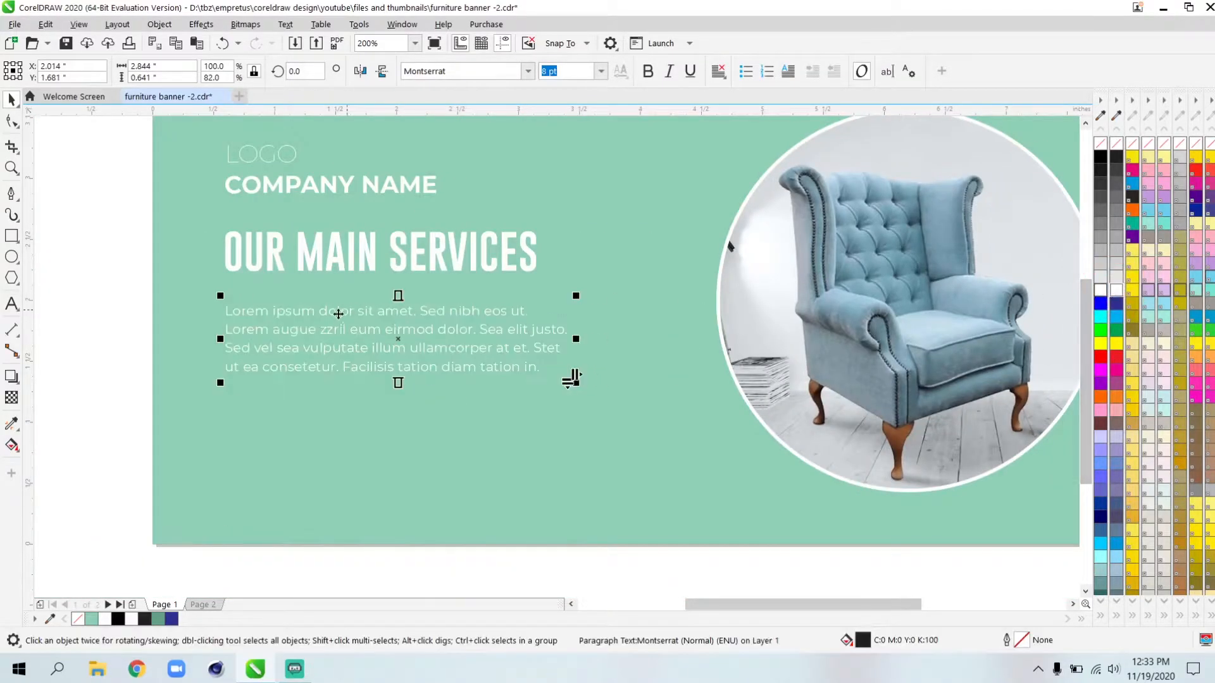
{"action": "scroll", "coordinate": [385, 318], "scroll_direction": "down", "scroll_amount": 1}
{"action": "scroll", "coordinate": [385, 318], "scroll_direction": "left", "scroll_amount": 1}
{"action": "scroll", "coordinate": [384, 317], "scroll_direction": "up", "scroll_amount": 1}
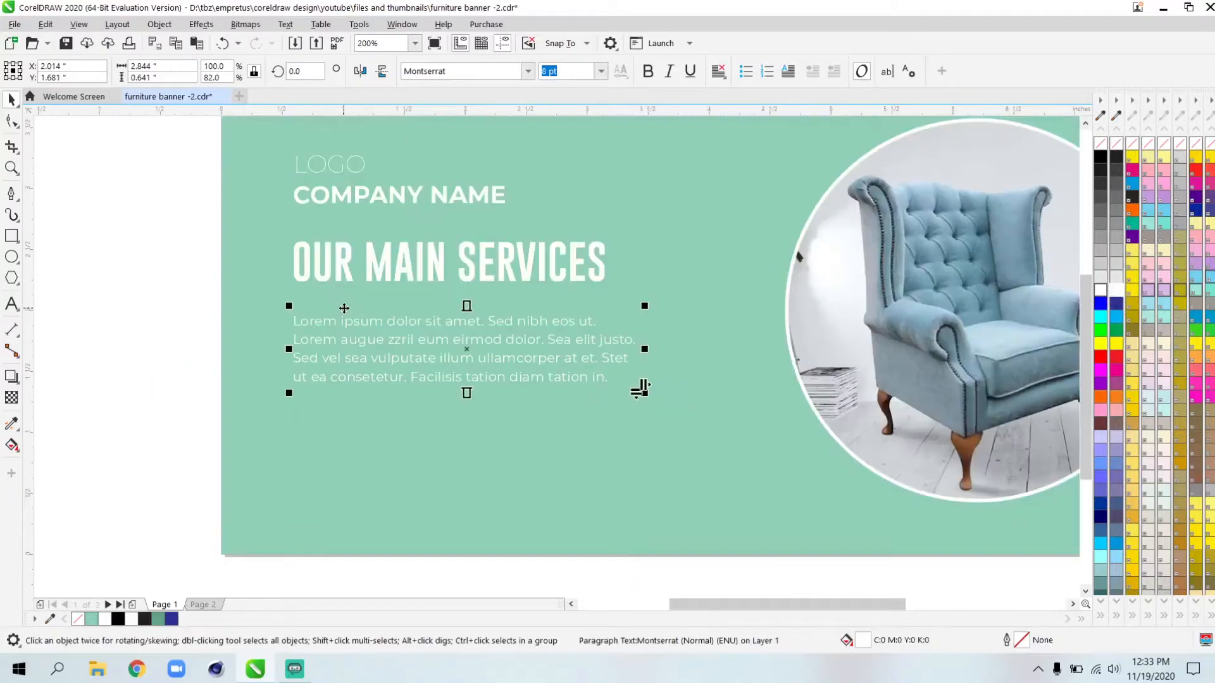
{"action": "key", "text": "ctrl+F8"}
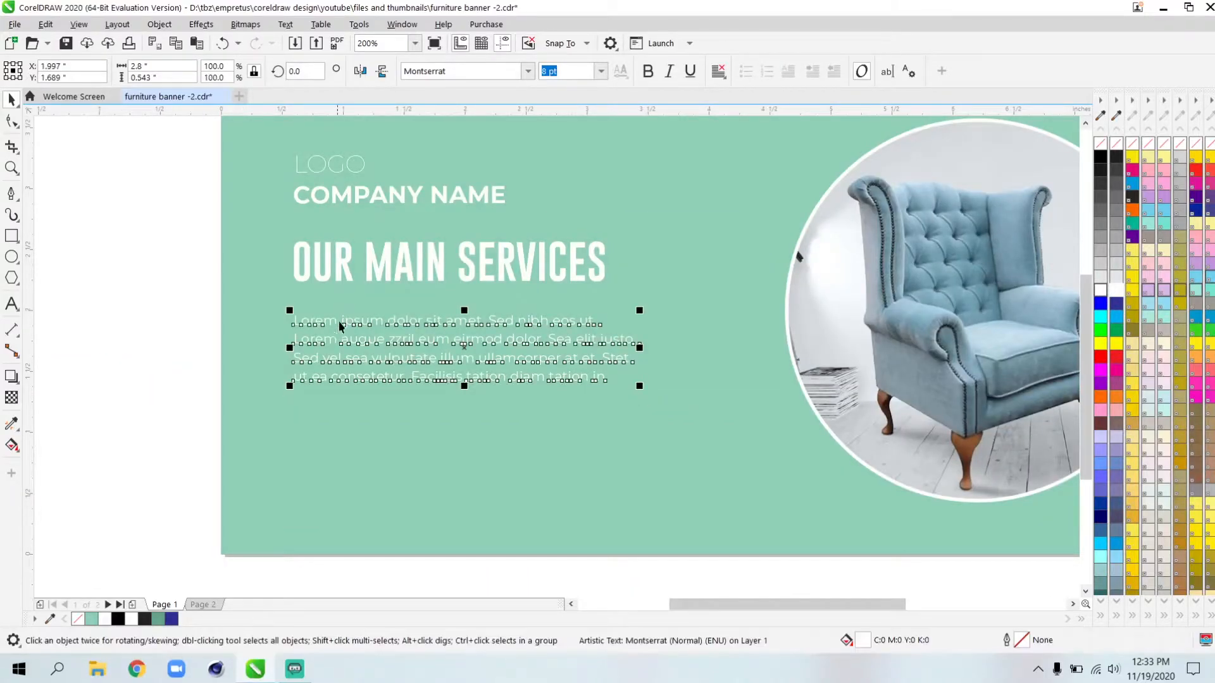
Color the placeholder paragraph black and move the OUR MAIN SERVICES heading slightly down toward it.
{"action": "scroll", "coordinate": [342, 320], "scroll_direction": "up", "scroll_amount": 1}
{"action": "left_click", "coordinate": [1116, 155]}
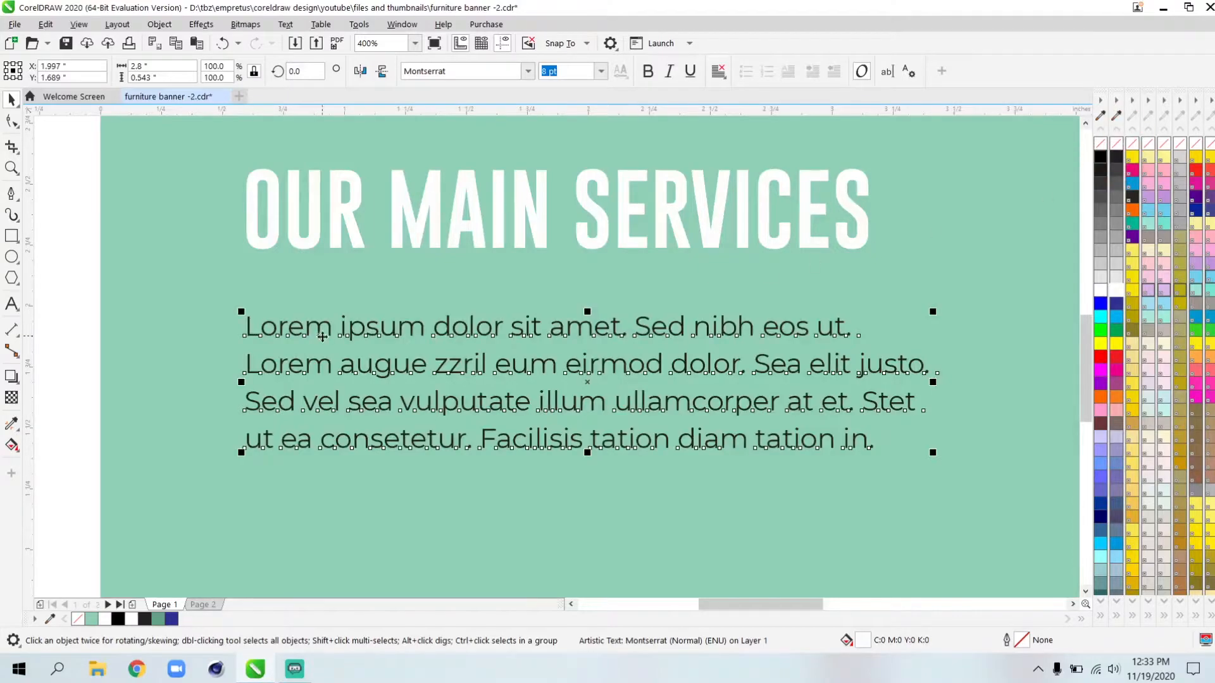
{"action": "scroll", "coordinate": [297, 337], "scroll_direction": "down", "scroll_amount": 1}
{"action": "left_click", "coordinate": [359, 282]}
{"action": "left_click_drag", "start_coordinate": [359, 282], "coordinate": [359, 299]}
Draw a rectangle about 2.97 by 0.75 inches around the placeholder paragraph.
{"action": "key", "text": "F6"}
{"action": "left_click_drag", "start_coordinate": [264, 315], "coordinate": [630, 410]}
{"action": "key", "text": "space"}
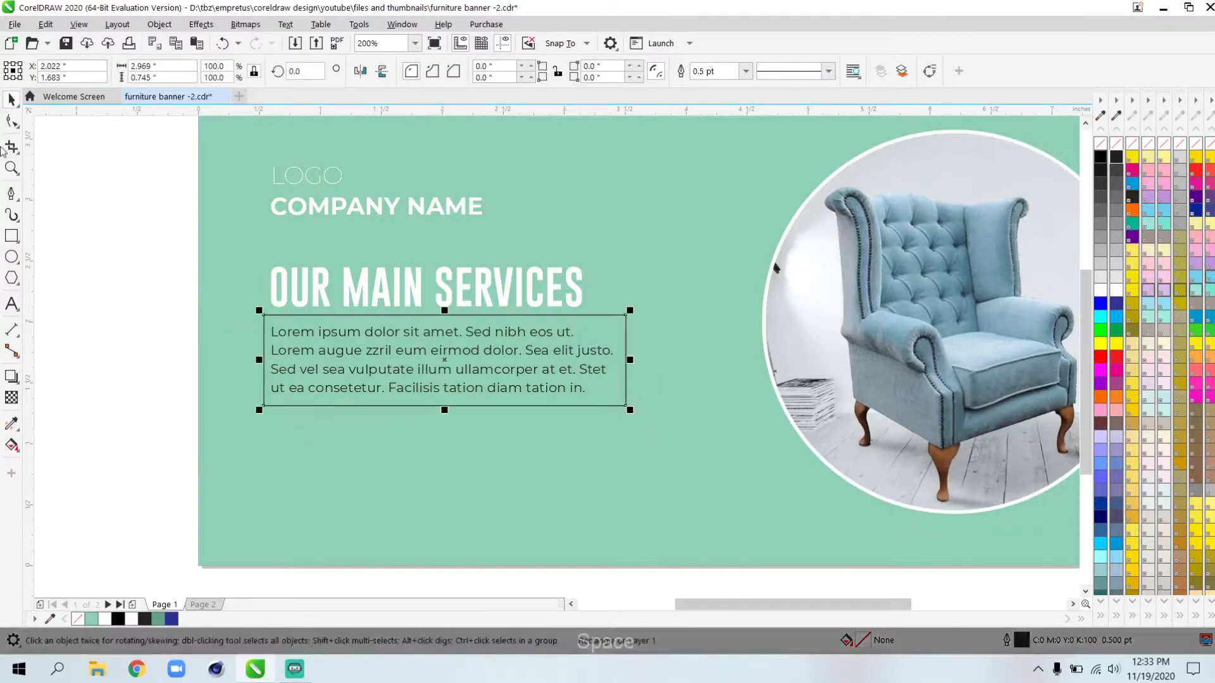
Round the rectangle's corners to about 0.086 inches and fill it white without an outline.
{"action": "left_click", "coordinate": [12, 120]}
{"action": "scroll", "coordinate": [291, 348], "scroll_direction": "up", "scroll_amount": 1}
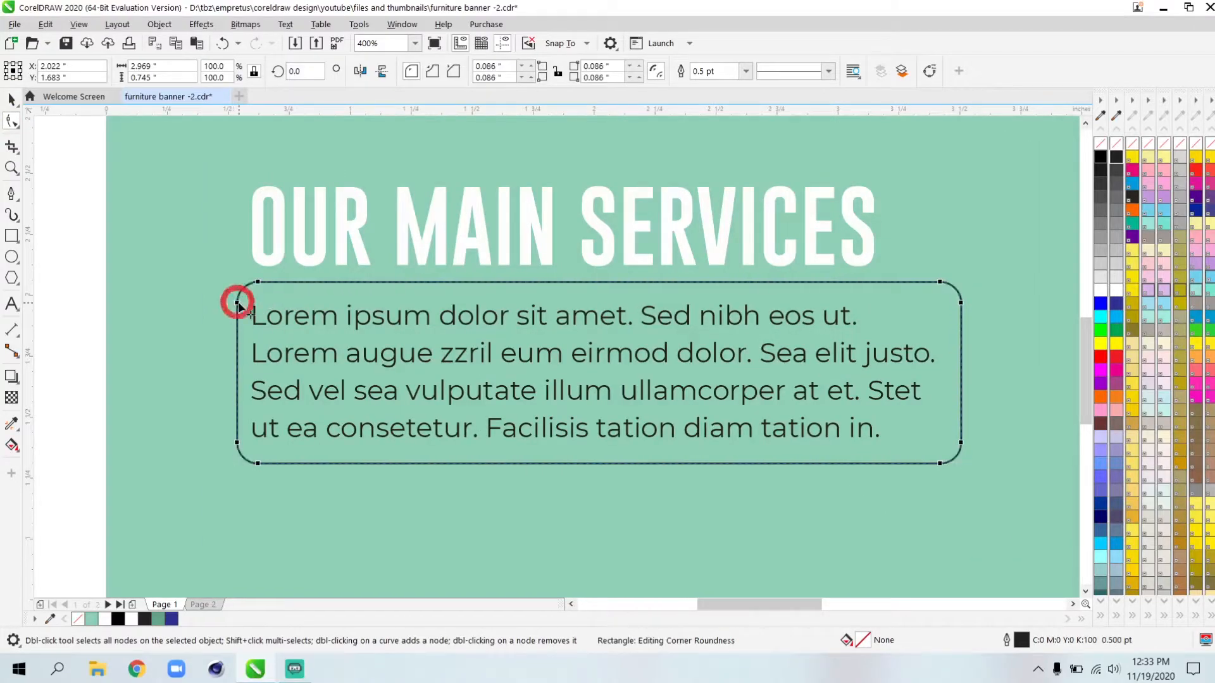
{"action": "key", "text": "space"}
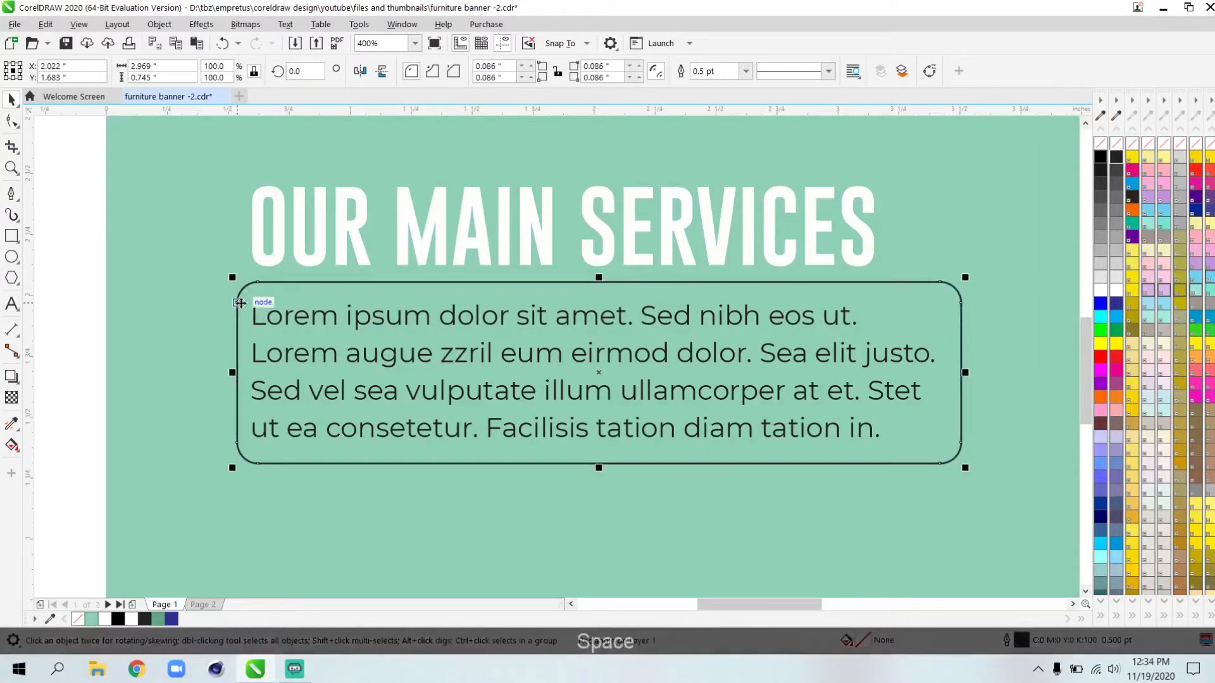
{"action": "left_click", "coordinate": [1114, 293]}
{"action": "right_click", "coordinate": [1114, 149]}
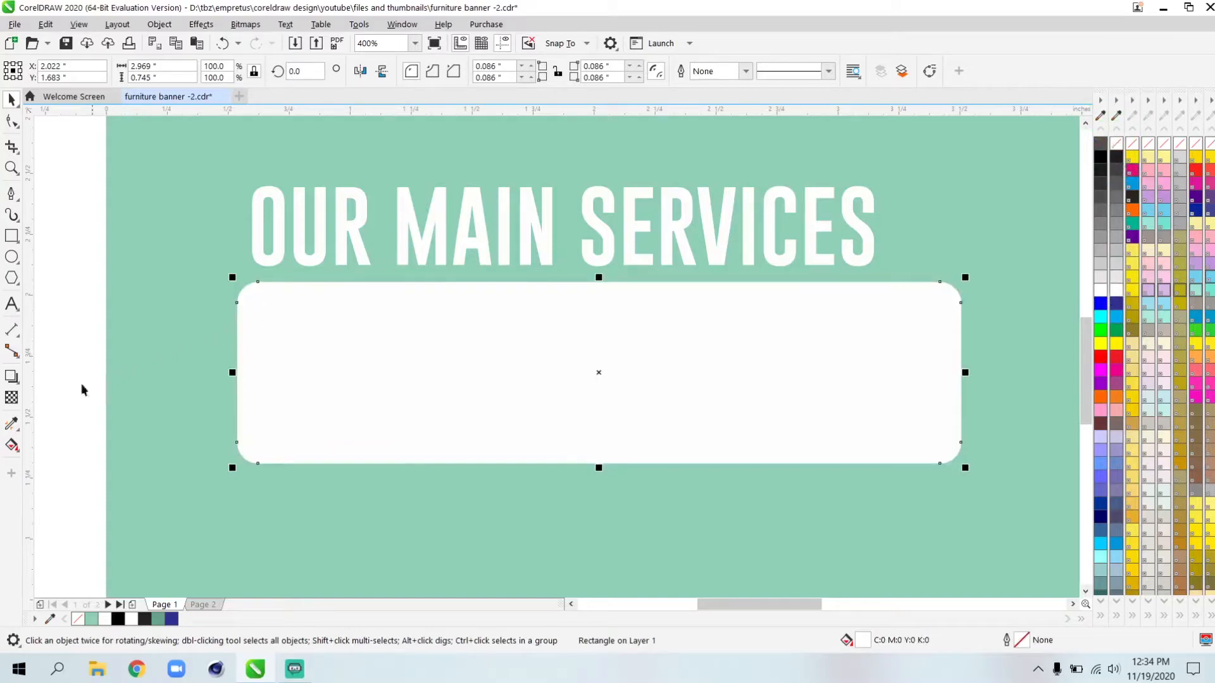
Apply a uniform transparency of 95 to the white rounded rectangle and dismiss the promotional pop-up.
{"action": "left_click", "coordinate": [9, 398]}
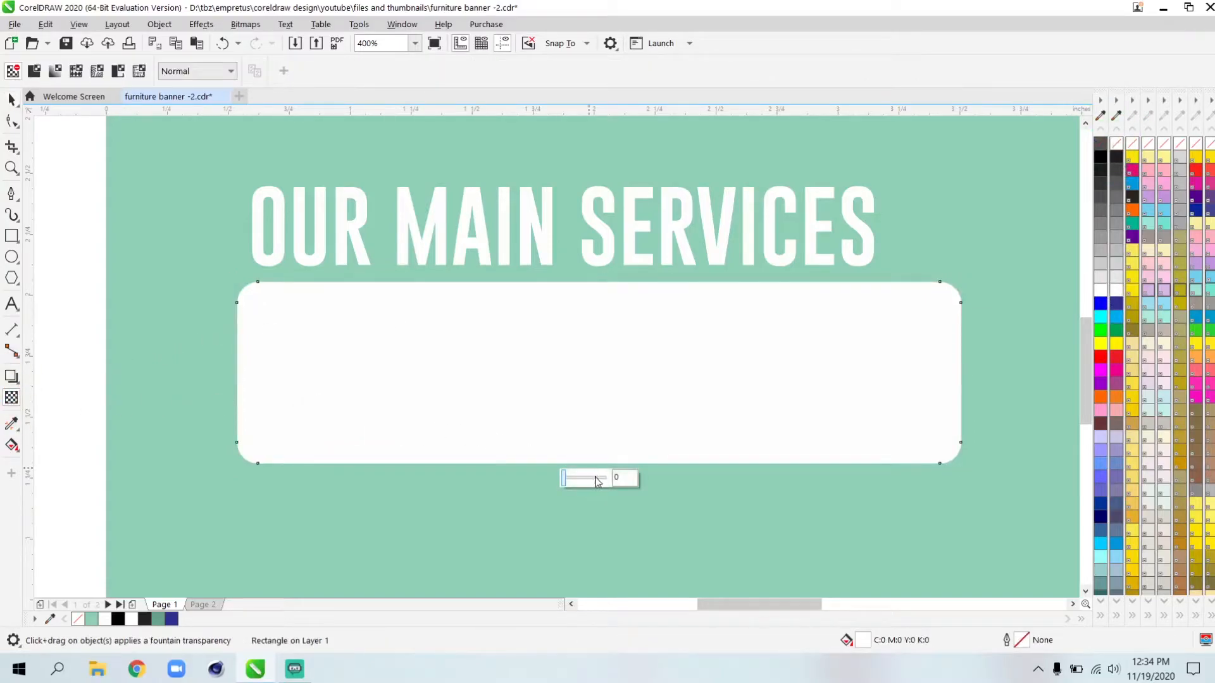
{"action": "left_click", "coordinate": [597, 481]}
{"action": "type", "text": "95"}
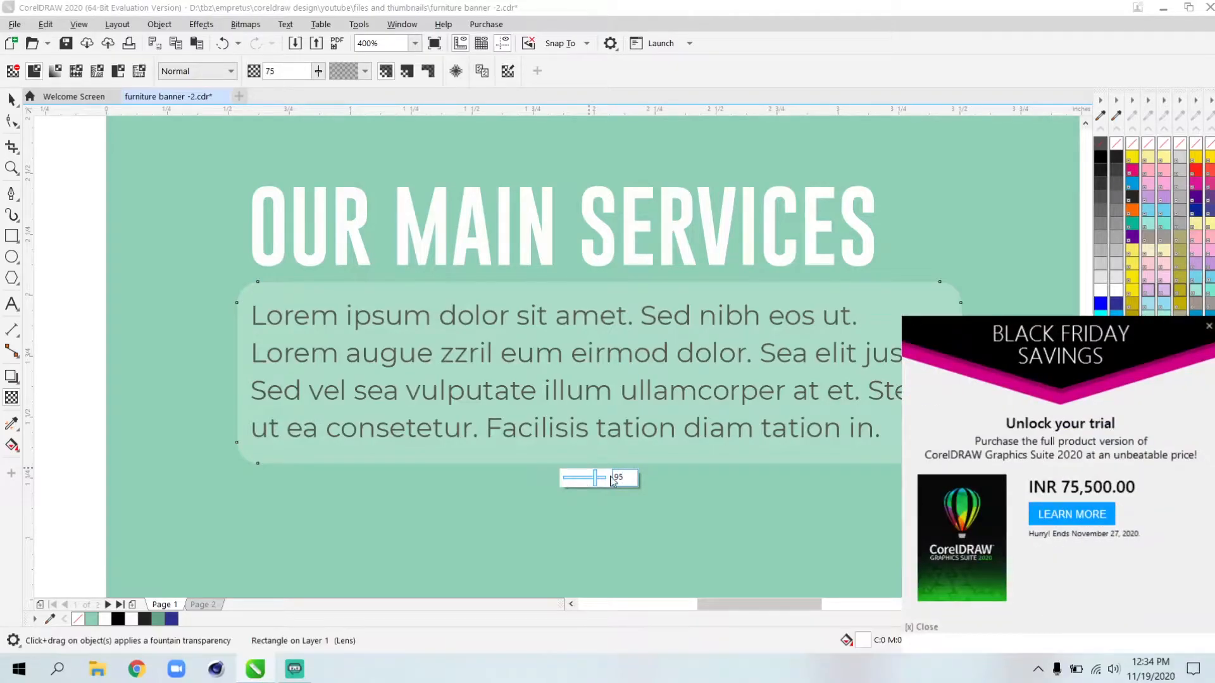
{"action": "key", "text": "Return"}
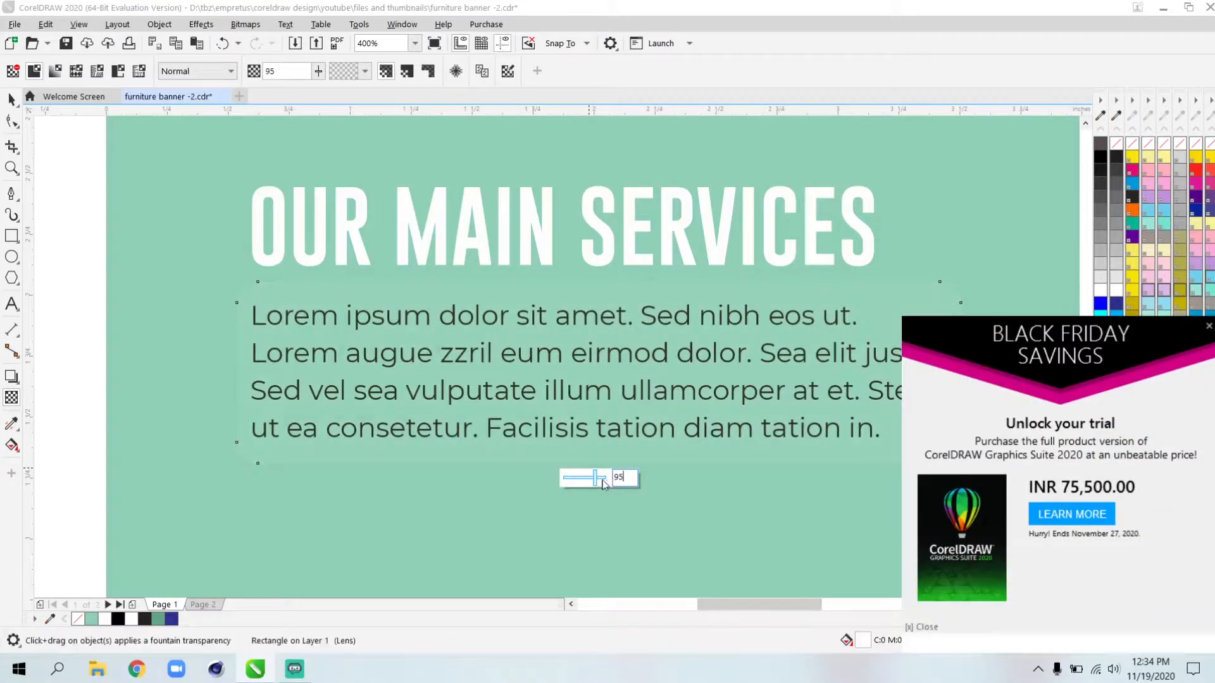
{"action": "left_click", "coordinate": [10, 99]}
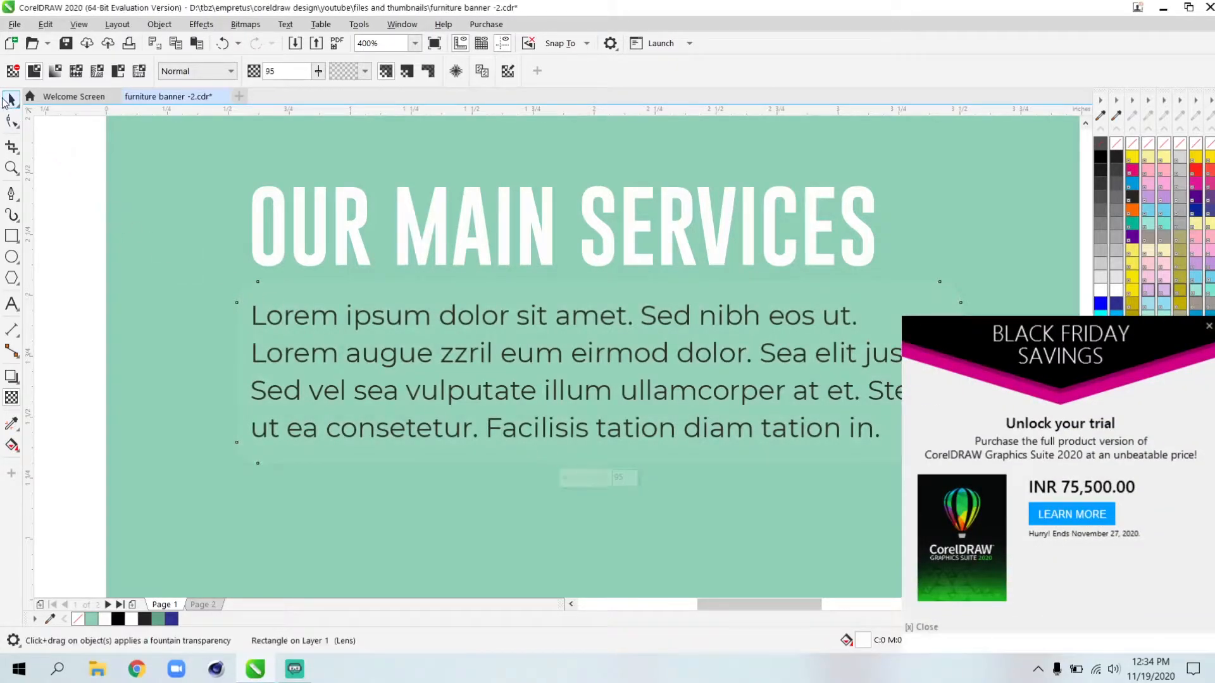
{"action": "left_click", "coordinate": [1208, 326]}
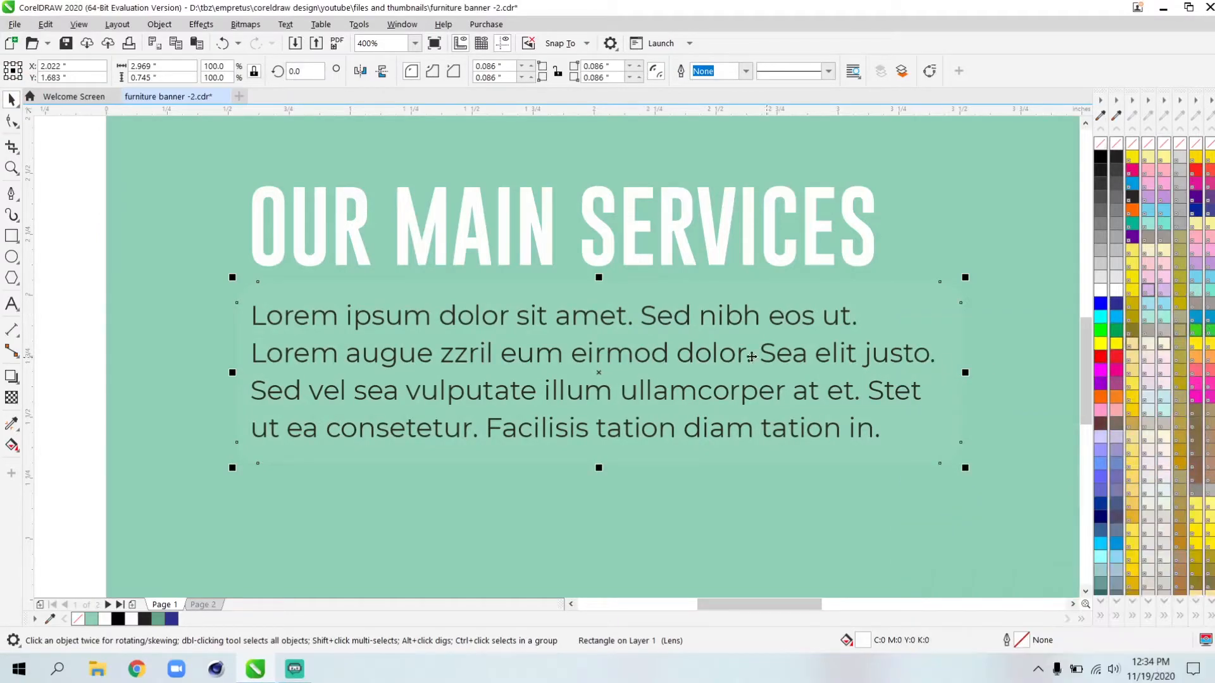
Set the transparency of the white rounded rectangle behind the paragraph to 90.
{"action": "scroll", "coordinate": [602, 348], "scroll_direction": "down", "scroll_amount": 2}
{"action": "scroll", "coordinate": [603, 348], "scroll_direction": "right", "scroll_amount": 1}
{"action": "left_click", "coordinate": [12, 397]}
{"action": "left_click", "coordinate": [594, 420]}
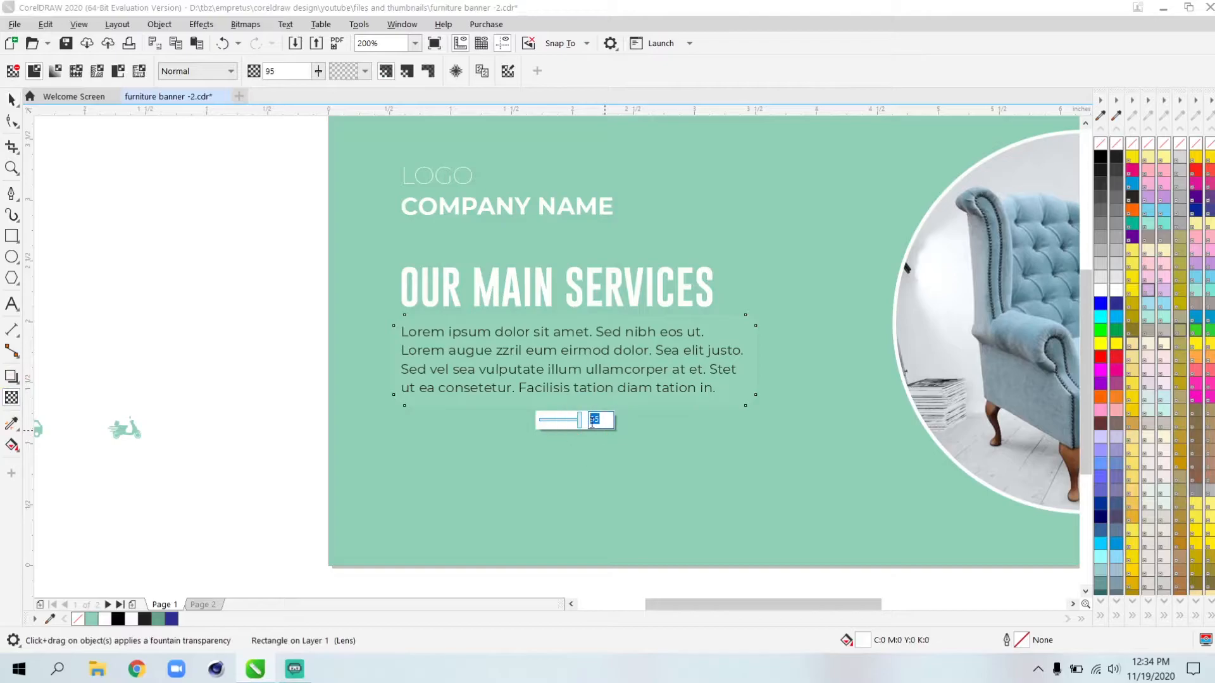
{"action": "type", "text": "90"}
{"action": "key", "text": "Return"}
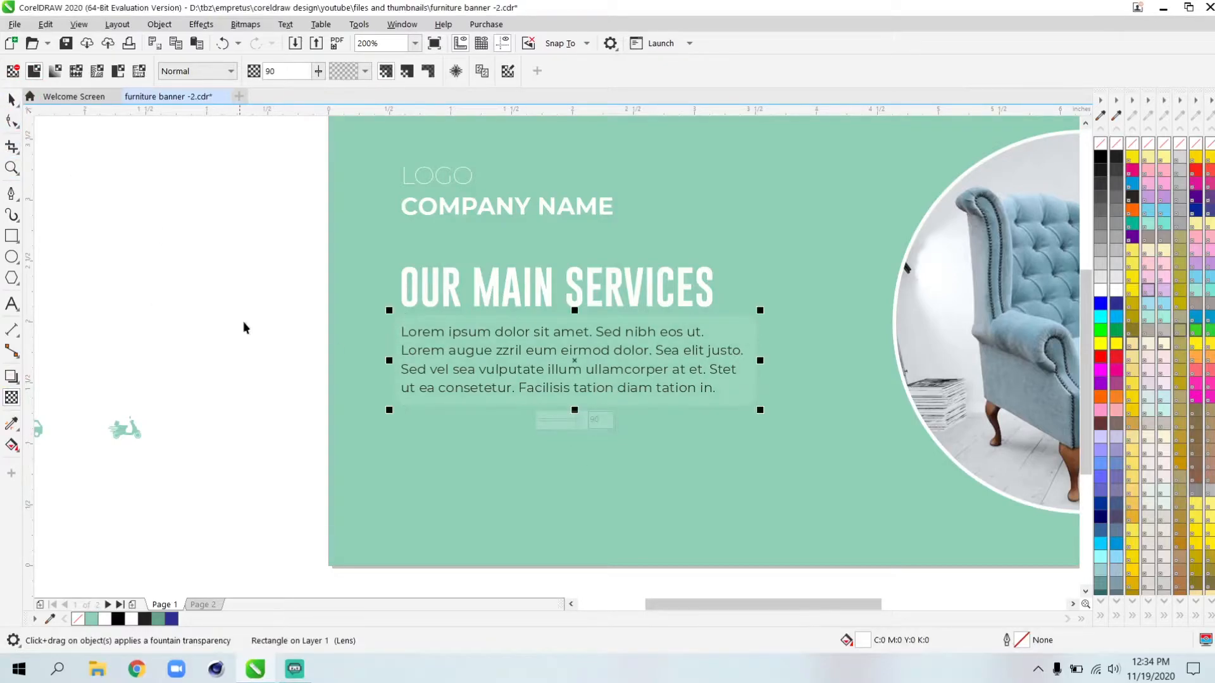
Group the placeholder paragraph with the translucent rounded panel behind it.
{"action": "key", "text": "space"}
{"action": "left_click_drag", "start_coordinate": [291, 307], "coordinate": [396, 333]}
{"action": "left_click_drag", "start_coordinate": [757, 429], "coordinate": [789, 428]}
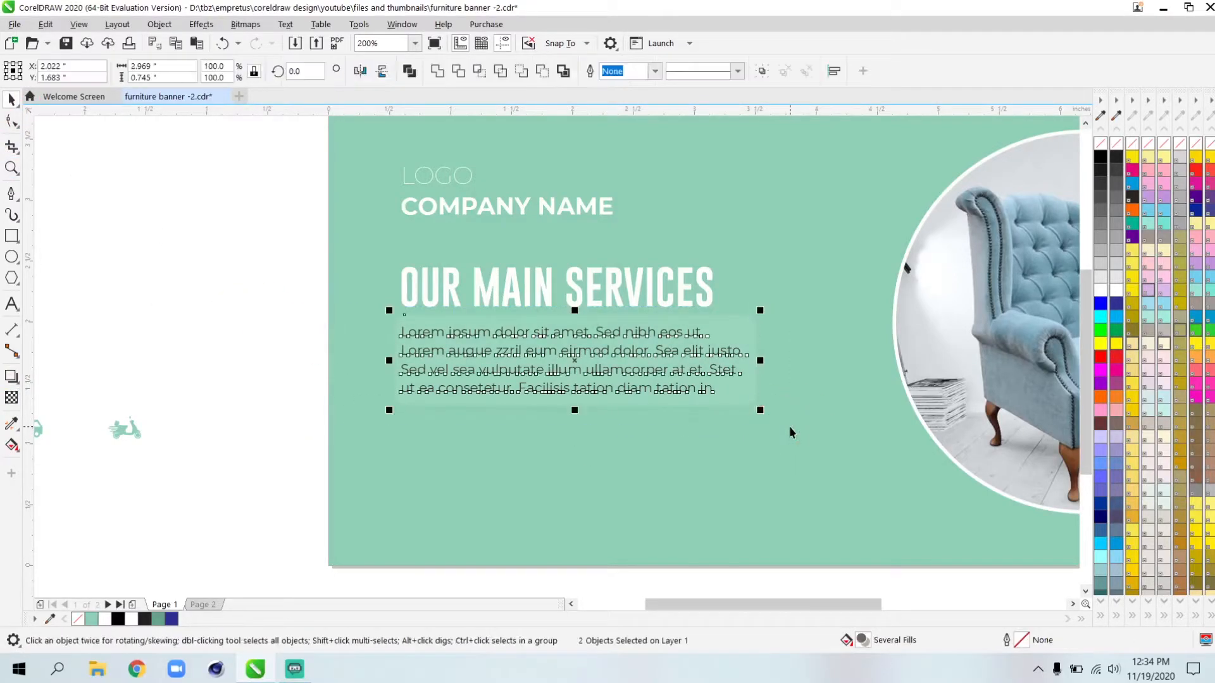
{"action": "key", "text": "ctrl+g"}
Try to left-align the services heading with the paragraph group and undo the alignment.
{"action": "key", "text": "shift+F2"}
{"action": "left_click", "coordinate": [496, 259], "text": "shift"}
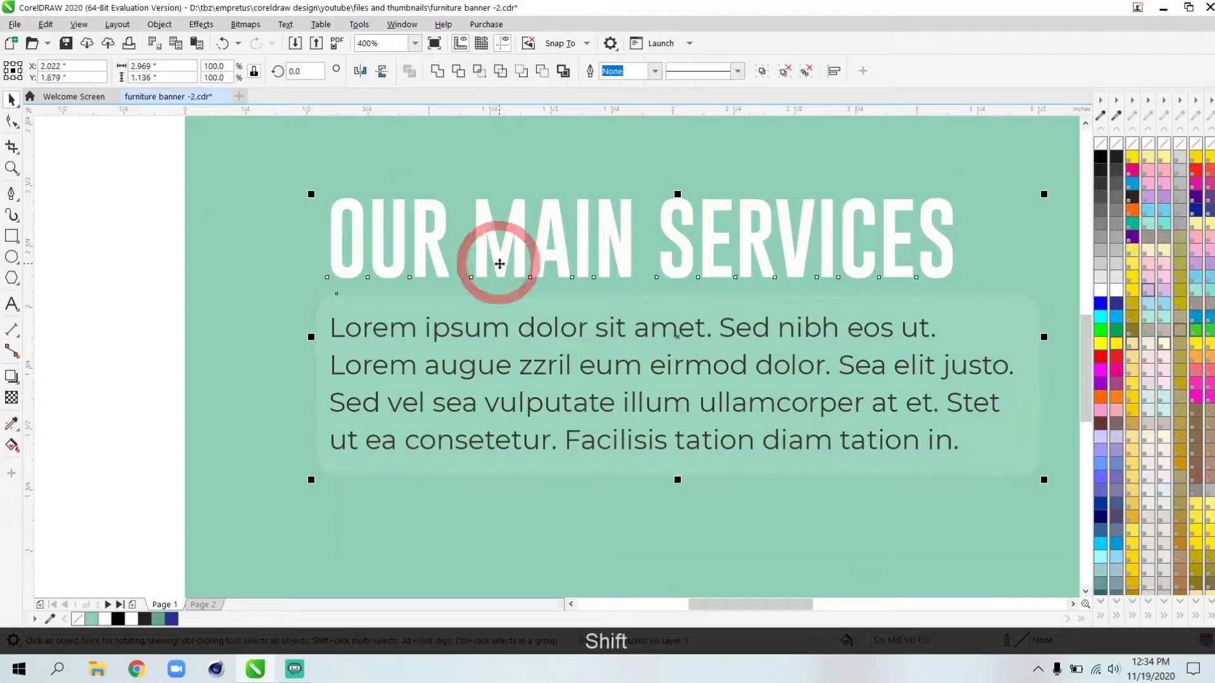
{"action": "key", "text": "shift+l"}
{"action": "key", "text": "ctrl+z"}
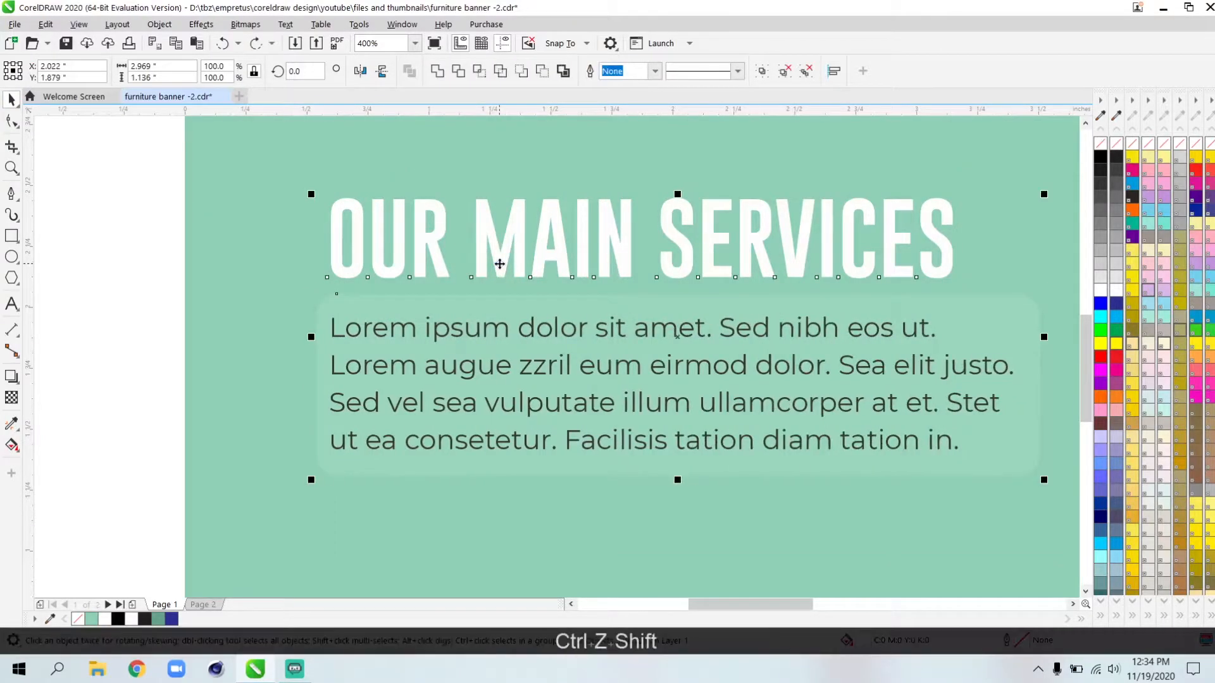
{"action": "scroll", "coordinate": [500, 263], "scroll_direction": "down", "scroll_amount": 1}
{"action": "scroll", "coordinate": [455, 274], "scroll_direction": "down", "scroll_amount": 1}
{"action": "left_click", "coordinate": [388, 183]}
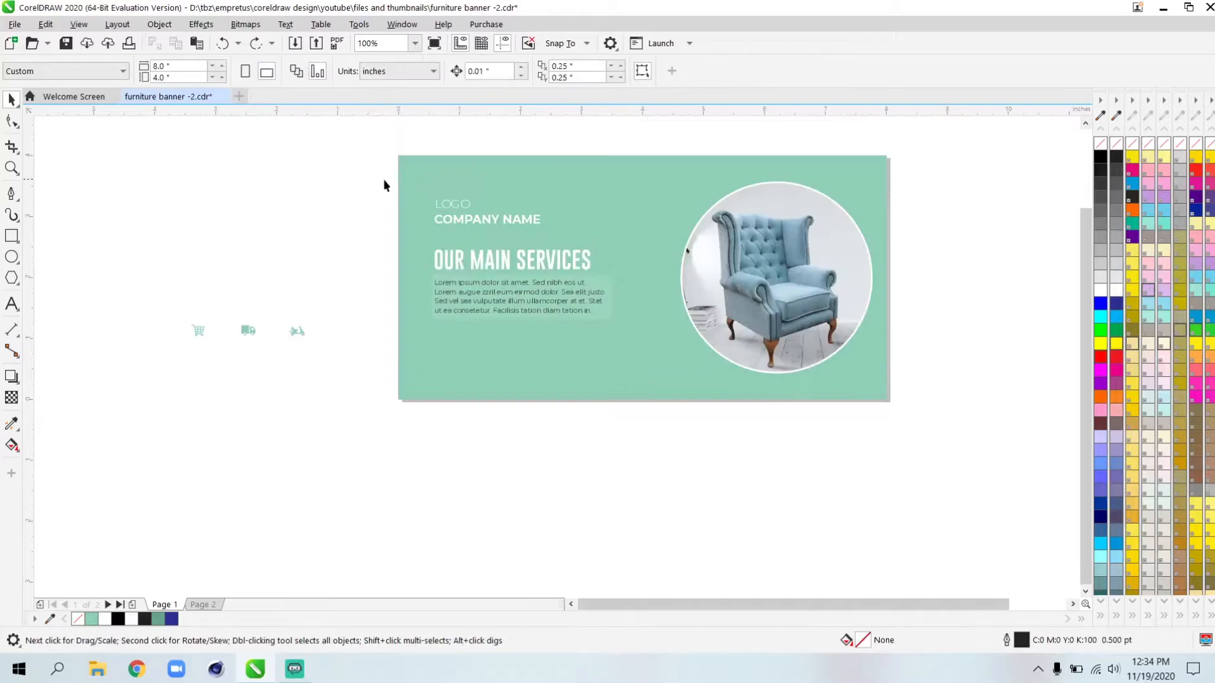
Enlarge the logo and company name group proportionally to about 2.25 by 0.52 inches.
{"action": "left_click", "coordinate": [627, 226]}
{"action": "left_click_drag", "start_coordinate": [543, 227], "coordinate": [576, 235]}
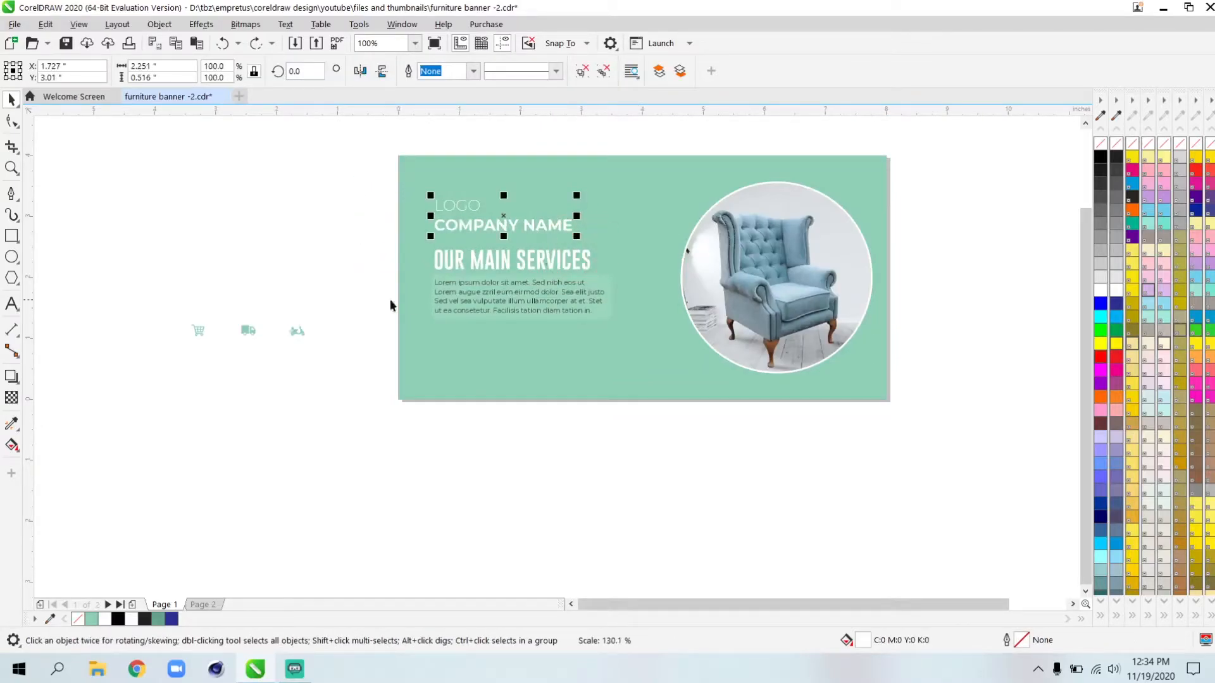
{"action": "left_click", "coordinate": [253, 223]}
{"action": "scroll", "coordinate": [562, 337], "scroll_direction": "right", "scroll_amount": 1}
{"action": "left_click", "coordinate": [707, 282]}
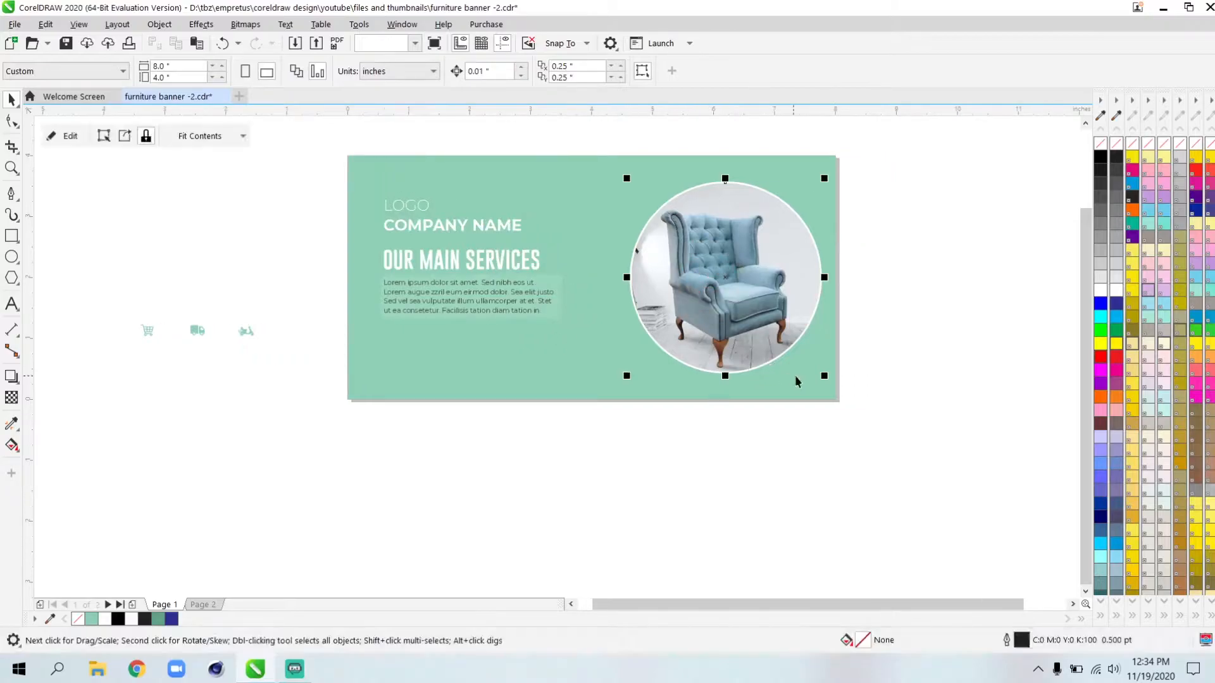
{"action": "left_click", "coordinate": [905, 300]}
{"action": "scroll", "coordinate": [604, 322], "scroll_direction": "down", "scroll_amount": 1}
{"action": "scroll", "coordinate": [746, 247], "scroll_direction": "up", "scroll_amount": 1}
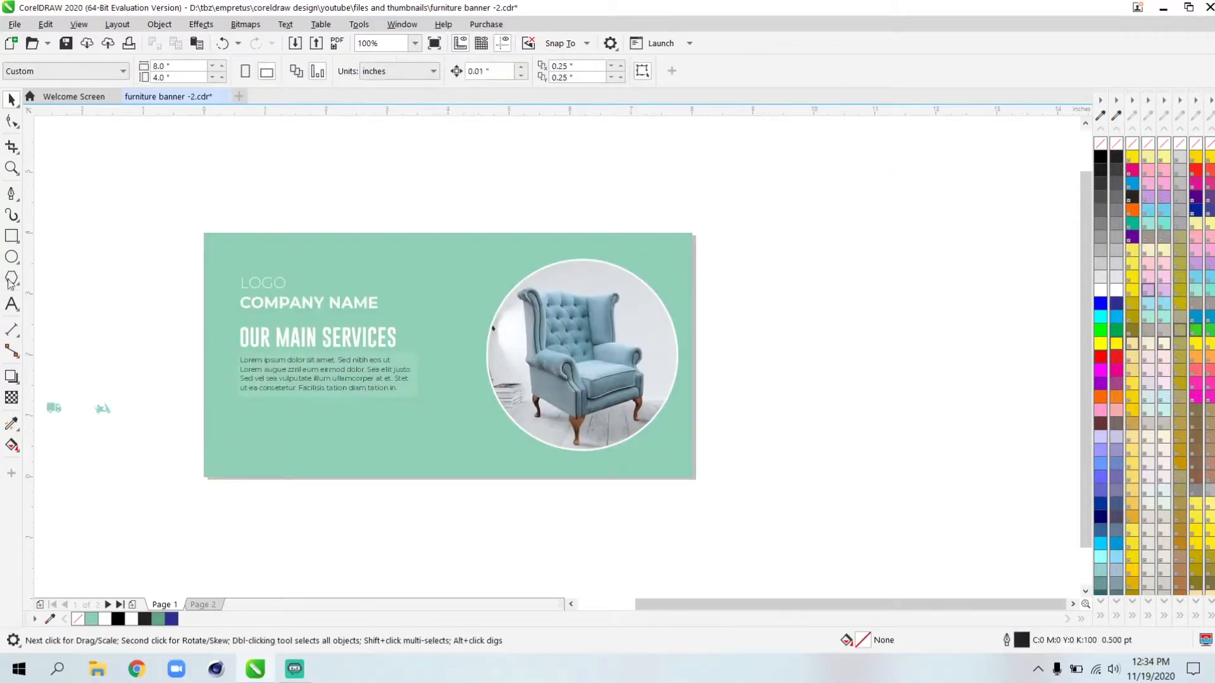
Draw a triangle from the photo circle's centre to the banner's two right-hand corners and fill it darker green, C64 M18 Y55 K1.
{"action": "left_click", "coordinate": [12, 195]}
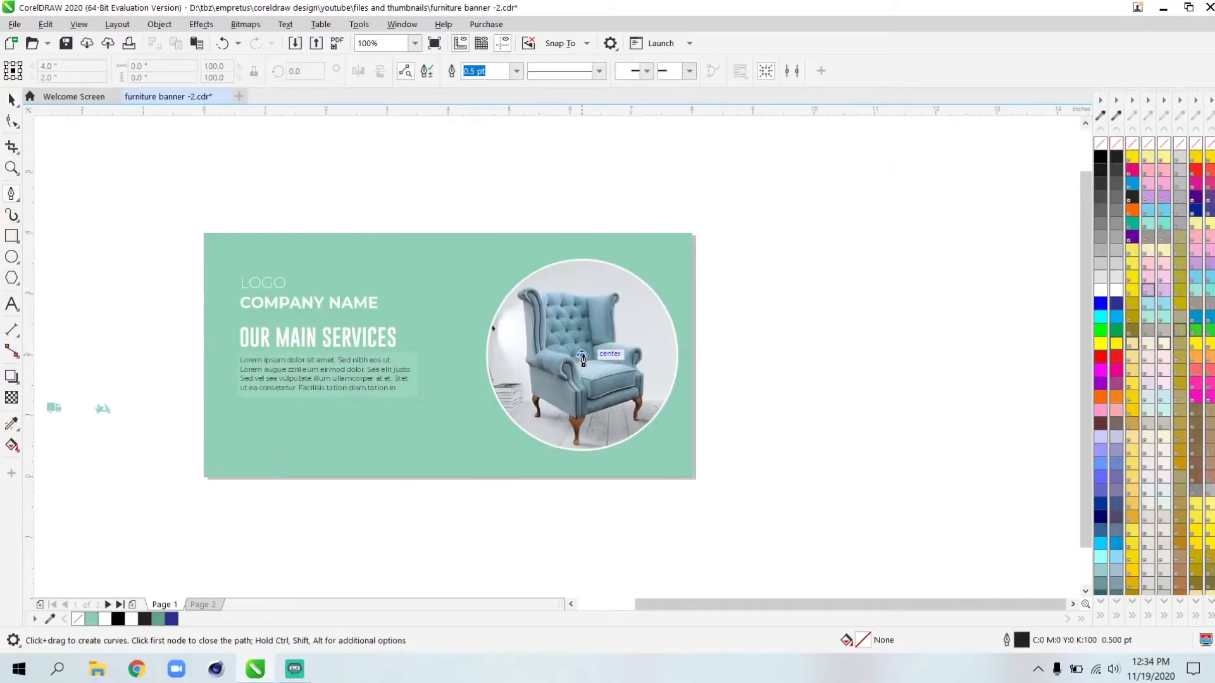
{"action": "left_click", "coordinate": [692, 234]}
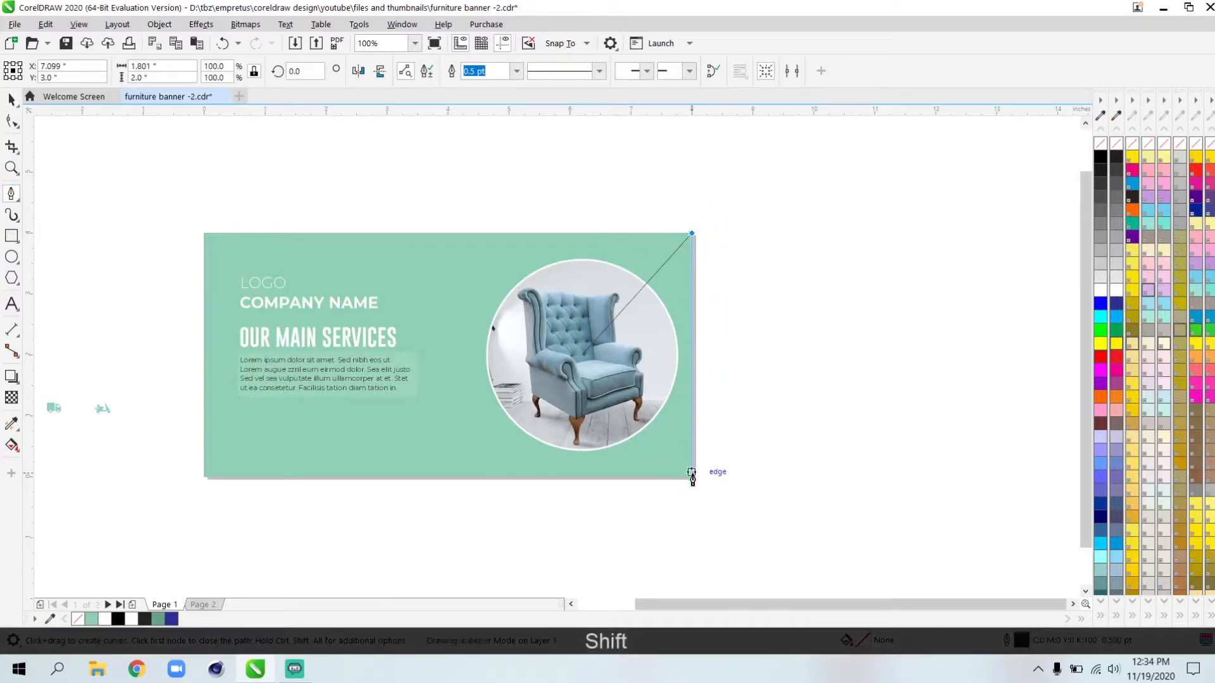
{"action": "left_click", "coordinate": [578, 356]}
{"action": "key", "text": "space"}
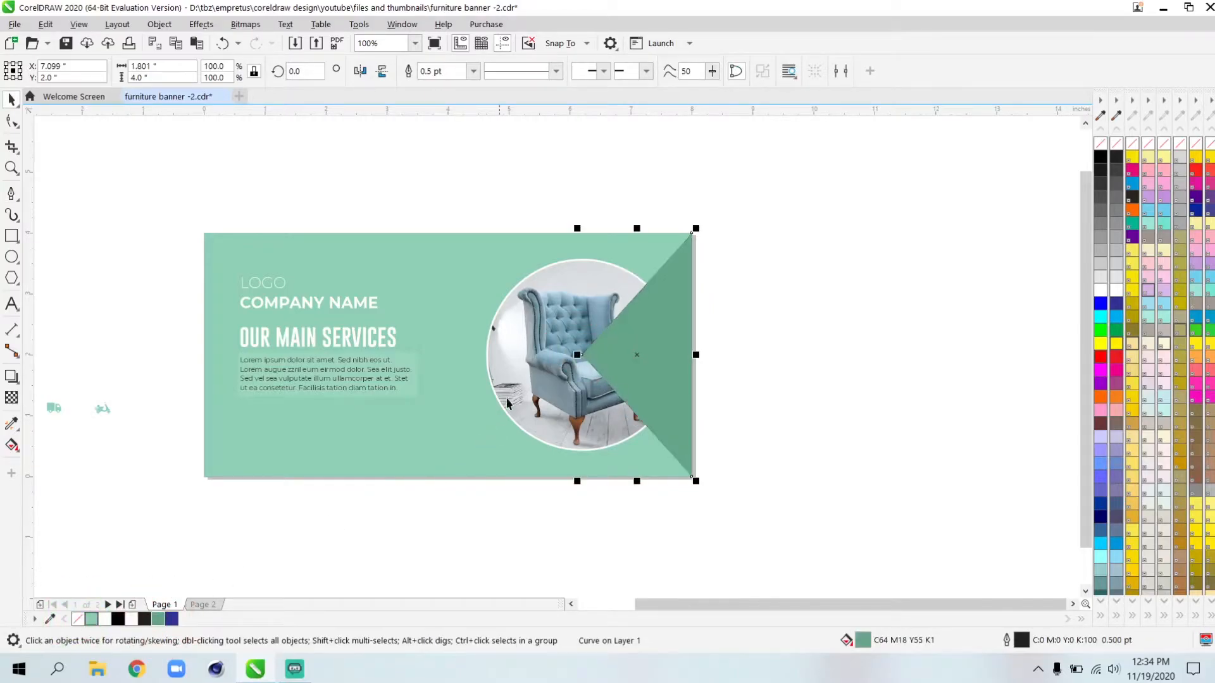
Bring the circular armchair photo in front of the dark green triangle.
{"action": "left_click", "coordinate": [520, 375]}
{"action": "key", "text": "shift+Page_Up"}
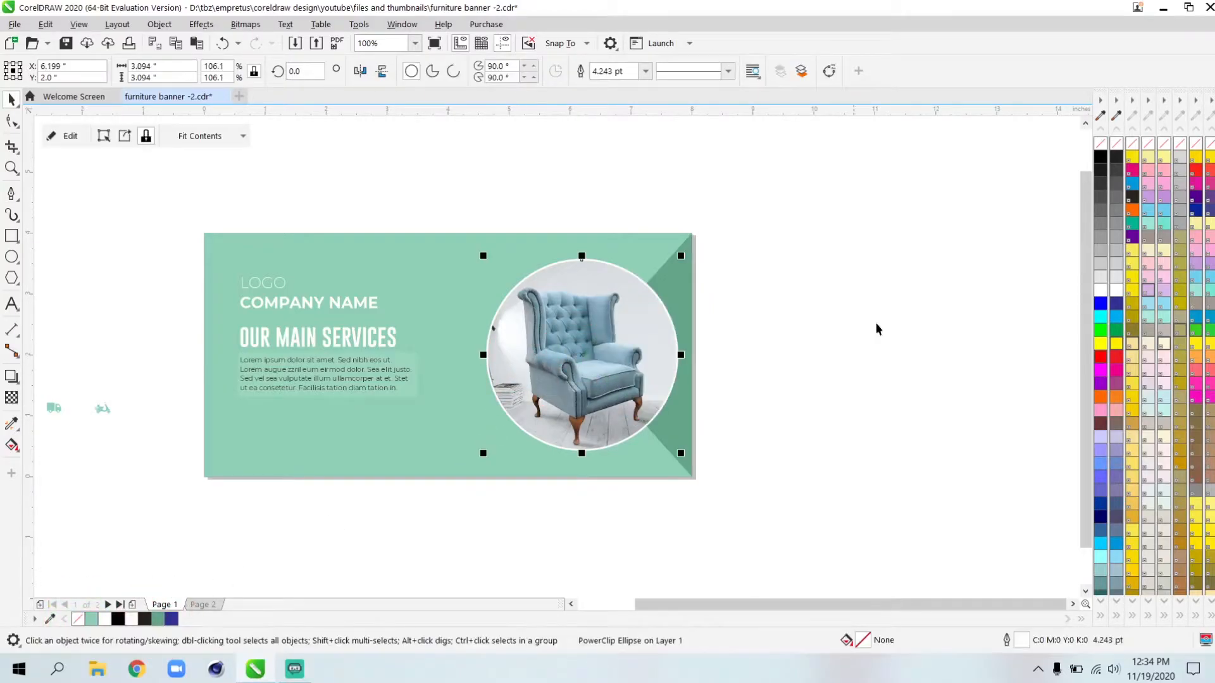
{"action": "left_click", "coordinate": [876, 323]}
{"action": "scroll", "coordinate": [876, 322], "scroll_direction": "left", "scroll_amount": 1}
{"action": "left_click", "coordinate": [611, 401]}
{"action": "left_click", "coordinate": [802, 353]}
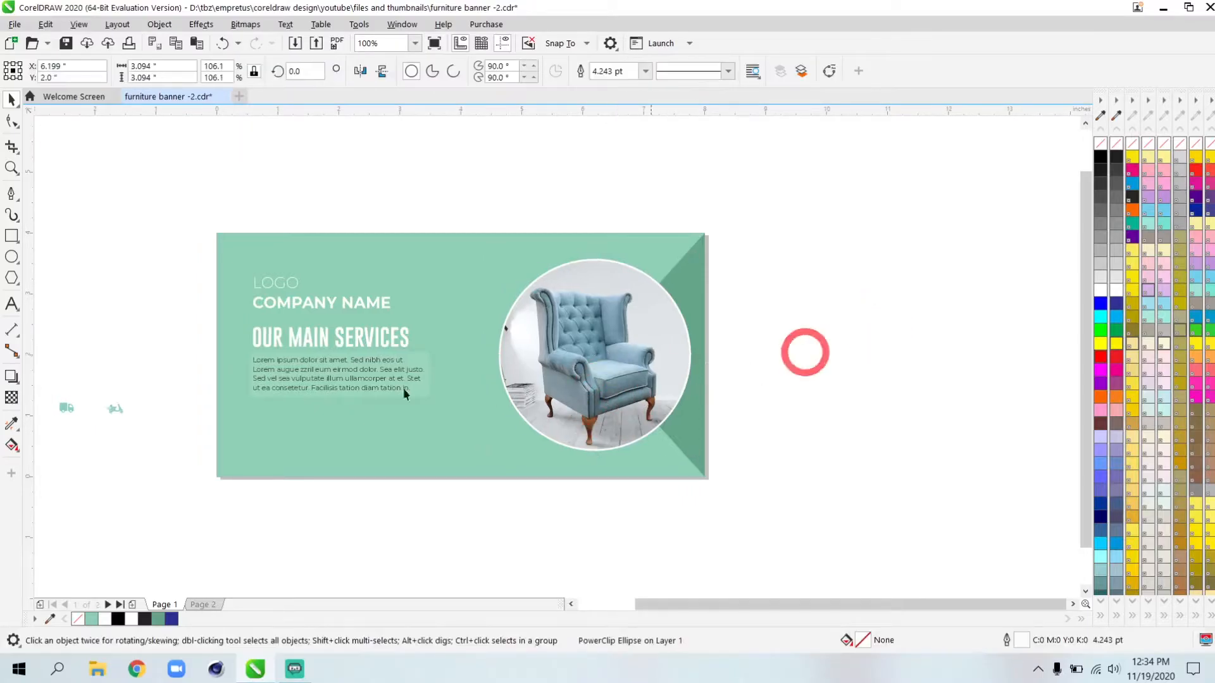
Save the banner file with no objects selected.
{"action": "scroll", "coordinate": [802, 352], "scroll_direction": "left", "scroll_amount": 3}
{"action": "left_click", "coordinate": [352, 309]}
{"action": "left_click", "coordinate": [287, 306]}
{"action": "scroll", "coordinate": [374, 411], "scroll_direction": "left", "scroll_amount": 1}
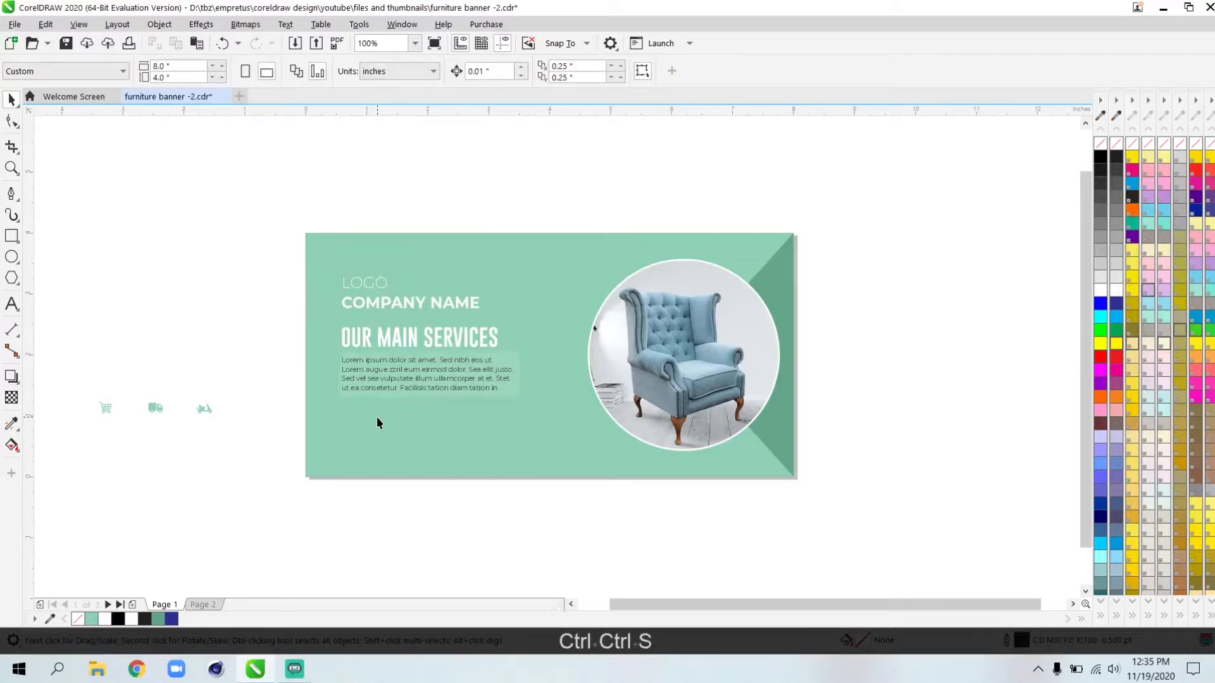
Move the cart, truck and scooter icons below the paragraph, in front of the background, enlarging the row to about 3.42 by 0.34 inches.
{"action": "left_click", "coordinate": [106, 409]}
{"action": "left_click", "coordinate": [155, 408], "text": "shift"}
{"action": "left_click", "coordinate": [203, 408], "text": "shift"}
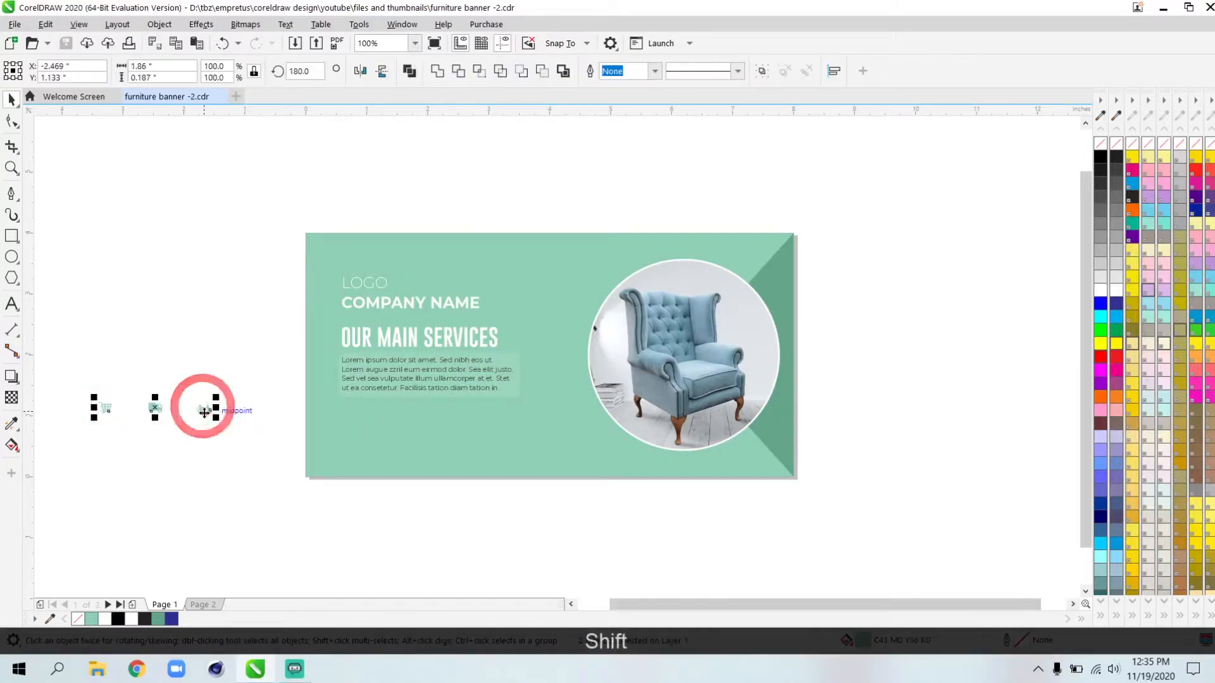
{"action": "left_click_drag", "start_coordinate": [153, 408], "coordinate": [390, 421]}
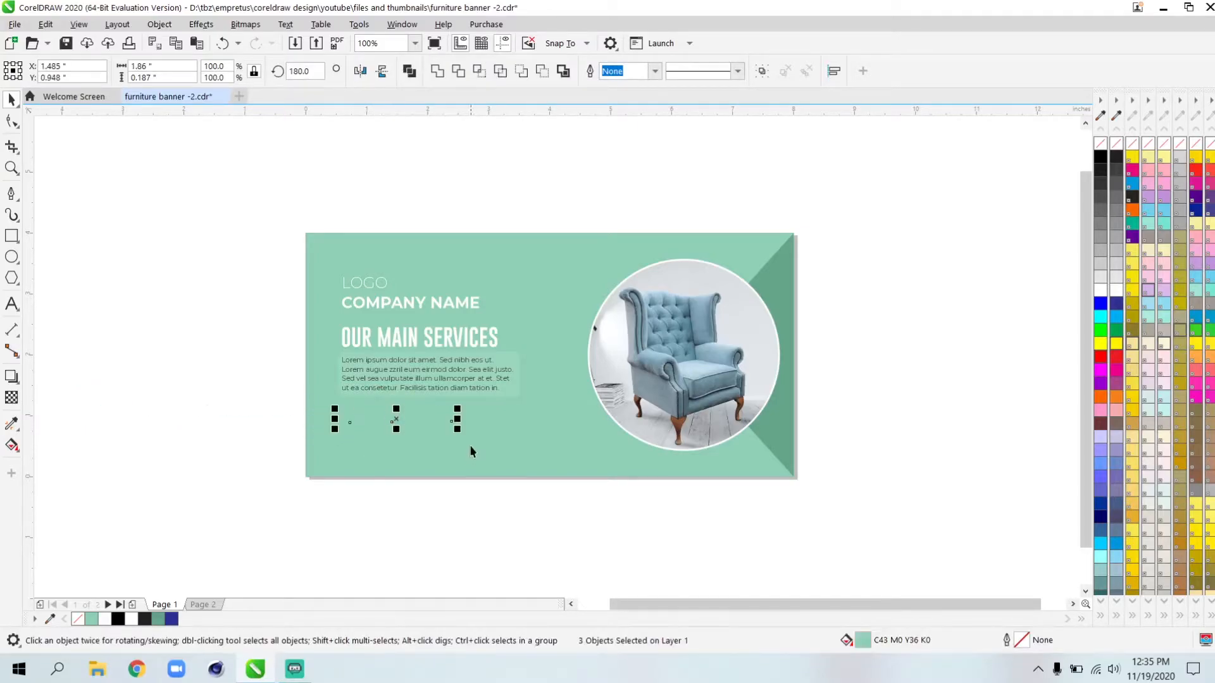
{"action": "key", "text": "shift+Page_Up"}
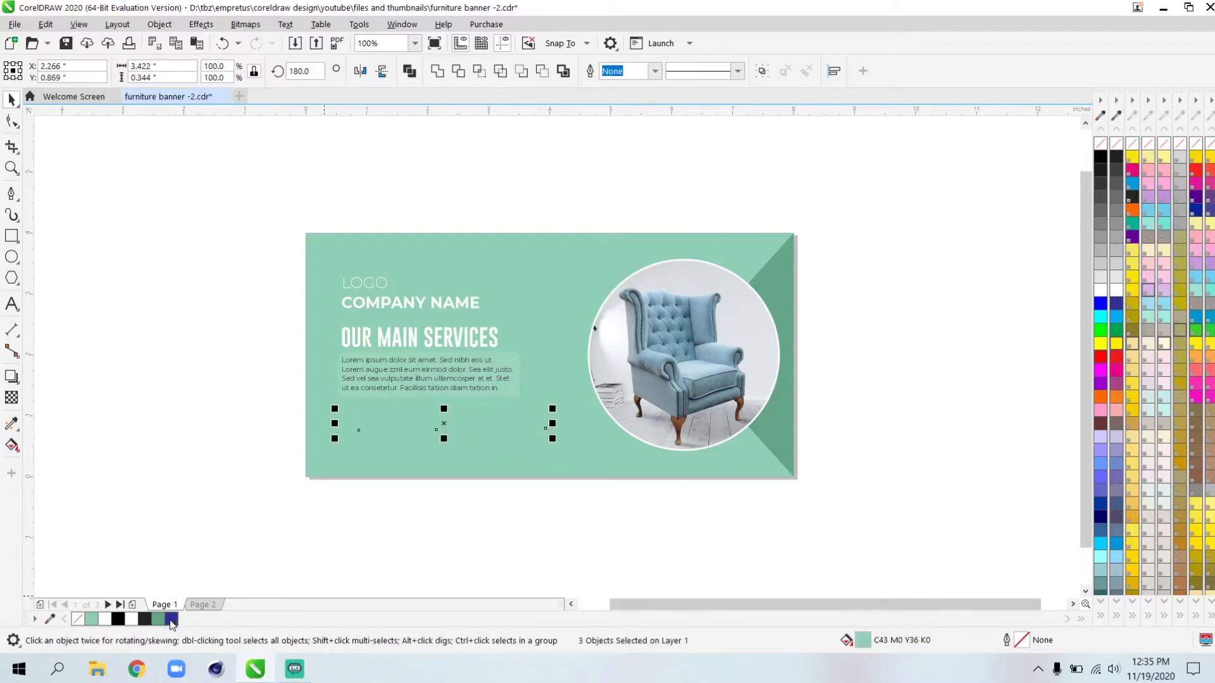
Recolour the cart, truck and scooter icons with the darker green C64 M18 Y55 K1.
{"action": "left_click", "coordinate": [158, 620]}
{"action": "left_click", "coordinate": [363, 556]}
{"action": "scroll", "coordinate": [359, 402], "scroll_direction": "up", "scroll_amount": 1}
{"action": "scroll", "coordinate": [360, 433], "scroll_direction": "left", "scroll_amount": 1}
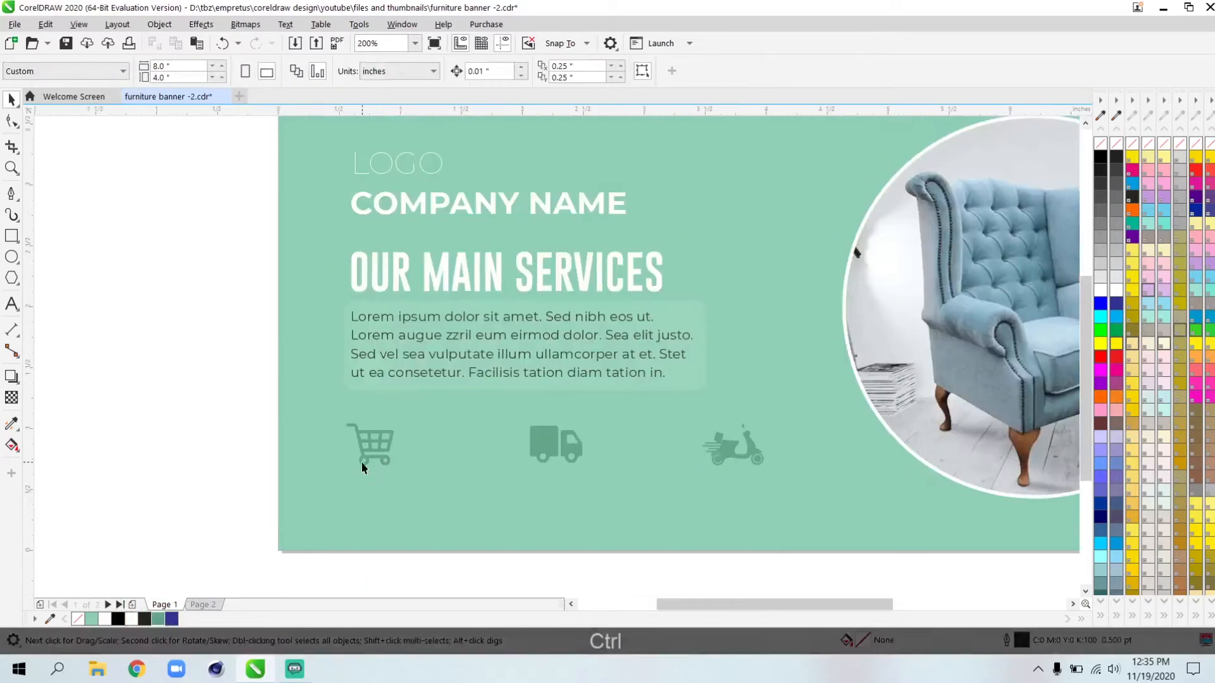
Draw a circle about 0.61 inches in diameter around the cart icon.
{"action": "left_click", "coordinate": [12, 257]}
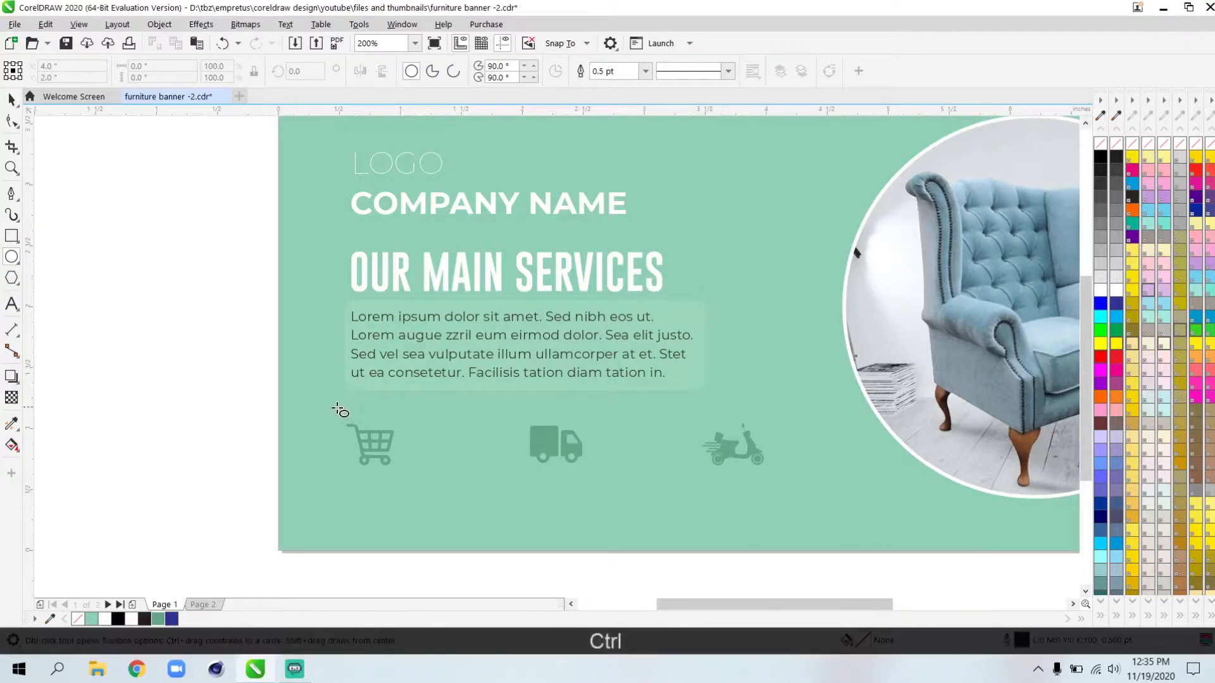
{"action": "left_click_drag", "start_coordinate": [336, 411], "coordinate": [415, 471]}
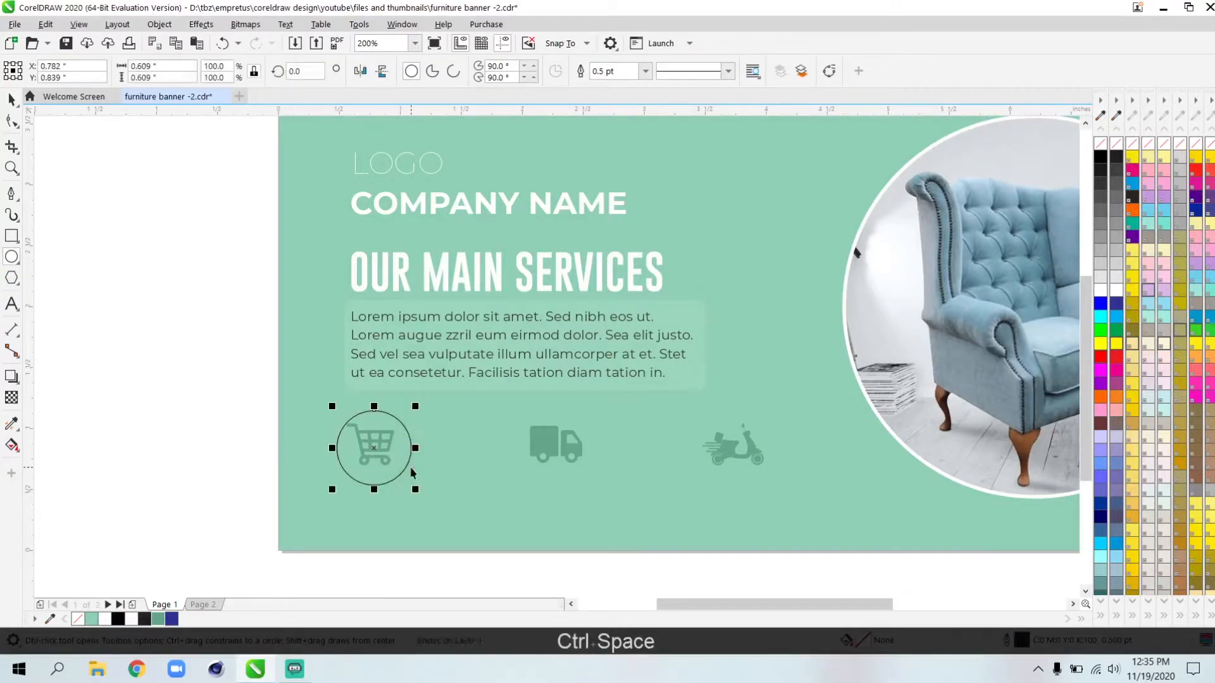
{"action": "key", "text": "ctrl+space"}
Centre the circle on the cart icon and stack it behind the icon but above the banner background.
{"action": "scroll", "coordinate": [412, 486], "scroll_direction": "up", "scroll_amount": 1}
{"action": "left_click", "coordinate": [352, 446], "text": "shift"}
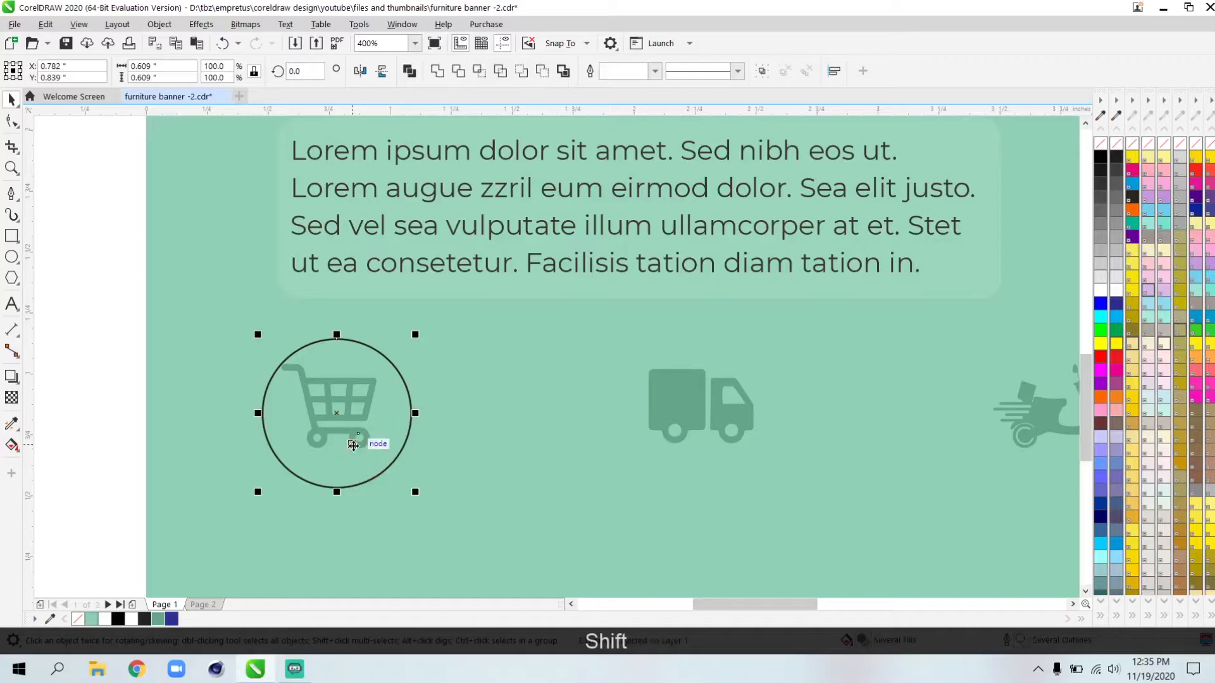
{"action": "key", "text": "c"}
{"action": "key", "text": "e"}
{"action": "left_click", "coordinate": [353, 446], "text": "shift"}
{"action": "key", "text": "ctrl+Page_Down"}
{"action": "key", "text": "shift+Page_Down"}
{"action": "key", "text": "ctrl+Page_Up"}
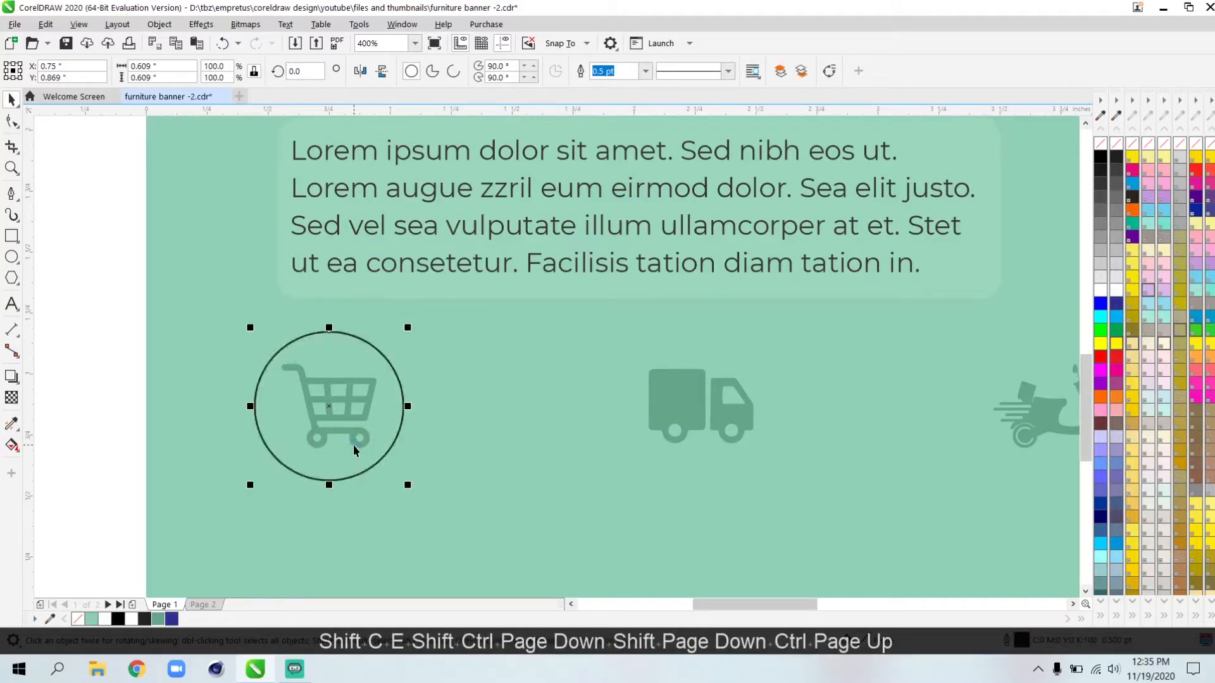
Fill the circle behind the cart icon white and remove its outline.
{"action": "left_click", "coordinate": [1147, 314]}
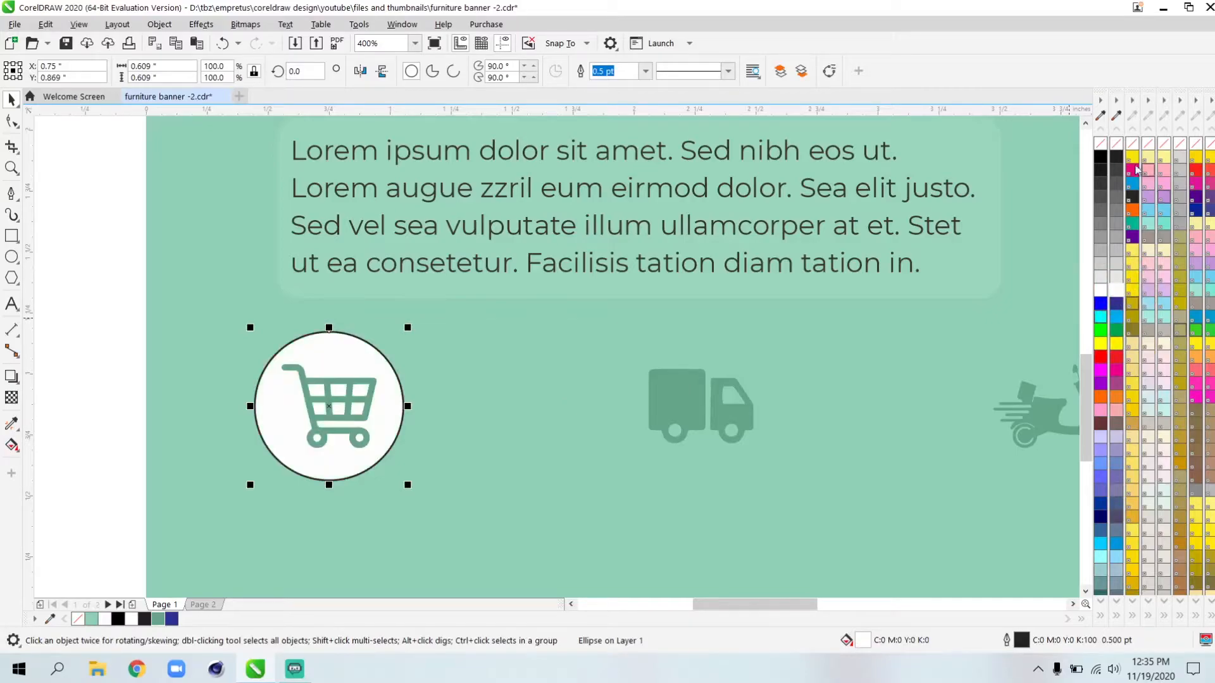
{"action": "right_click", "coordinate": [1100, 144]}
{"action": "left_click", "coordinate": [340, 417]}
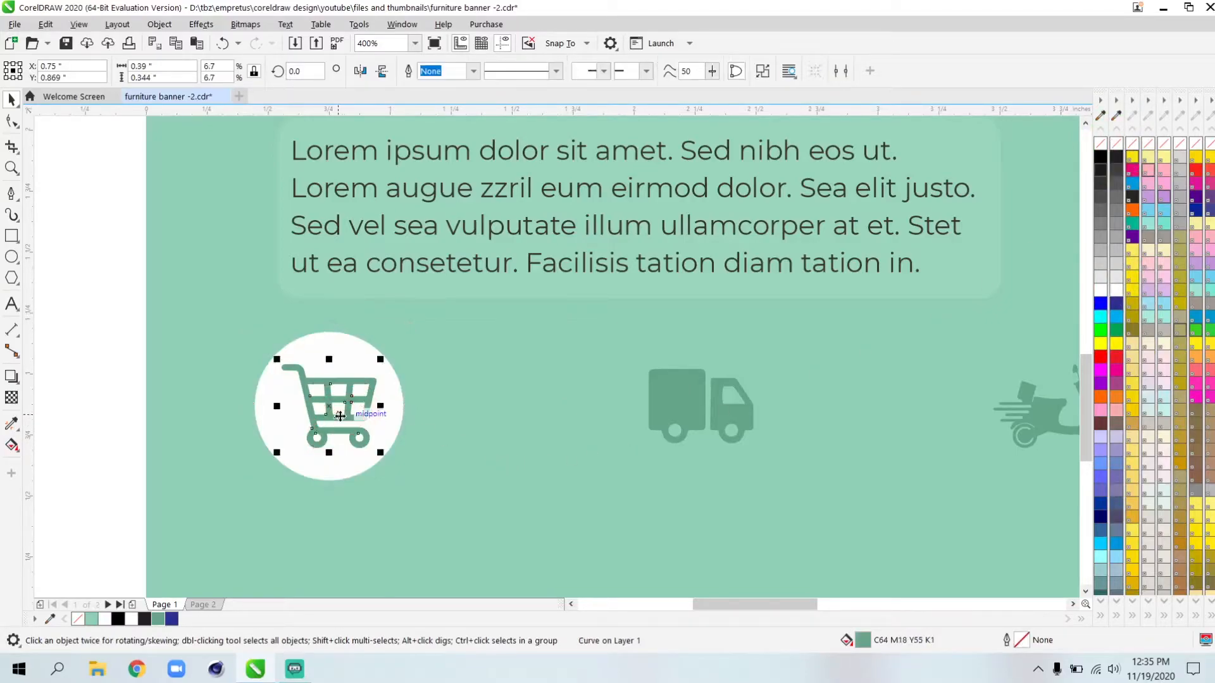
Duplicate the cart's white circle over the truck icon and repeat the copy over the scooter icon.
{"action": "scroll", "coordinate": [340, 416], "scroll_direction": "up", "scroll_amount": 1}
{"action": "left_click_drag", "start_coordinate": [336, 414], "coordinate": [520, 385]}
{"action": "scroll", "coordinate": [330, 417], "scroll_direction": "down", "scroll_amount": 1}
{"action": "left_click", "coordinate": [340, 352], "text": "shift"}
{"action": "scroll", "coordinate": [339, 352], "scroll_direction": "down", "scroll_amount": 1}
{"action": "key", "text": "ctrl+r"}
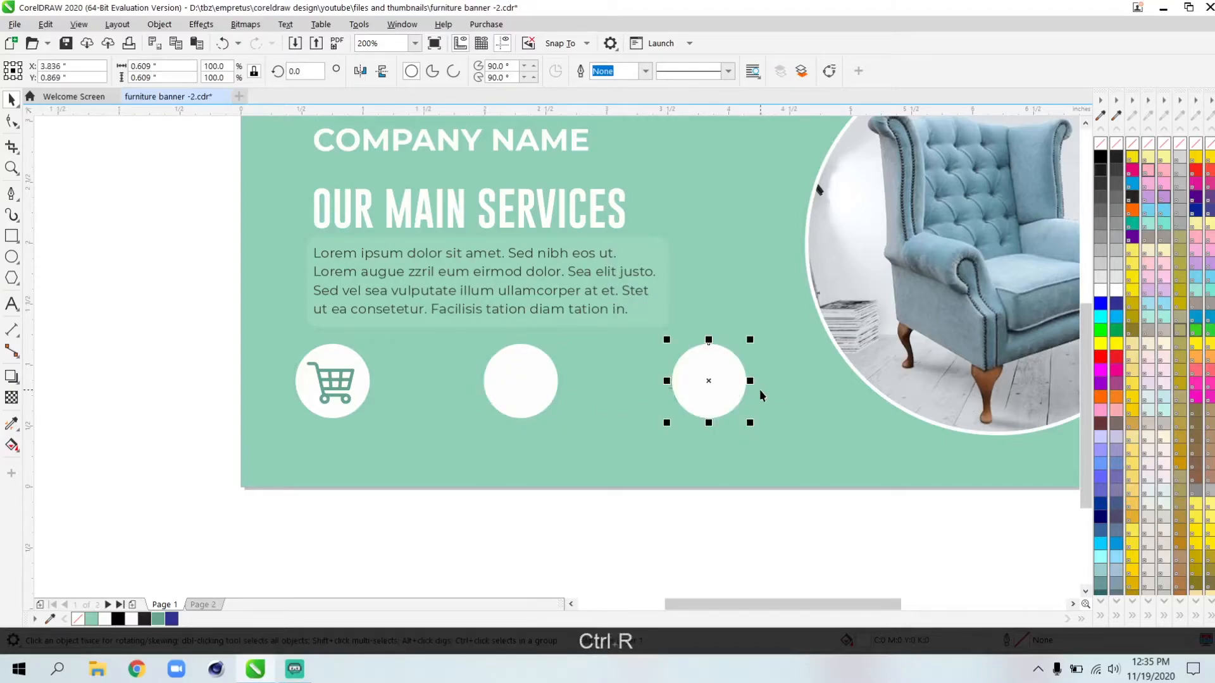
Stack the two copied white circles behind the truck and scooter icons, above the banner background.
{"action": "left_click", "coordinate": [500, 385], "text": "shift"}
{"action": "key", "text": "shift+Page_Down"}
{"action": "key", "text": "ctrl+Page_Up"}
Centre the scooter icon horizontally and vertically in its white circle.
{"action": "left_click", "coordinate": [697, 387]}
{"action": "left_click", "coordinate": [705, 408], "text": "shift"}
{"action": "key", "text": "c"}
{"action": "key", "text": "e"}
{"action": "left_click", "coordinate": [707, 408], "text": "shift"}
Scale down the scooter icon and repeat the reduction on the truck, to about 0.36 inches wide, and the cart.
{"action": "scroll", "coordinate": [735, 405], "scroll_direction": "up", "scroll_amount": 1}
{"action": "left_click", "coordinate": [733, 411], "text": "shift"}
{"action": "left_click", "coordinate": [286, 361]}
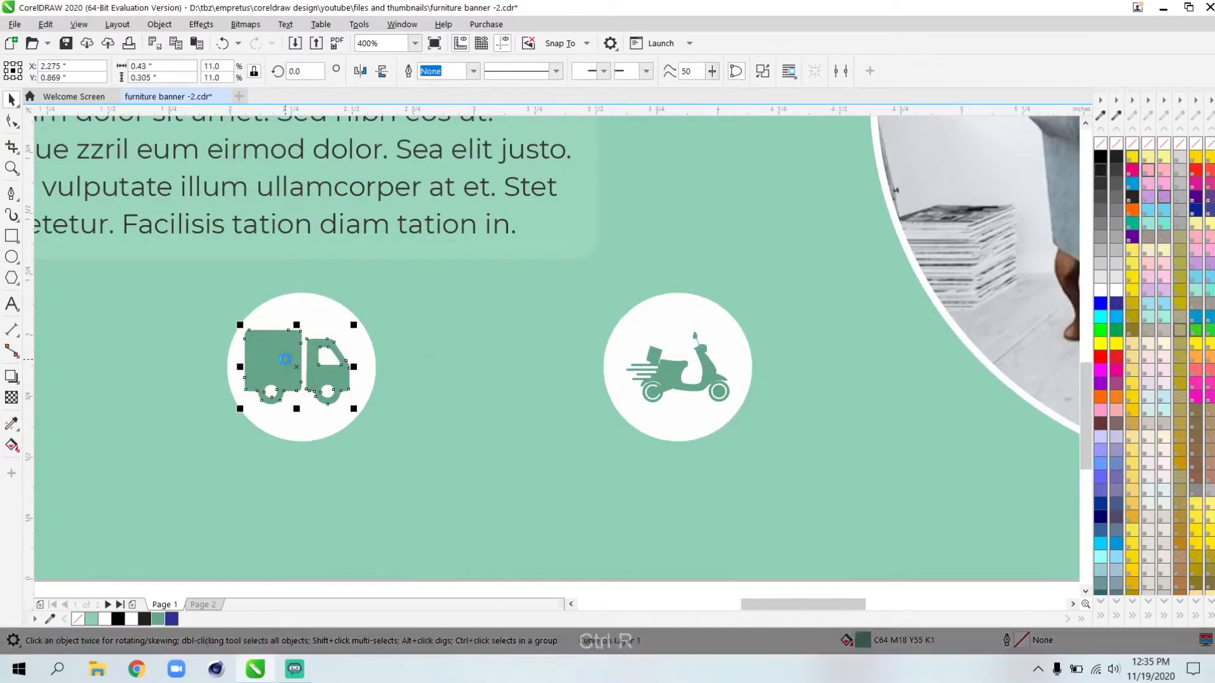
{"action": "scroll", "coordinate": [297, 370], "scroll_direction": "down", "scroll_amount": 1}
{"action": "scroll", "coordinate": [310, 377], "scroll_direction": "left", "scroll_amount": 2}
{"action": "scroll", "coordinate": [310, 378], "scroll_direction": "left", "scroll_amount": 1}
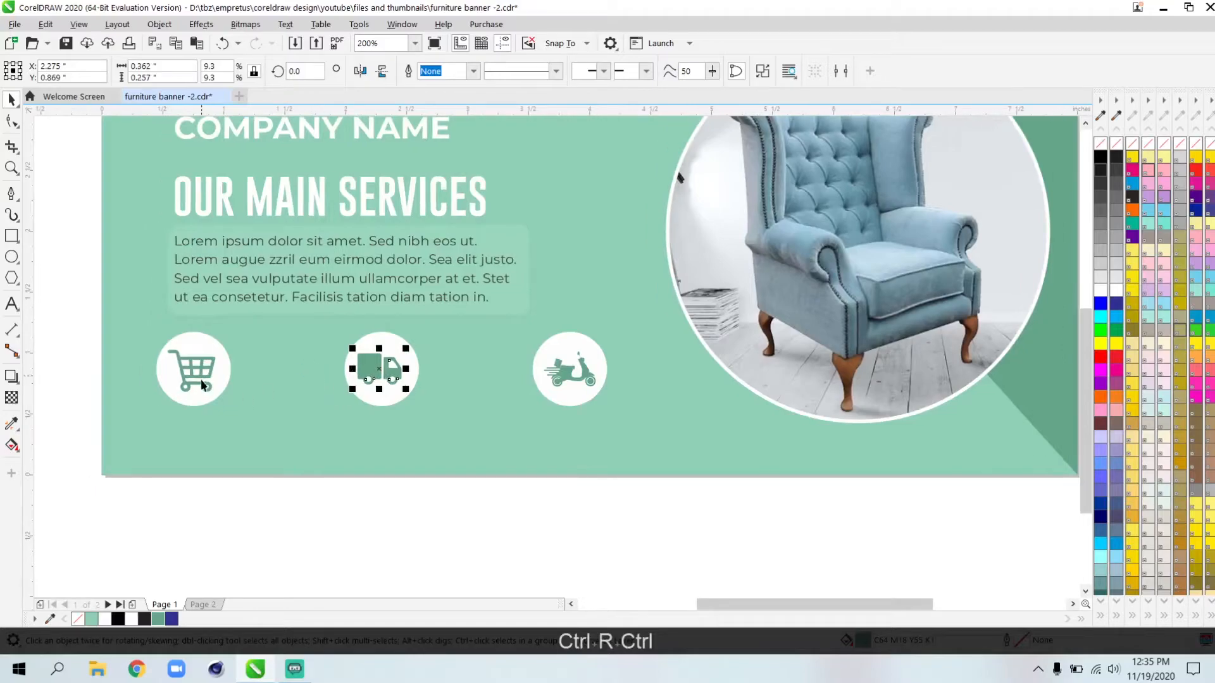
{"action": "left_click", "coordinate": [200, 377]}
{"action": "key", "text": "ctrl+r"}
Centre the truck and cart icons horizontally and vertically in their white circles.
{"action": "left_click", "coordinate": [380, 373]}
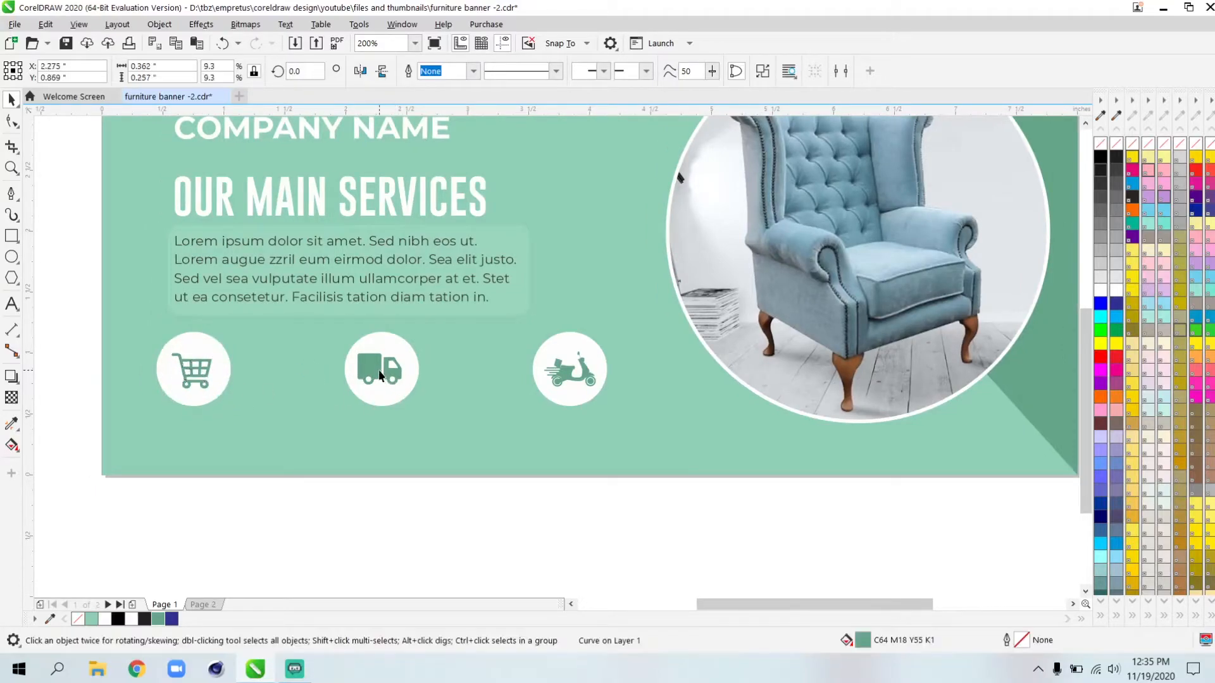
{"action": "left_click", "coordinate": [387, 392], "text": "shift"}
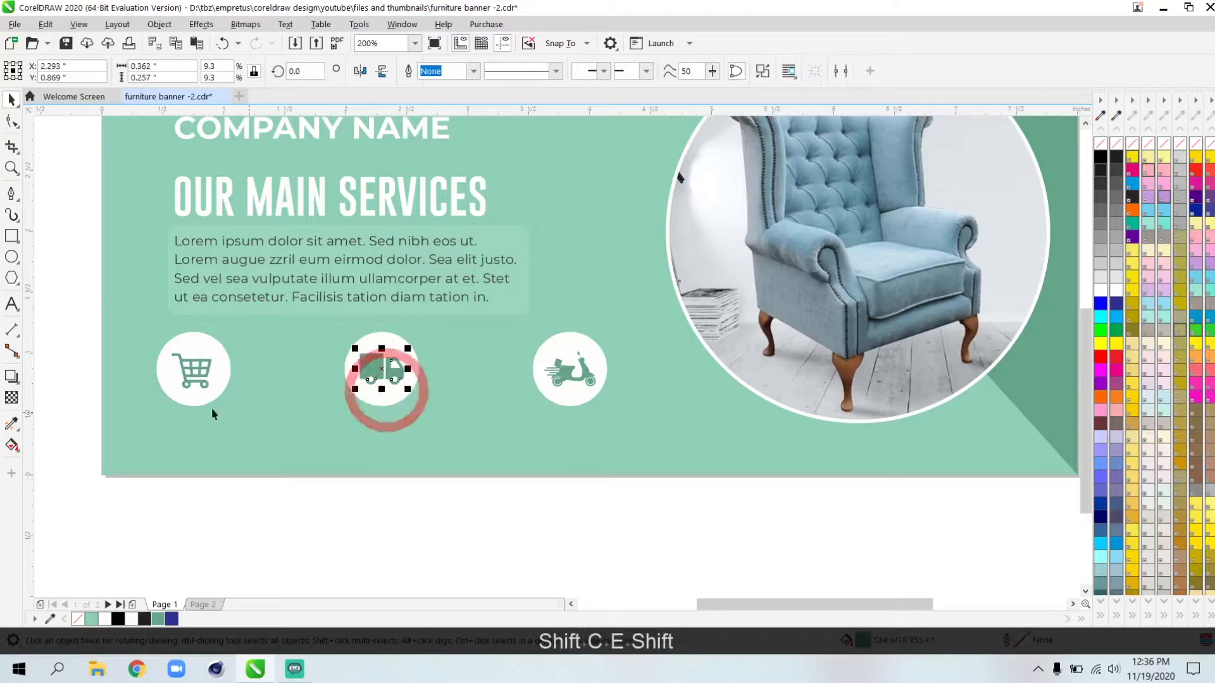
{"action": "left_click", "coordinate": [200, 396]}
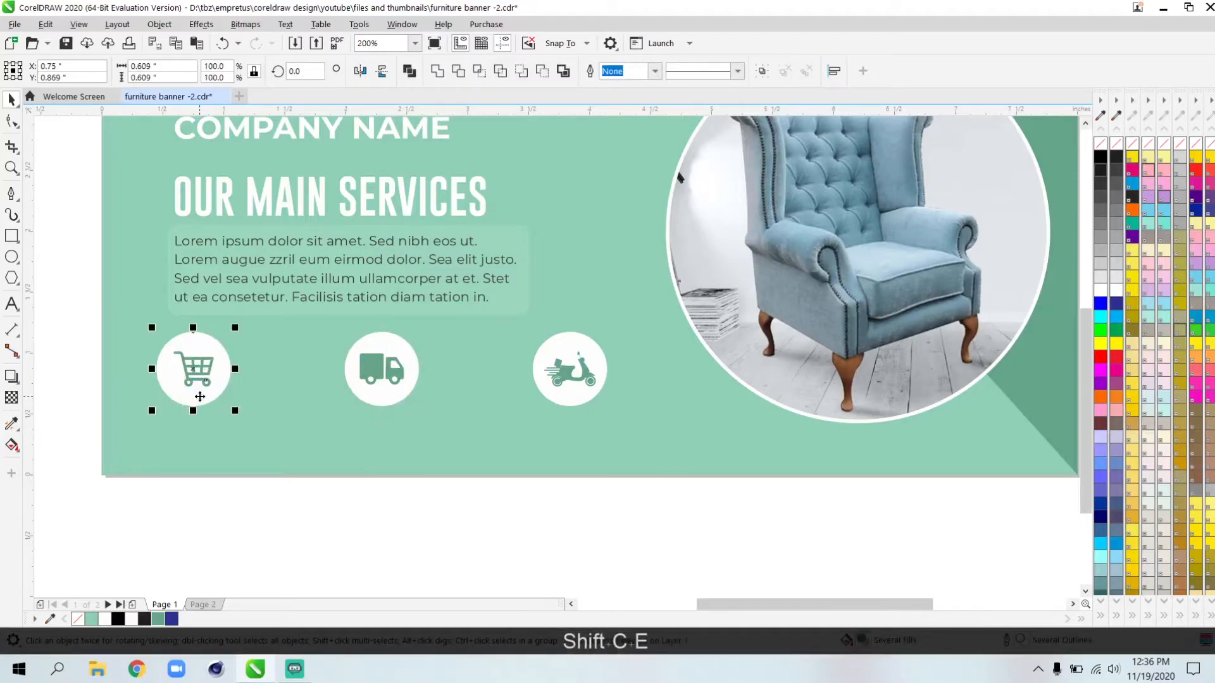
{"action": "left_click", "coordinate": [200, 396], "text": "shift"}
Group each of the cart, truck and scooter icons with its own white circle.
{"action": "scroll", "coordinate": [190, 370], "scroll_direction": "down", "scroll_amount": 1}
{"action": "left_click_drag", "start_coordinate": [145, 452], "coordinate": [221, 335]}
{"action": "key", "text": "ctrl+g"}
{"action": "left_click_drag", "start_coordinate": [252, 460], "coordinate": [327, 328]}
{"action": "key", "text": "ctrl+g"}
{"action": "left_click_drag", "start_coordinate": [329, 466], "coordinate": [427, 329]}
{"action": "key", "text": "ctrl+g"}
{"action": "scroll", "coordinate": [266, 366], "scroll_direction": "up", "scroll_amount": 1}
{"action": "left_click_drag", "start_coordinate": [313, 378], "coordinate": [282, 376]}
{"action": "key", "text": "ctrl+z"}
{"action": "scroll", "coordinate": [293, 374], "scroll_direction": "down", "scroll_amount": 1}
{"action": "left_click", "coordinate": [181, 363]}
{"action": "scroll", "coordinate": [218, 386], "scroll_direction": "left", "scroll_amount": 1}
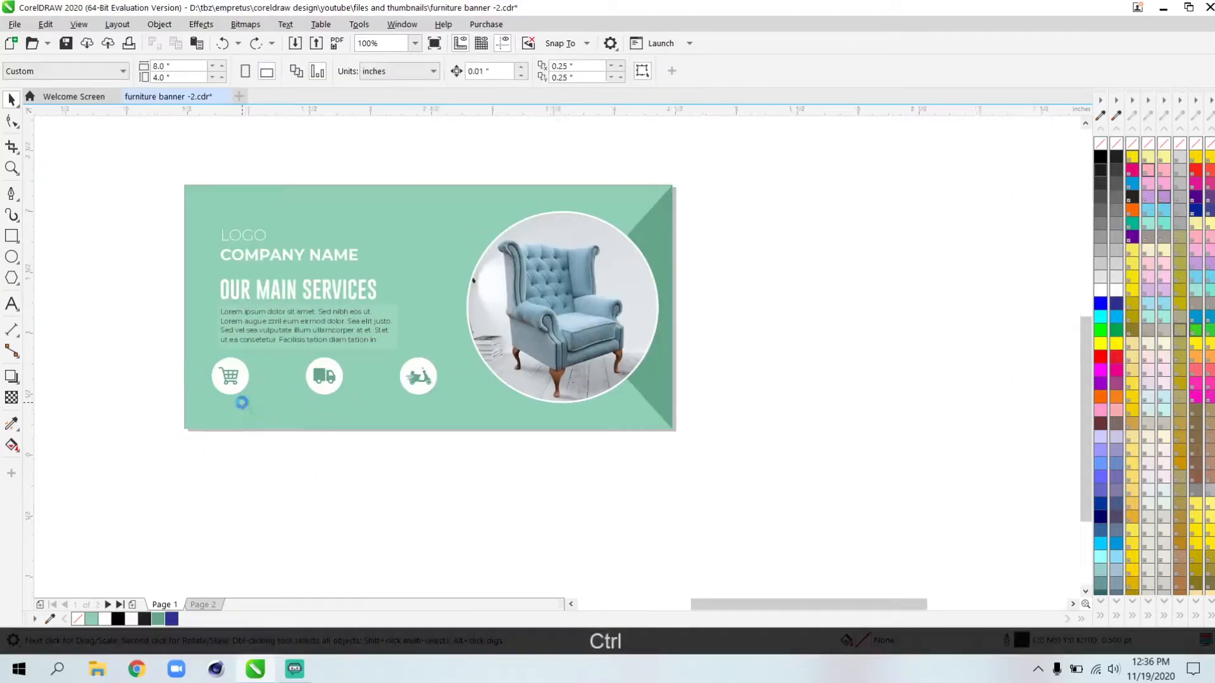
Distribute the cart, truck and scooter badges evenly along their row.
{"action": "scroll", "coordinate": [242, 404], "scroll_direction": "up", "scroll_amount": 1}
{"action": "left_click", "coordinate": [218, 349]}
{"action": "left_click", "coordinate": [405, 348], "text": "shift"}
{"action": "scroll", "coordinate": [574, 349], "scroll_direction": "down", "scroll_amount": 1}
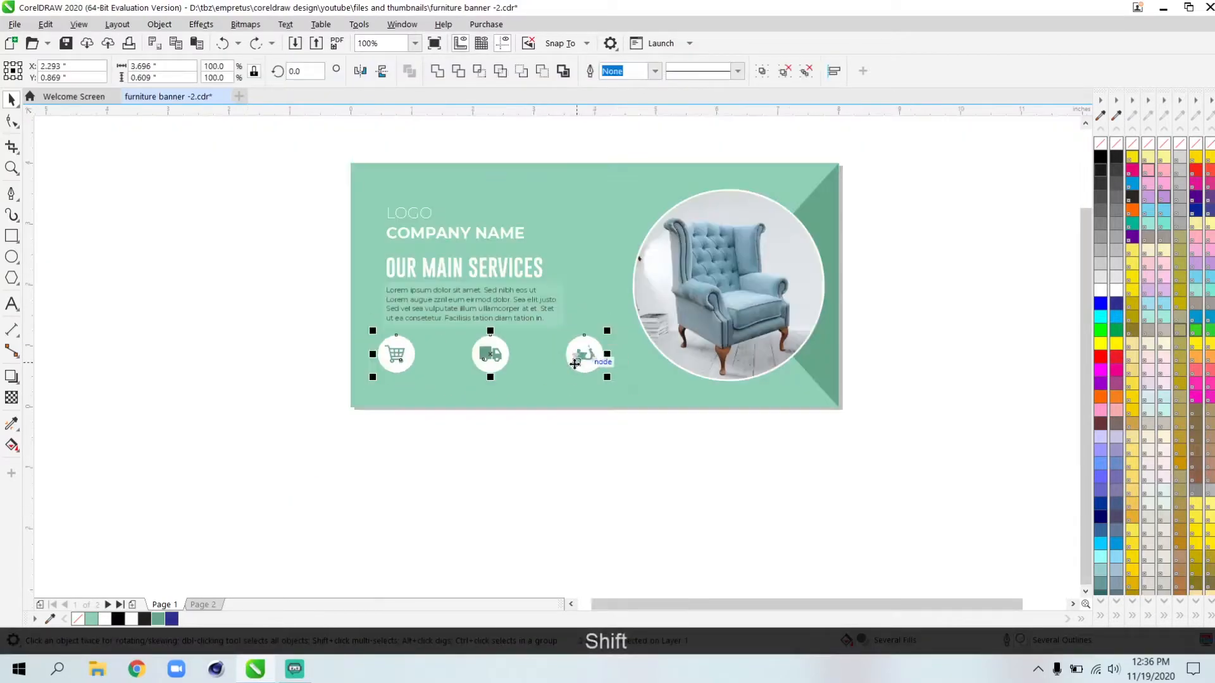
{"action": "key", "text": "shift+l"}
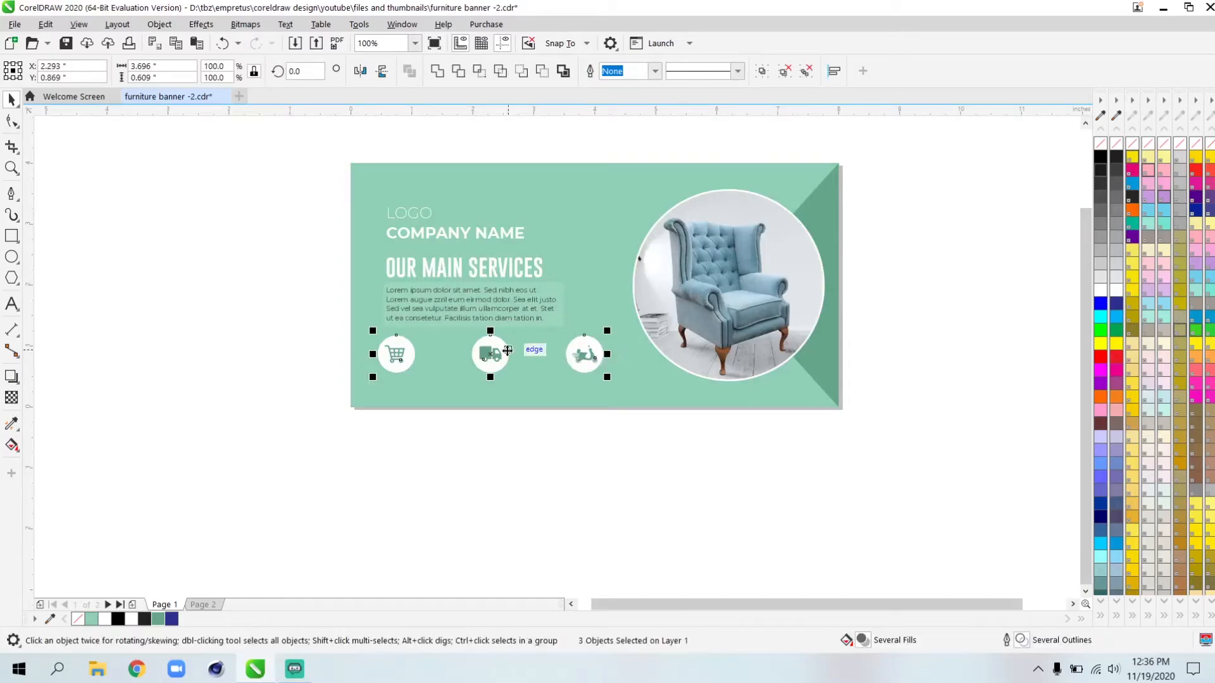
Add the artistic text label "LOREM IPSUM" beneath the cart badge.
{"action": "scroll", "coordinate": [385, 371], "scroll_direction": "up", "scroll_amount": 1}
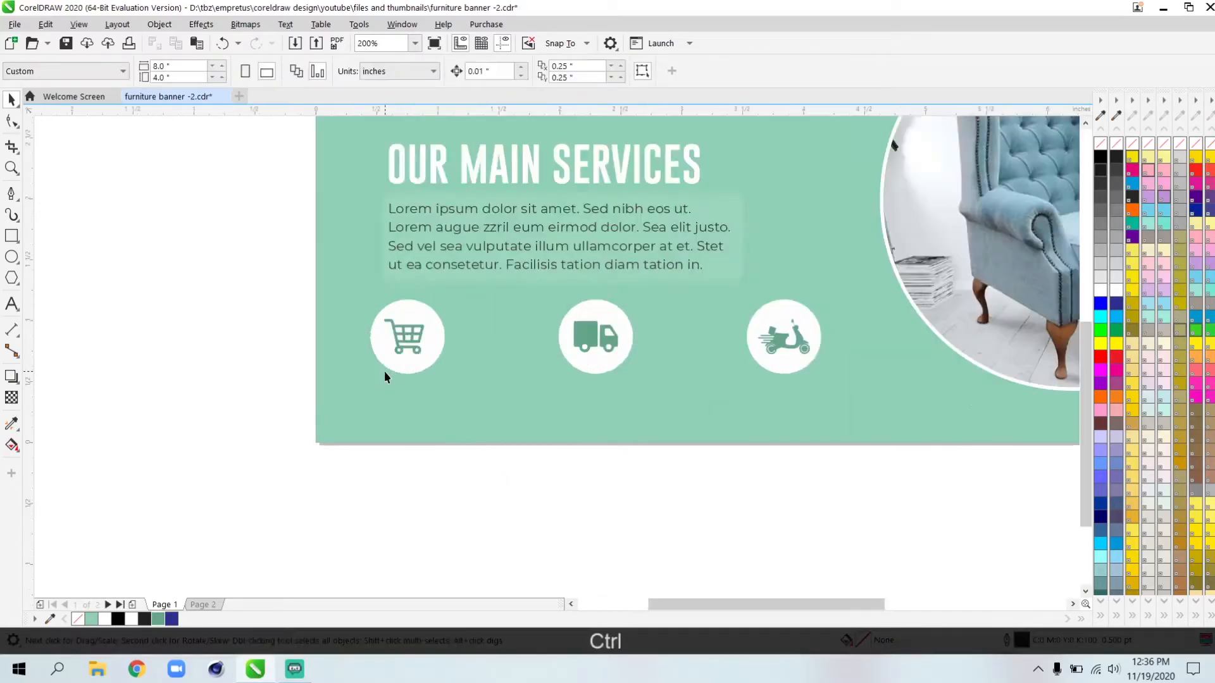
{"action": "left_click", "coordinate": [11, 303]}
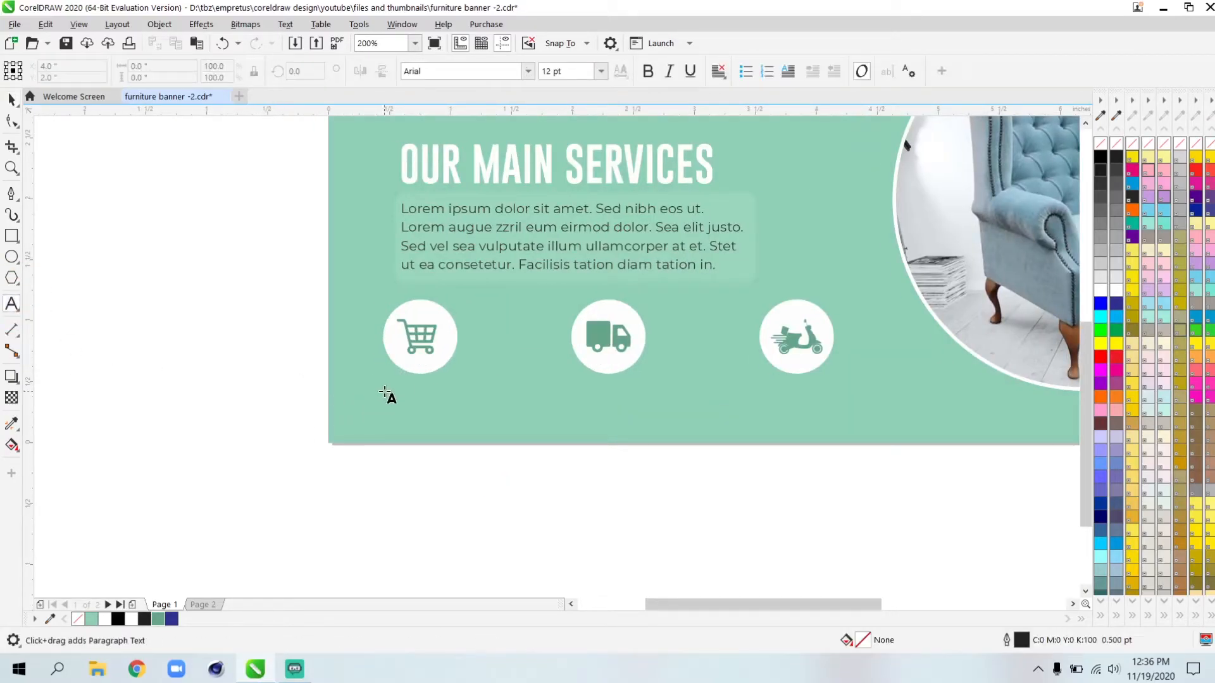
{"action": "scroll", "coordinate": [385, 392], "scroll_direction": "up", "scroll_amount": 1}
{"action": "type", "text": "LORM"}
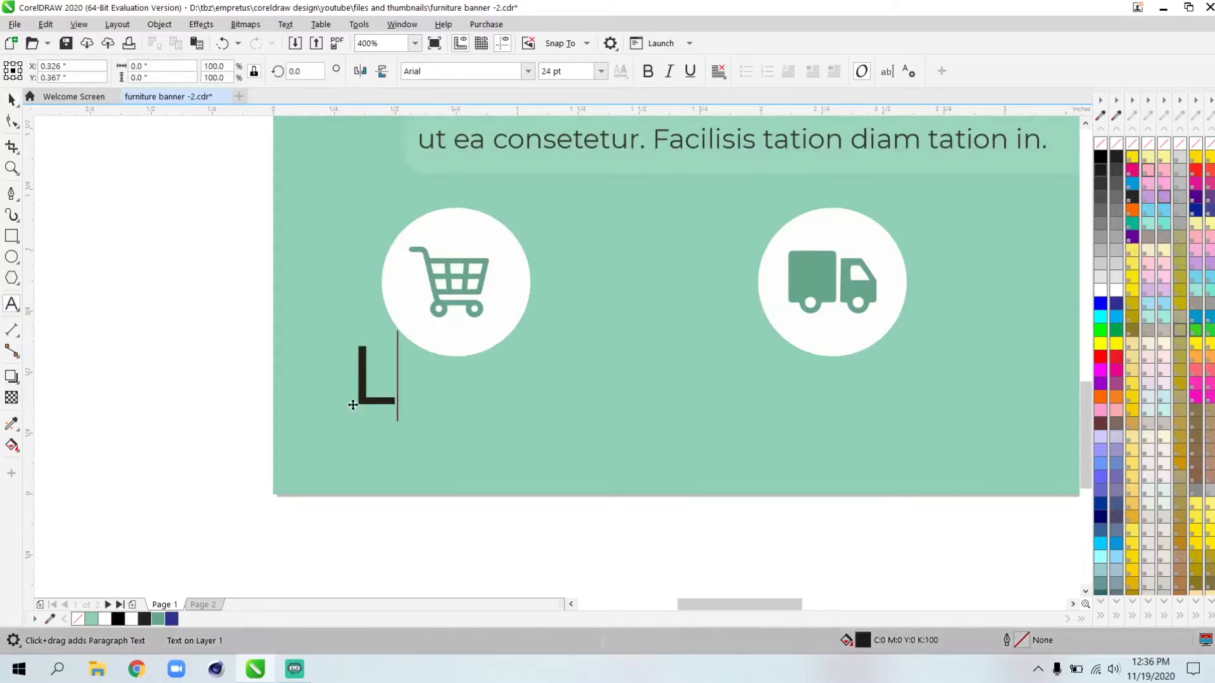
{"action": "key", "text": "BackSpace"}
{"action": "key", "text": "BackSpace"}
{"action": "type", "text": "EM"}
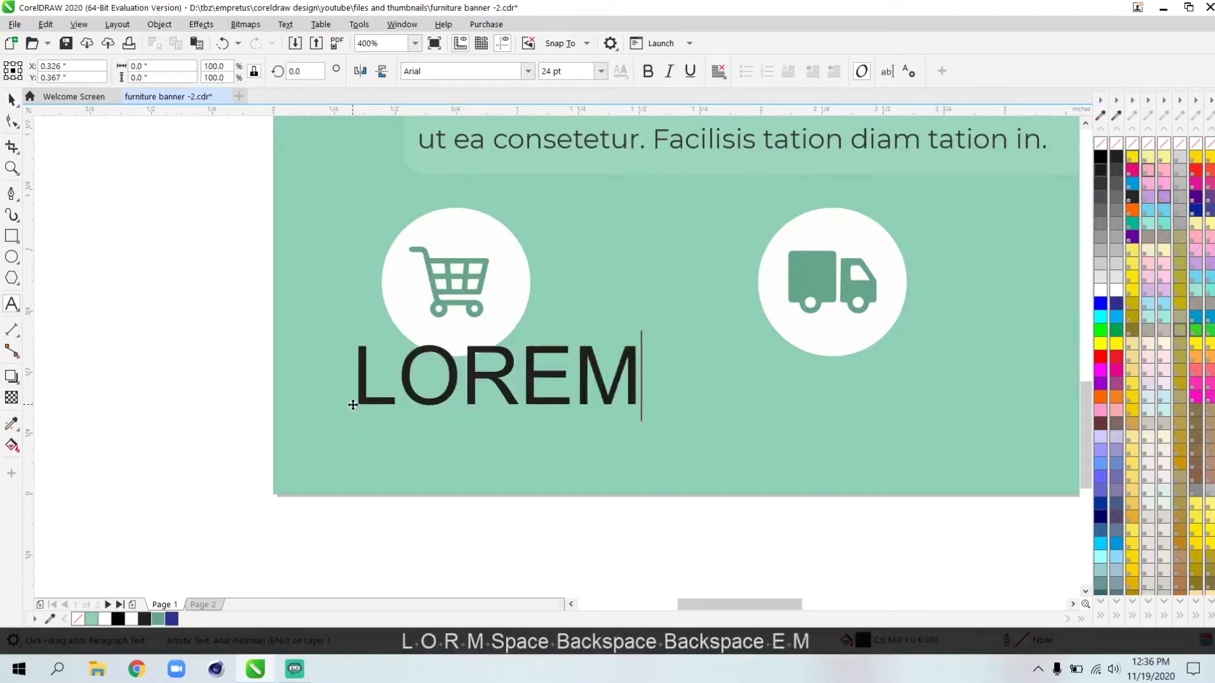
{"action": "type", "text": " IPSUM"}
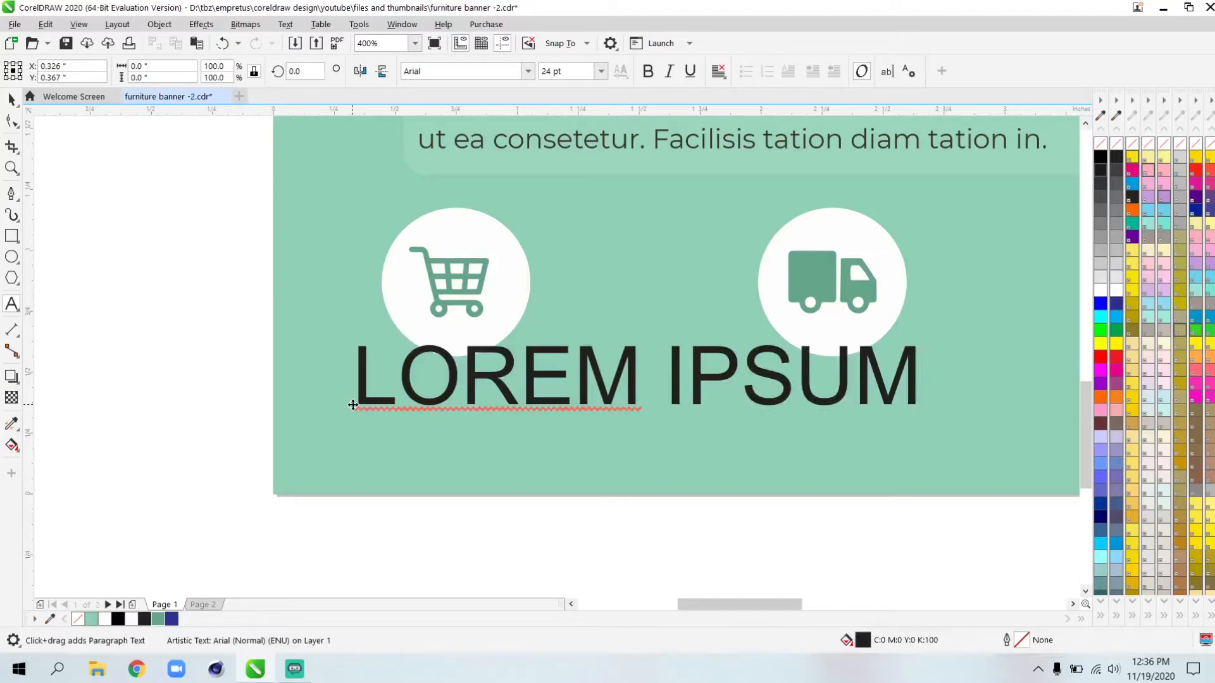
{"action": "key", "text": "BackSpace"}
{"action": "key", "text": "ctrl+space"}
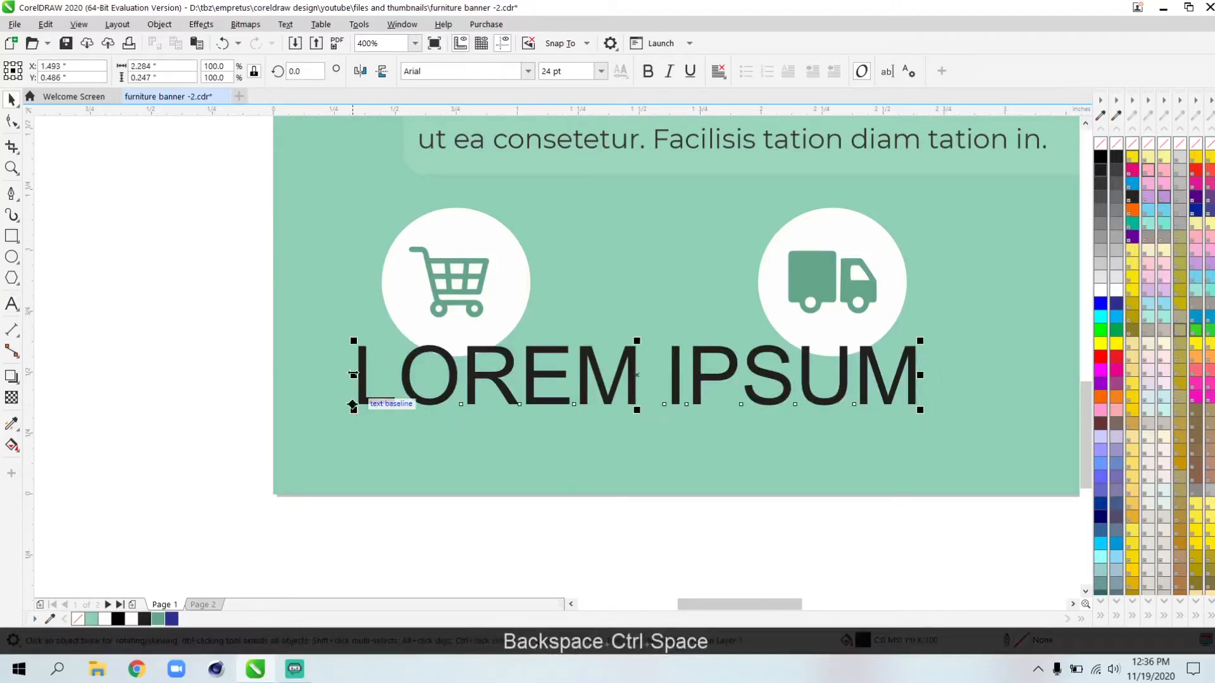
Format the LOREM IPSUM label in bold Montserrat at 12 pt.
{"action": "scroll", "coordinate": [353, 389], "scroll_direction": "down", "scroll_amount": 2}
{"action": "left_click", "coordinate": [440, 71]}
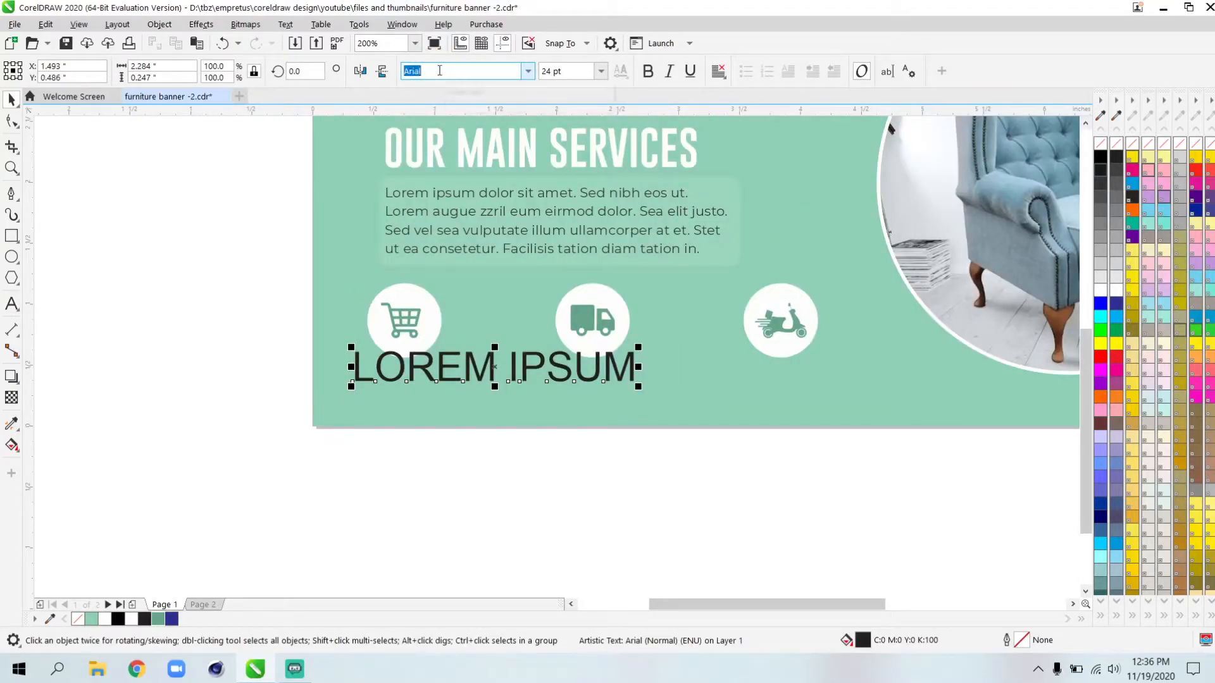
{"action": "type", "text": "montse"}
{"action": "key", "text": "Return"}
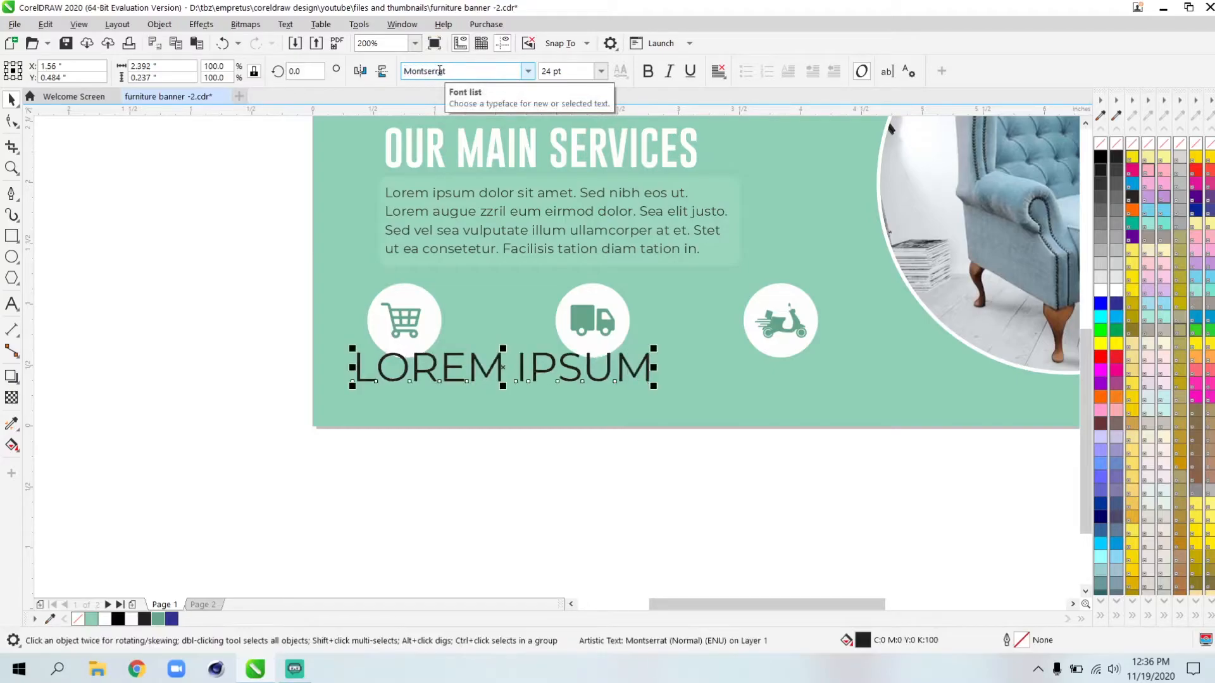
{"action": "key", "text": "ctrl+b"}
{"action": "type", "text": "12"}
{"action": "key", "text": "Return"}
Reduce the LOREM IPSUM label to 10 pt and centre it horizontally under the cart badge.
{"action": "scroll", "coordinate": [408, 342], "scroll_direction": "up", "scroll_amount": 2}
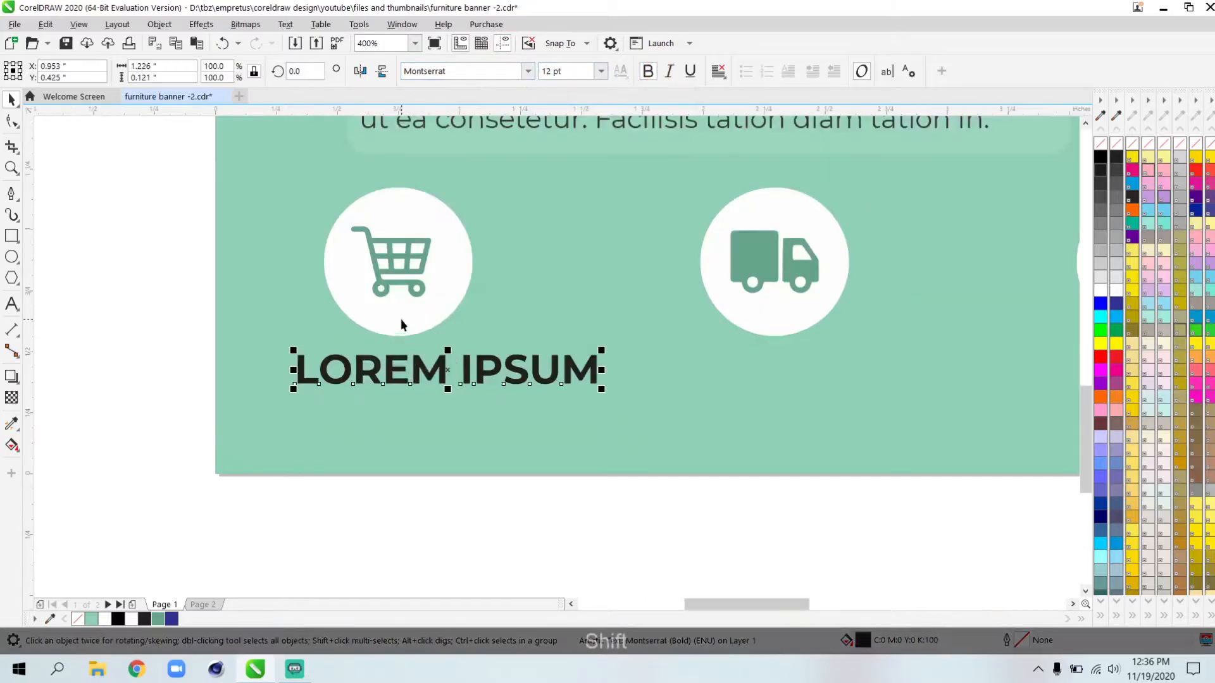
{"action": "left_click", "coordinate": [401, 325], "text": "shift"}
{"action": "key", "text": "c"}
{"action": "left_click", "coordinate": [398, 314], "text": "shift"}
{"action": "left_click_drag", "start_coordinate": [566, 70], "coordinate": [549, 71]}
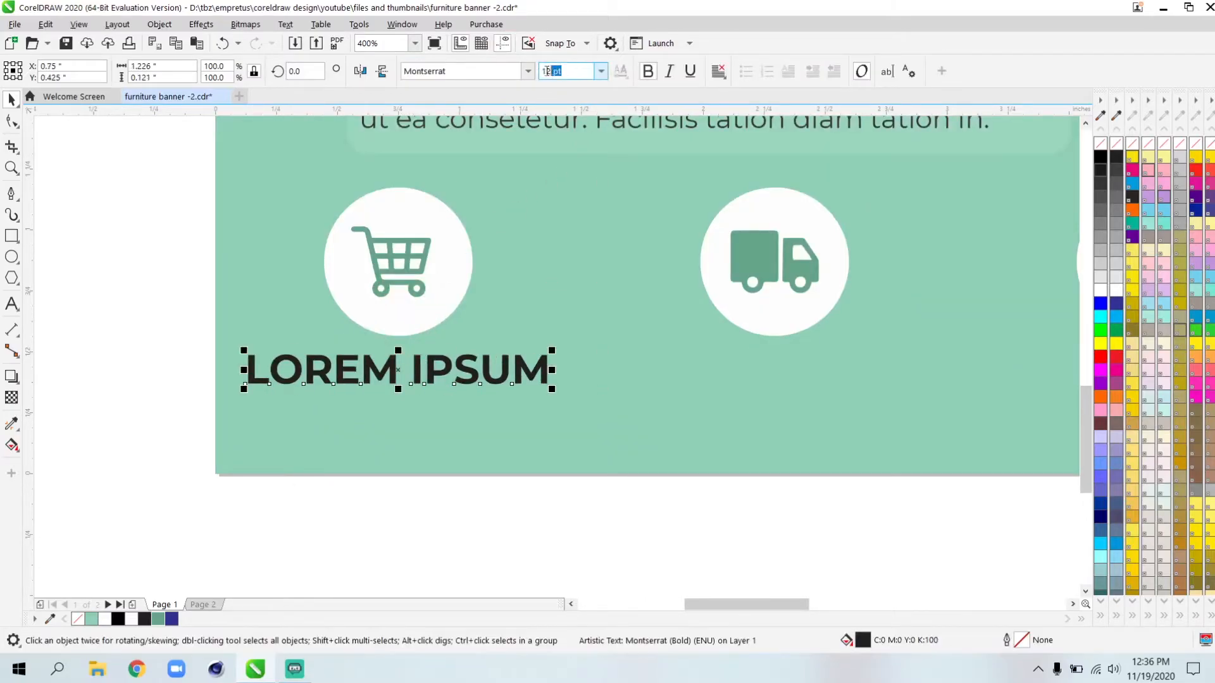
{"action": "type", "text": "10"}
{"action": "key", "text": "Return"}
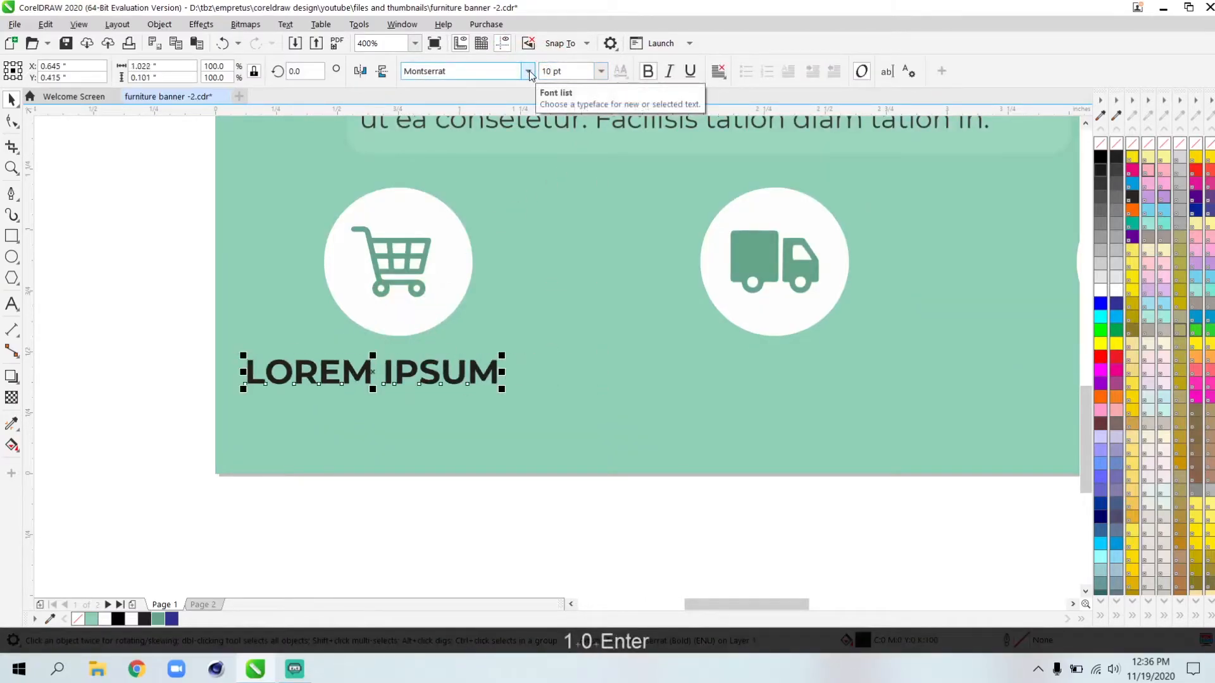
{"action": "left_click", "coordinate": [398, 304], "text": "shift"}
{"action": "key", "text": "c"}
{"action": "left_click", "coordinate": [394, 293], "text": "shift"}
Colour the LOREM IPSUM label white and move it straight up, closer to the cart badge.
{"action": "left_click", "coordinate": [203, 342]}
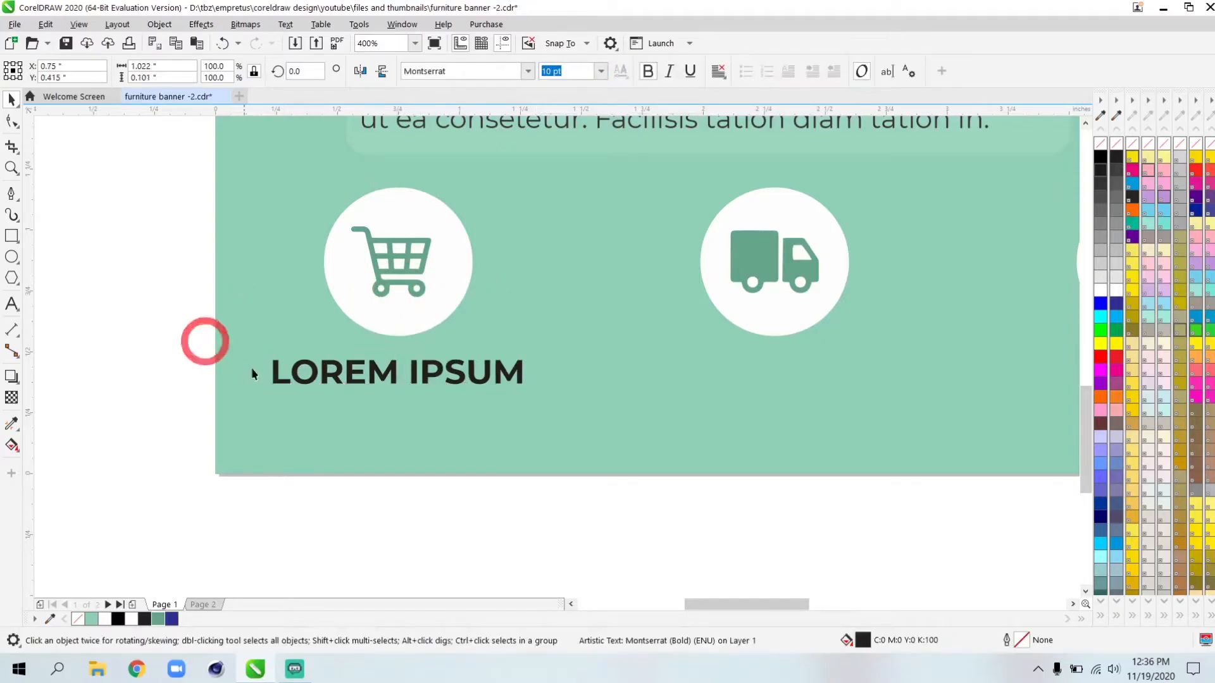
{"action": "left_click", "coordinate": [296, 385]}
{"action": "left_click", "coordinate": [1114, 291]}
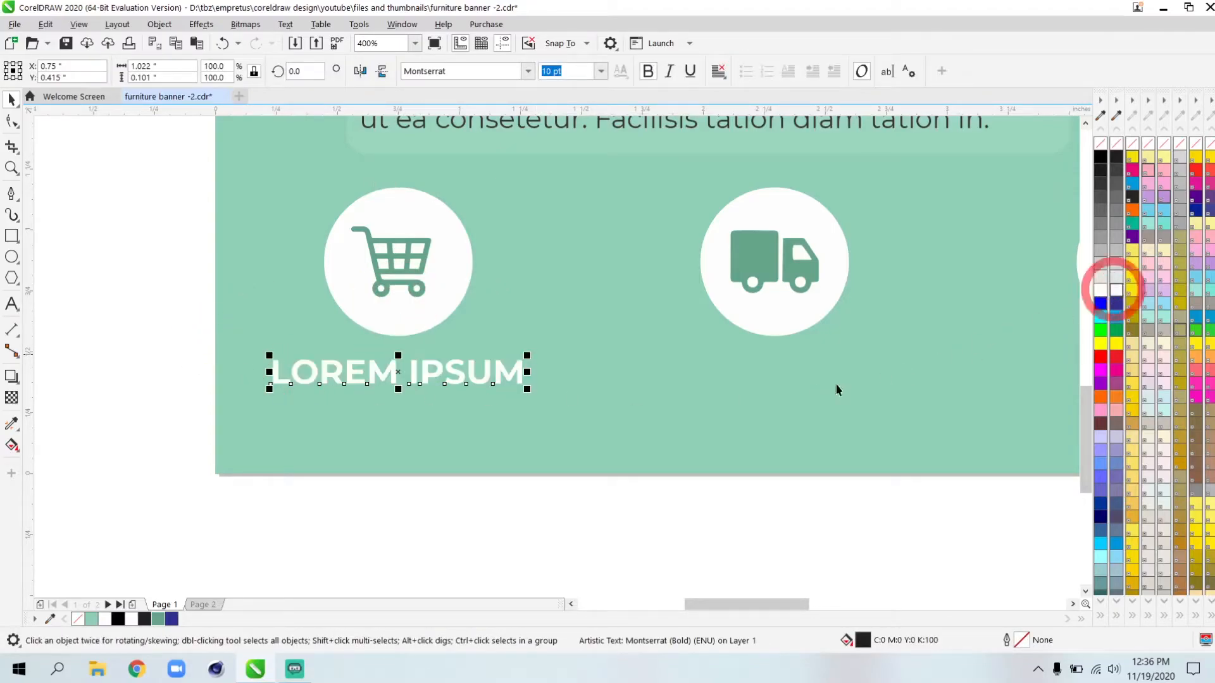
{"action": "left_click_drag", "start_coordinate": [404, 374], "coordinate": [401, 362]}
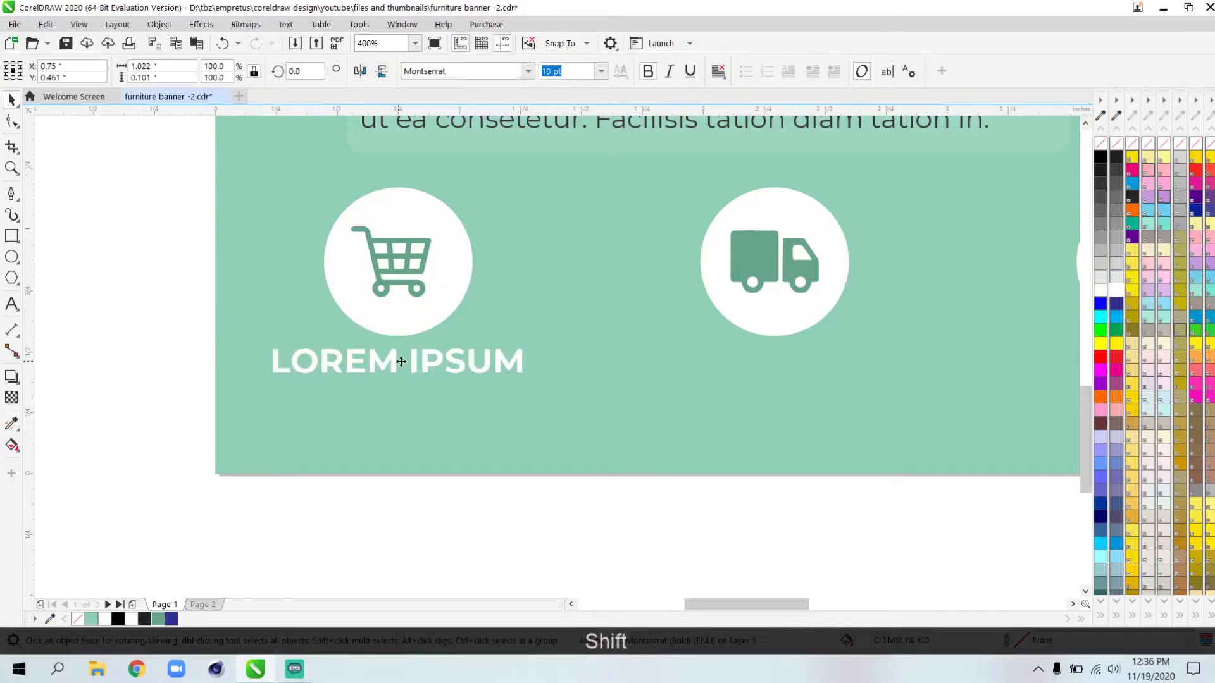
{"action": "left_click", "coordinate": [411, 541]}
Draw a paragraph text frame about 2.06 by 0.70 inches below the cart's label and set its font size to 7 pt.
{"action": "left_click", "coordinate": [11, 304]}
{"action": "scroll", "coordinate": [548, 428], "scroll_direction": "left", "scroll_amount": 1}
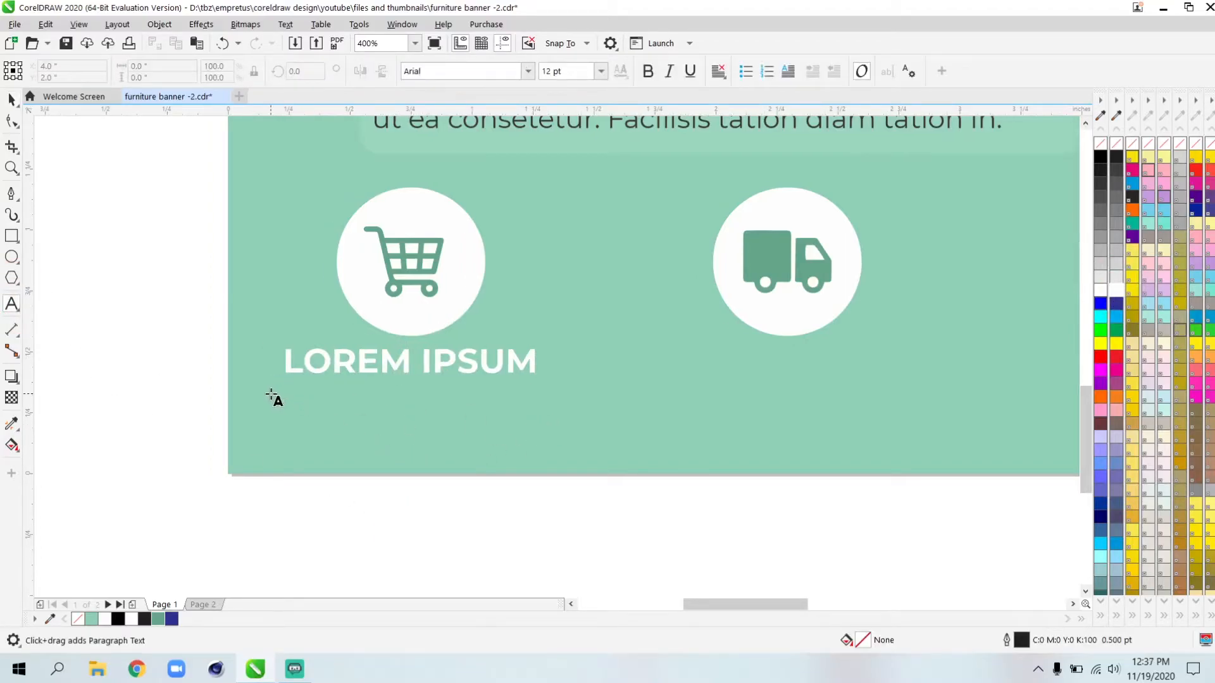
{"action": "left_click_drag", "start_coordinate": [266, 392], "coordinate": [575, 448]}
{"action": "key", "text": "ctrl+space"}
{"action": "key", "text": "ctrl+space"}
{"action": "left_click_drag", "start_coordinate": [702, 536], "coordinate": [790, 563]}
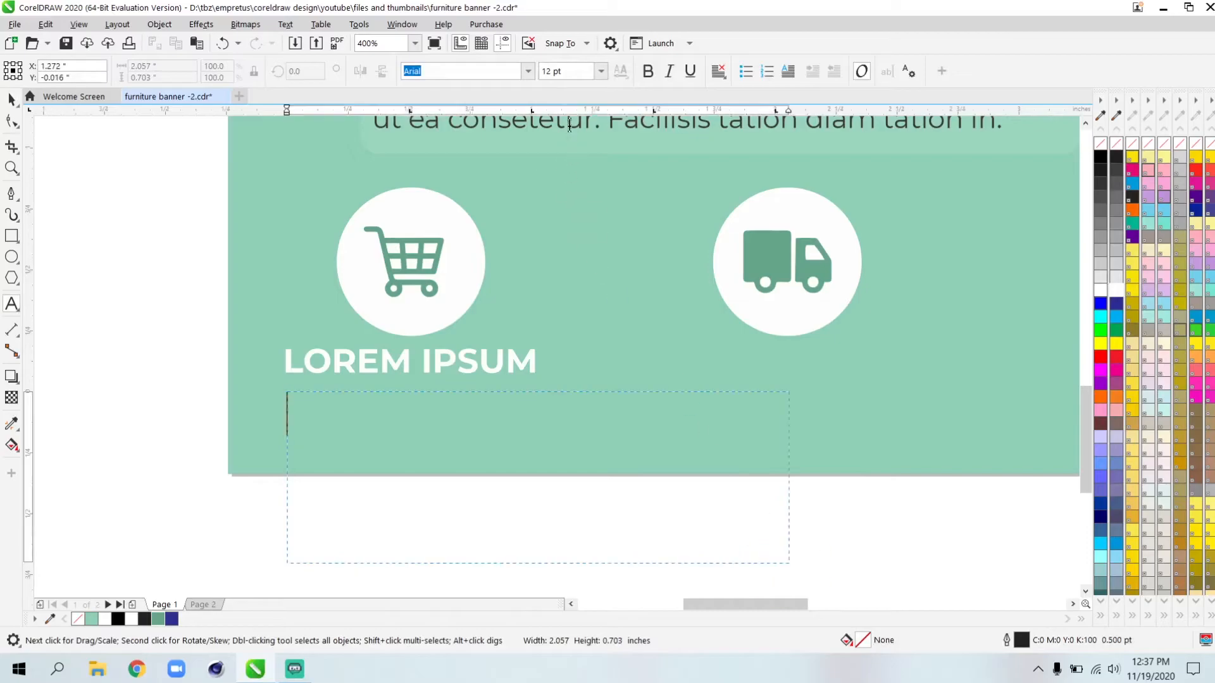
{"action": "type", "text": "7"}
{"action": "key", "text": "Return"}
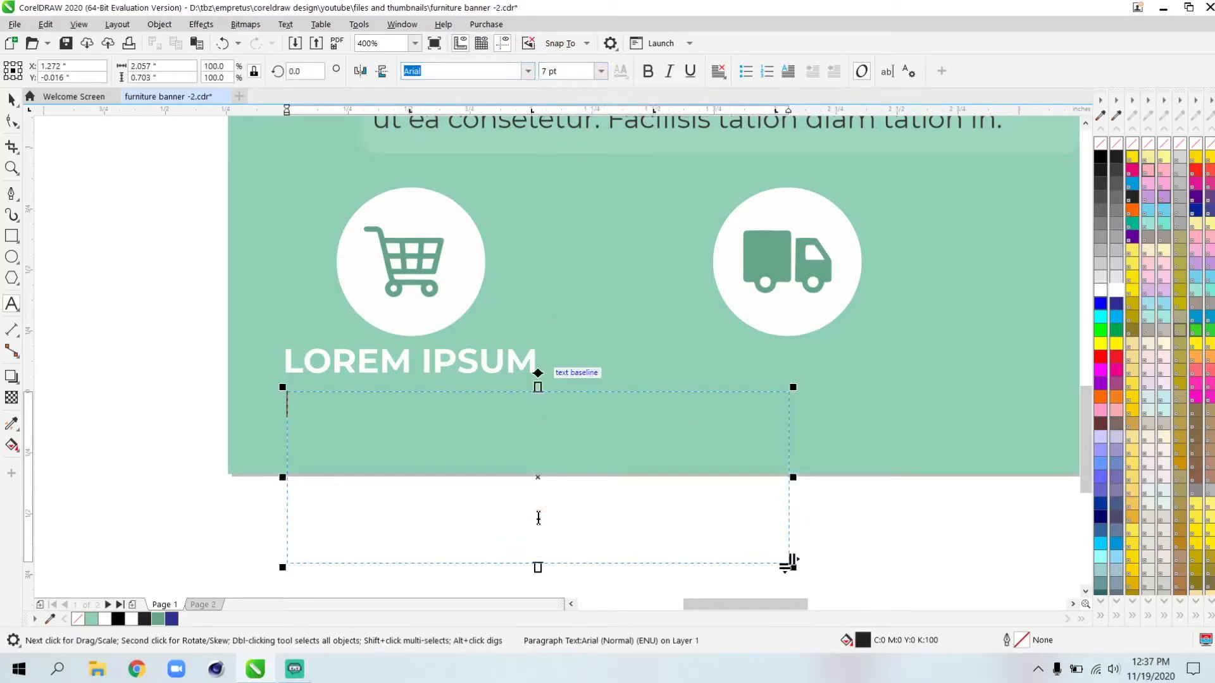
Shrink the text frame to about 1.04 by 0.34 inches, roughly matching the label's width.
{"action": "left_click_drag", "start_coordinate": [538, 567], "coordinate": [539, 449]}
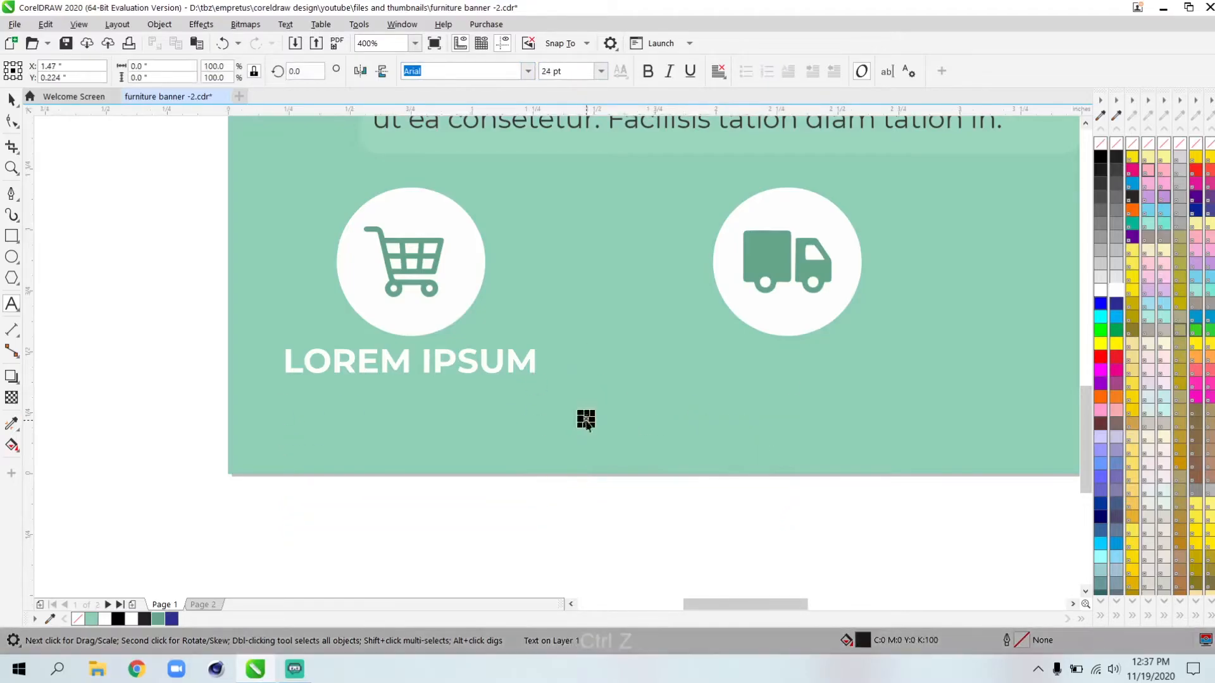
{"action": "key", "text": "ctrl+z"}
{"action": "left_click_drag", "start_coordinate": [538, 567], "coordinate": [537, 477]}
{"action": "left_click_drag", "start_coordinate": [795, 432], "coordinate": [544, 432]}
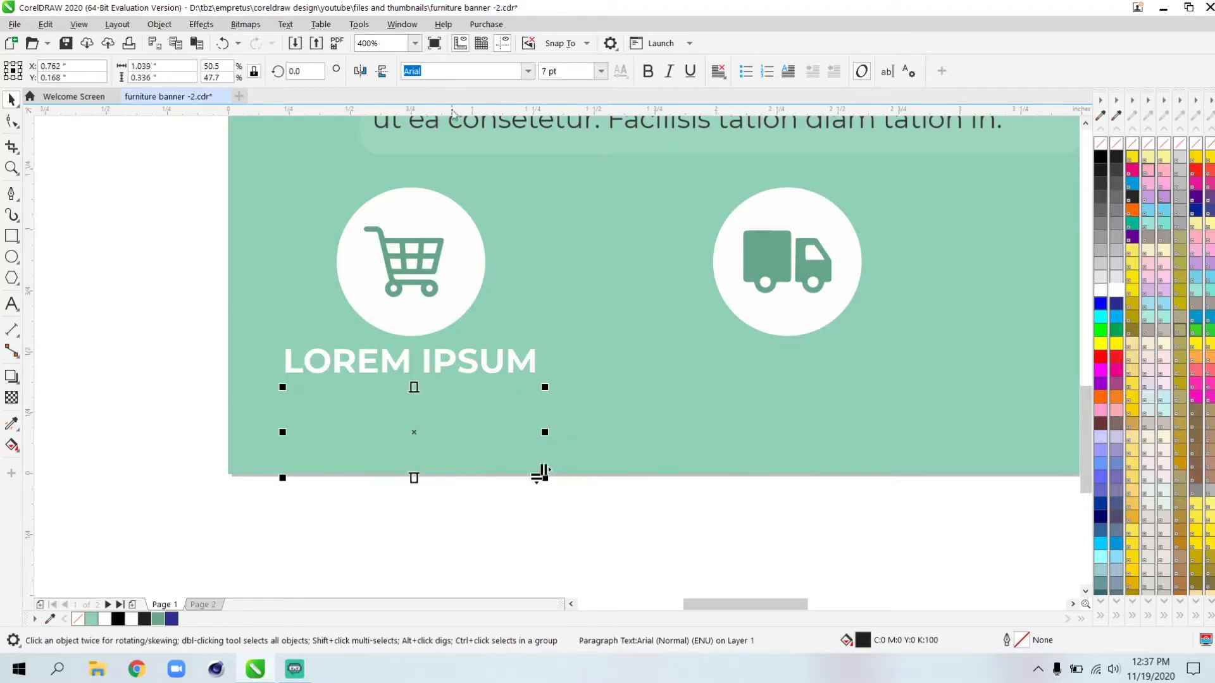
Set the frame's font to Calibri, insert placeholder text and shorten the frame to two lines, about 0.245 inches high.
{"action": "type", "text": "cal"}
{"action": "key", "text": "Return"}
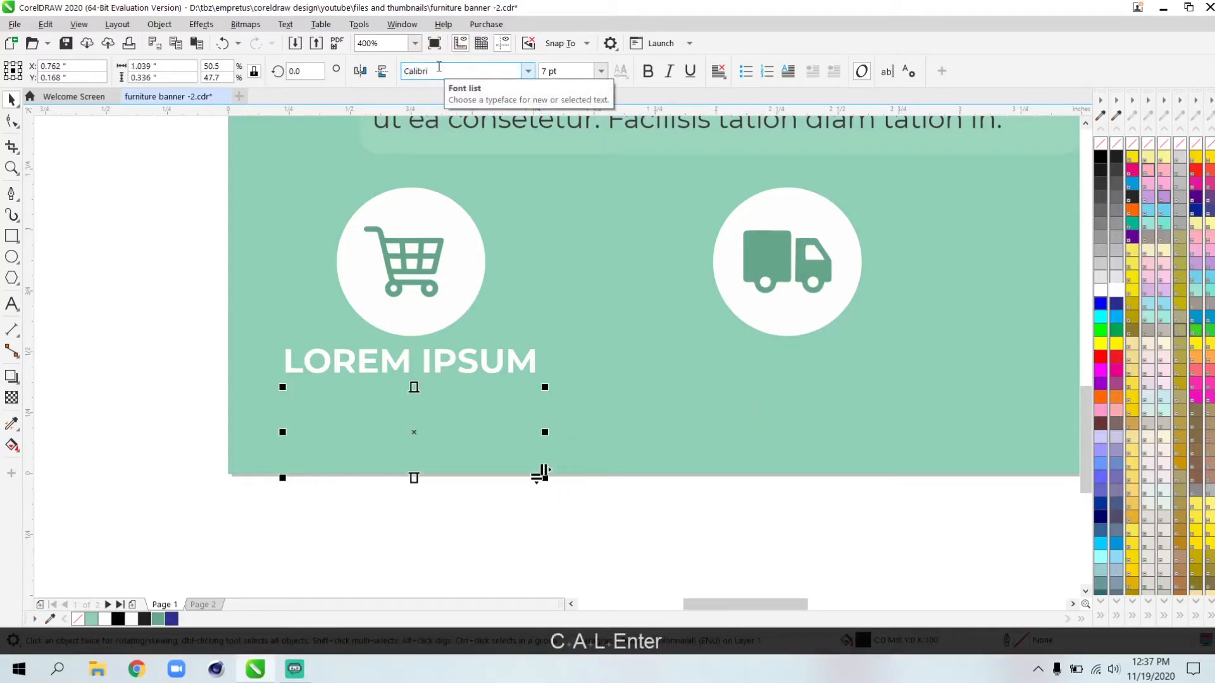
{"action": "left_click", "coordinate": [286, 24]}
{"action": "mouse_move", "coordinate": [447, 212]}
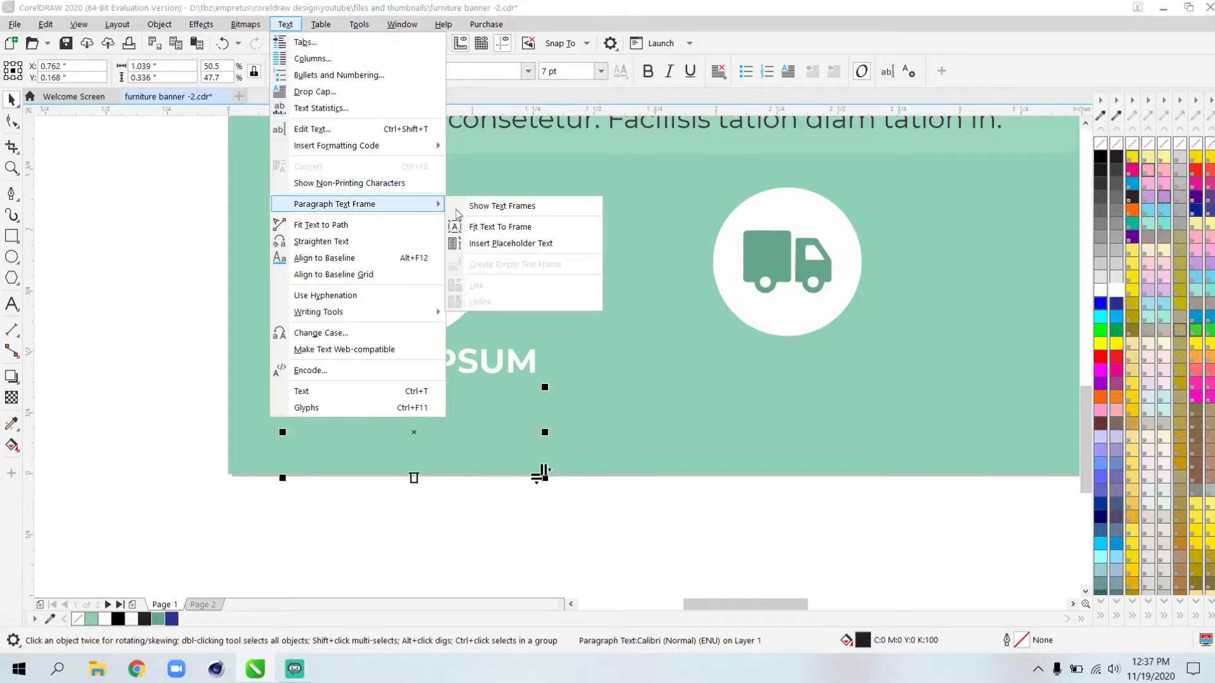
{"action": "left_click", "coordinate": [509, 243]}
{"action": "left_click_drag", "start_coordinate": [409, 479], "coordinate": [412, 455]}
Centre-align the placeholder paragraph and centre its frame horizontally under the LOREM IPSUM label.
{"action": "double_click", "coordinate": [415, 438]}
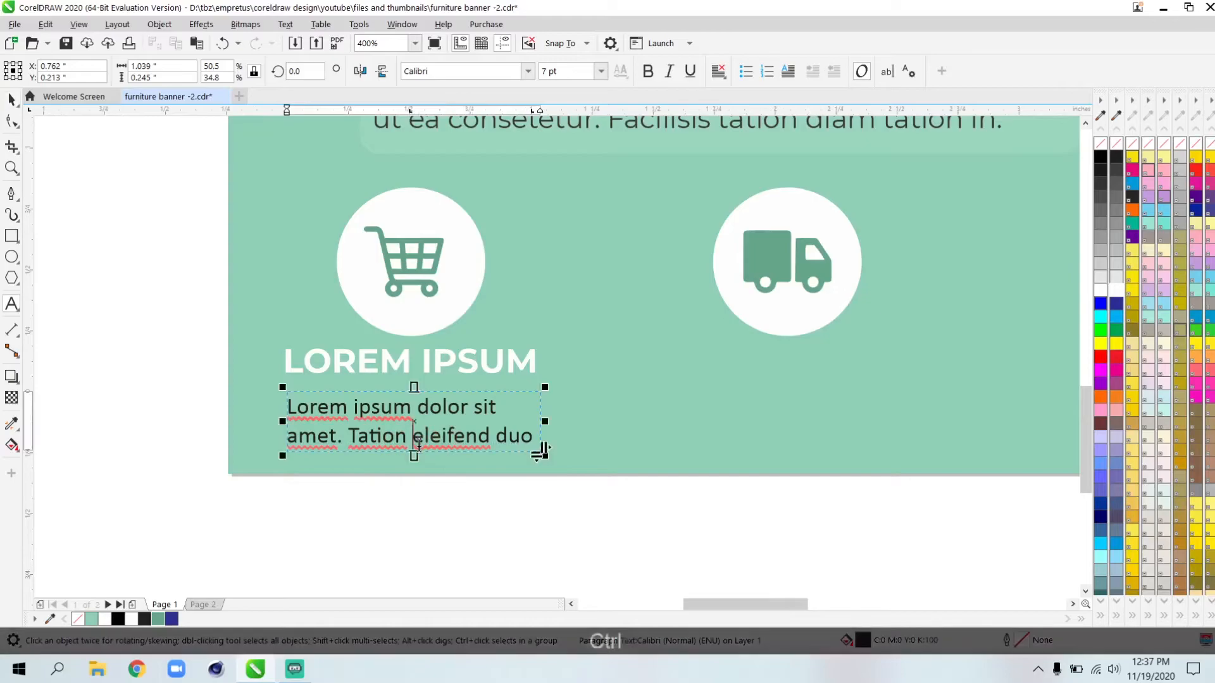
{"action": "key", "text": "ctrl+e"}
{"action": "key", "text": "ctrl+space"}
{"action": "left_click", "coordinate": [404, 365], "text": "shift"}
{"action": "key", "text": "c"}
Colour the placeholder paragraph white and move it up, close beneath the label.
{"action": "left_click", "coordinate": [534, 448]}
{"action": "left_click", "coordinate": [1109, 288]}
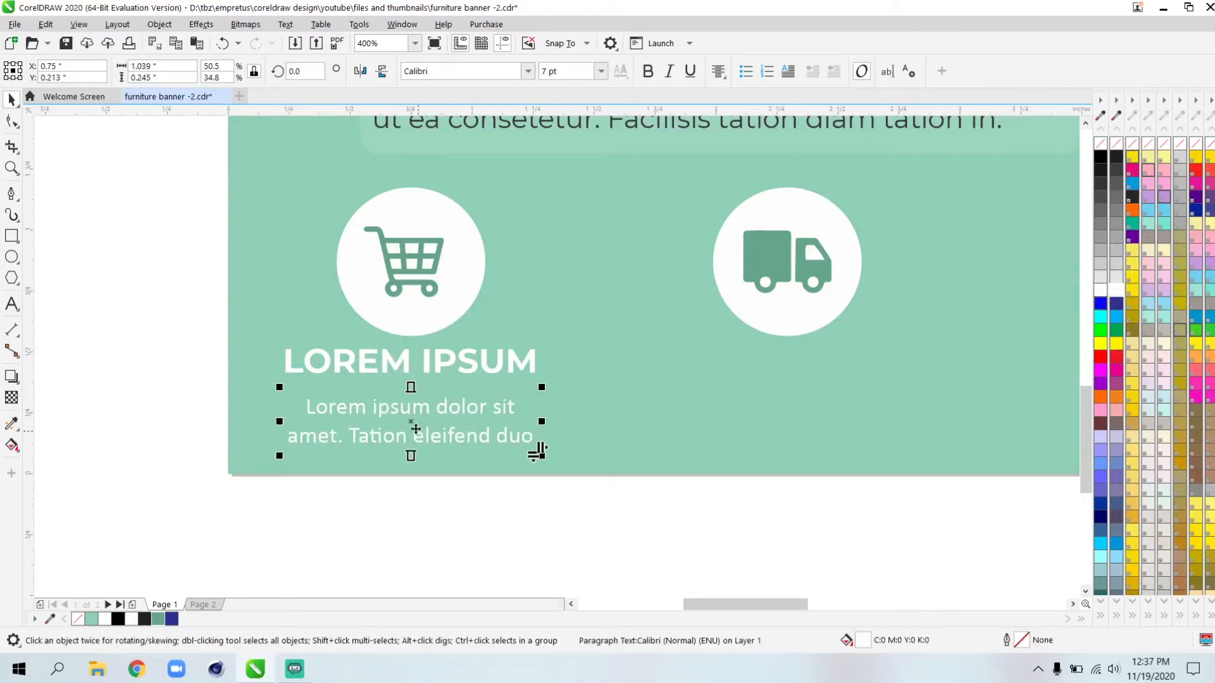
{"action": "left_click_drag", "start_coordinate": [410, 421], "coordinate": [411, 403]}
Convert the placeholder paragraph to artistic text and tighten the spacing between its two lines.
{"action": "key", "text": "shift+ctrl+F8"}
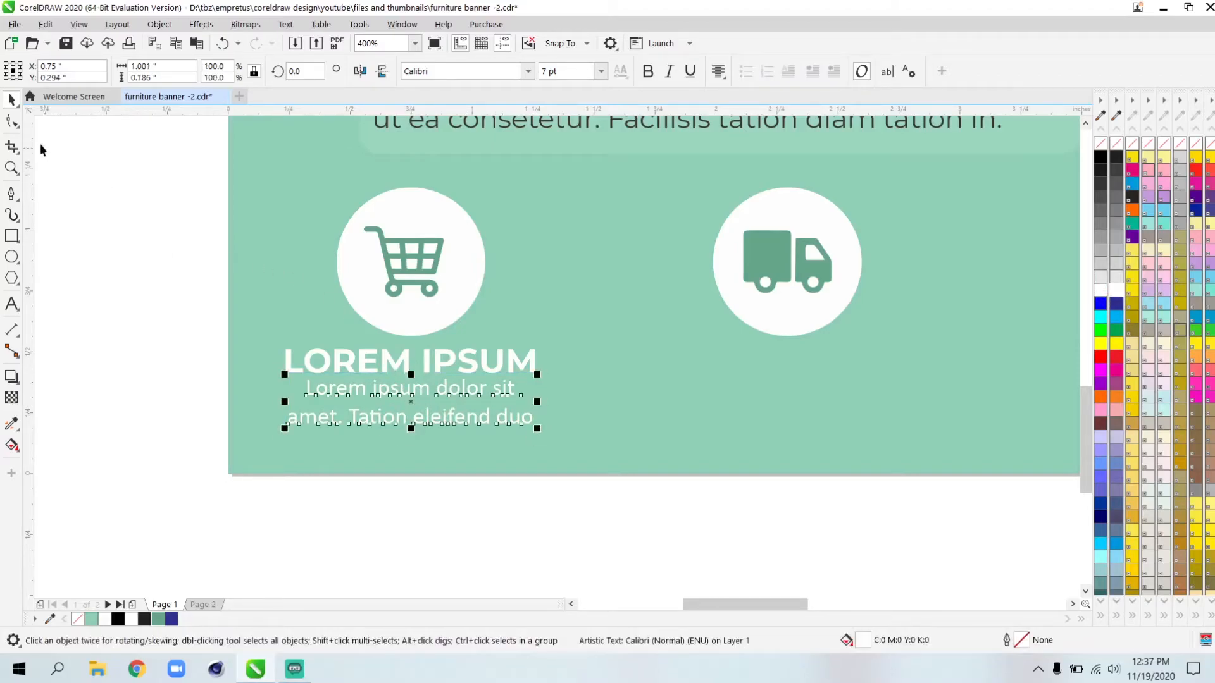
{"action": "left_click", "coordinate": [11, 124]}
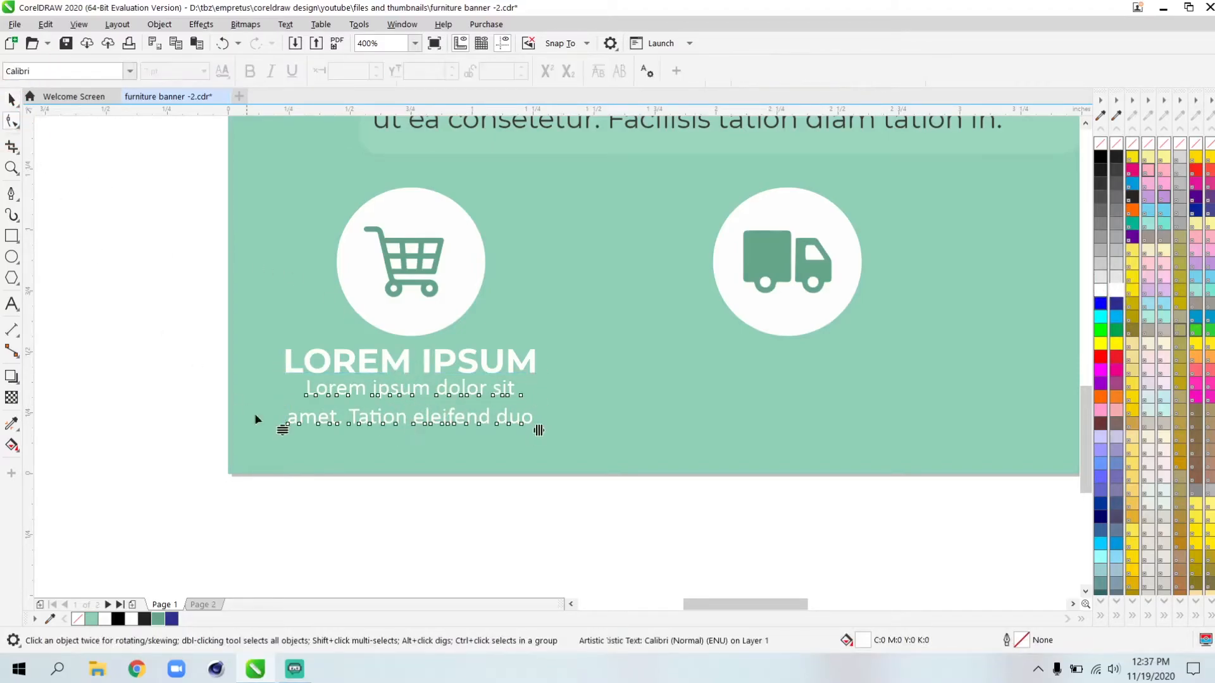
{"action": "key", "text": "space"}
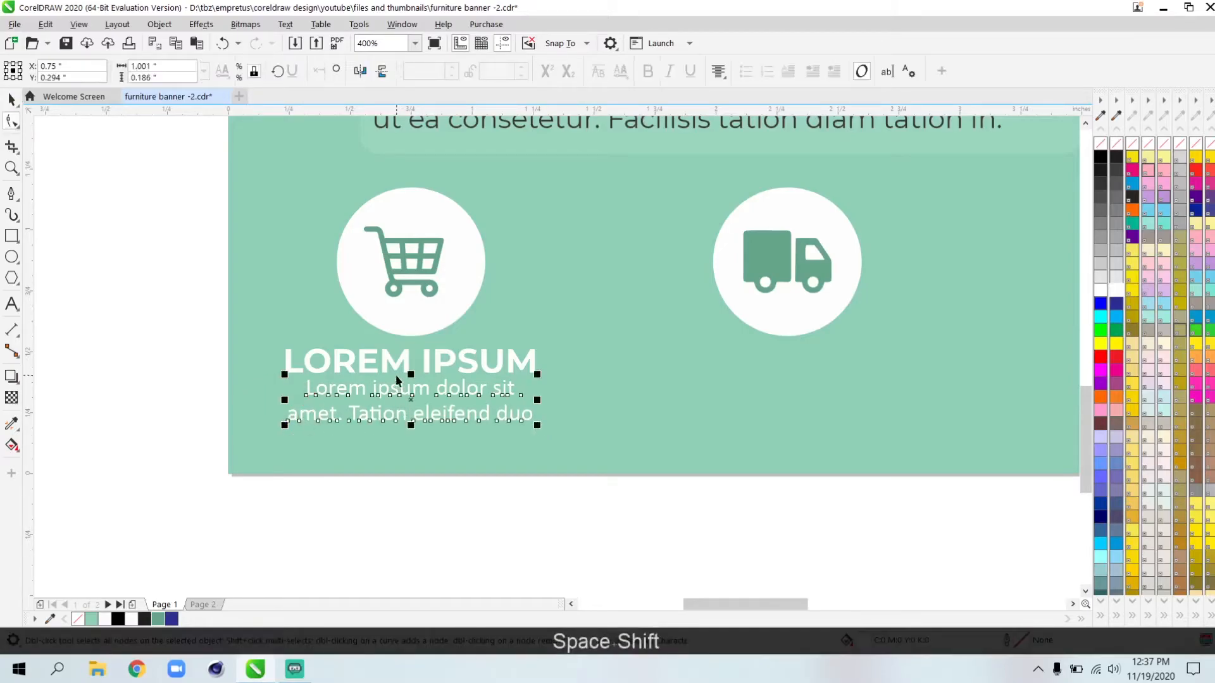
Recentre the two-line description under the label, enlarge it to about 1.11 inches wide and lower it slightly.
{"action": "left_click", "coordinate": [396, 361], "text": "shift"}
{"action": "key", "text": "c"}
{"action": "left_click", "coordinate": [393, 363], "text": "shift"}
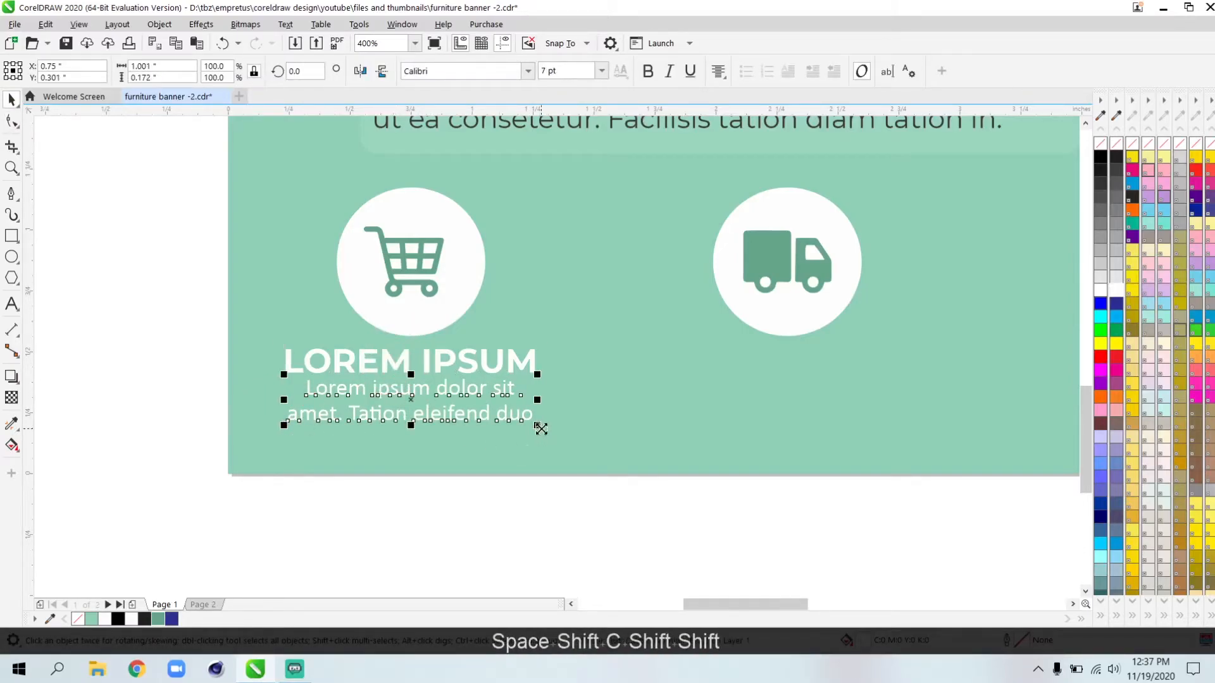
{"action": "left_click_drag", "start_coordinate": [541, 428], "coordinate": [554, 431]}
{"action": "left_click_drag", "start_coordinate": [413, 408], "coordinate": [415, 412]}
Group the LOREM IPSUM label with its two-line description.
{"action": "left_click", "coordinate": [387, 359], "text": "shift"}
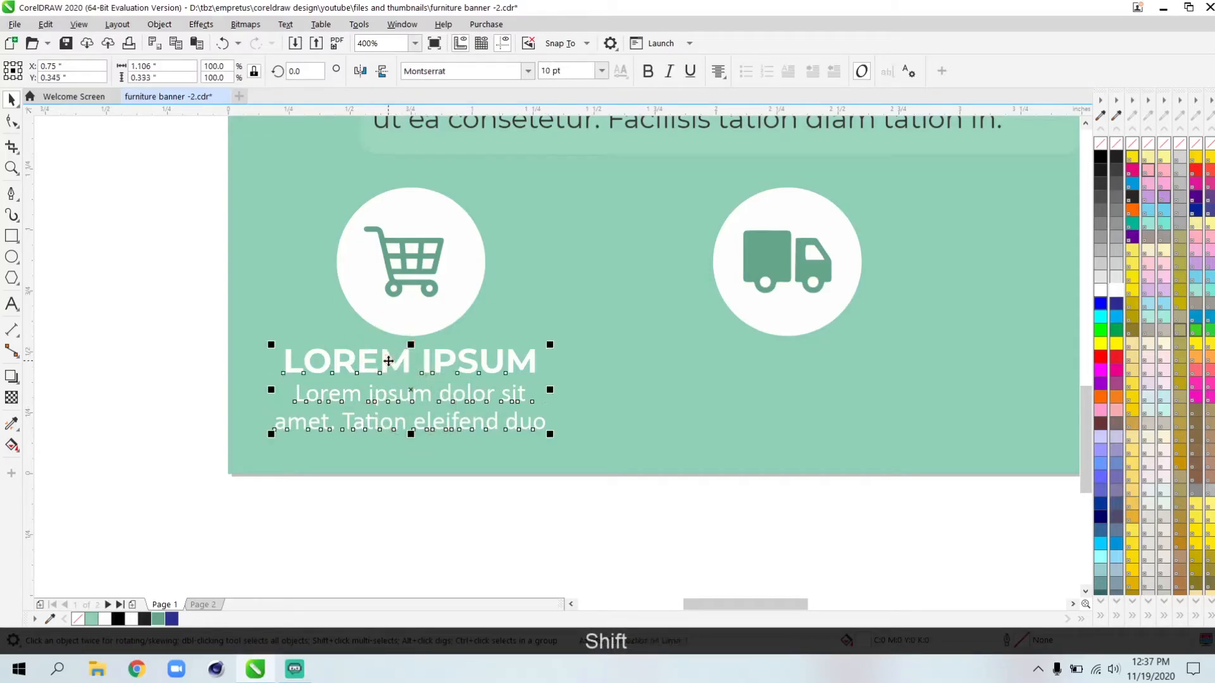
{"action": "left_click", "coordinate": [190, 352]}
{"action": "left_click", "coordinate": [350, 393]}
{"action": "left_click", "coordinate": [349, 368], "text": "shift"}
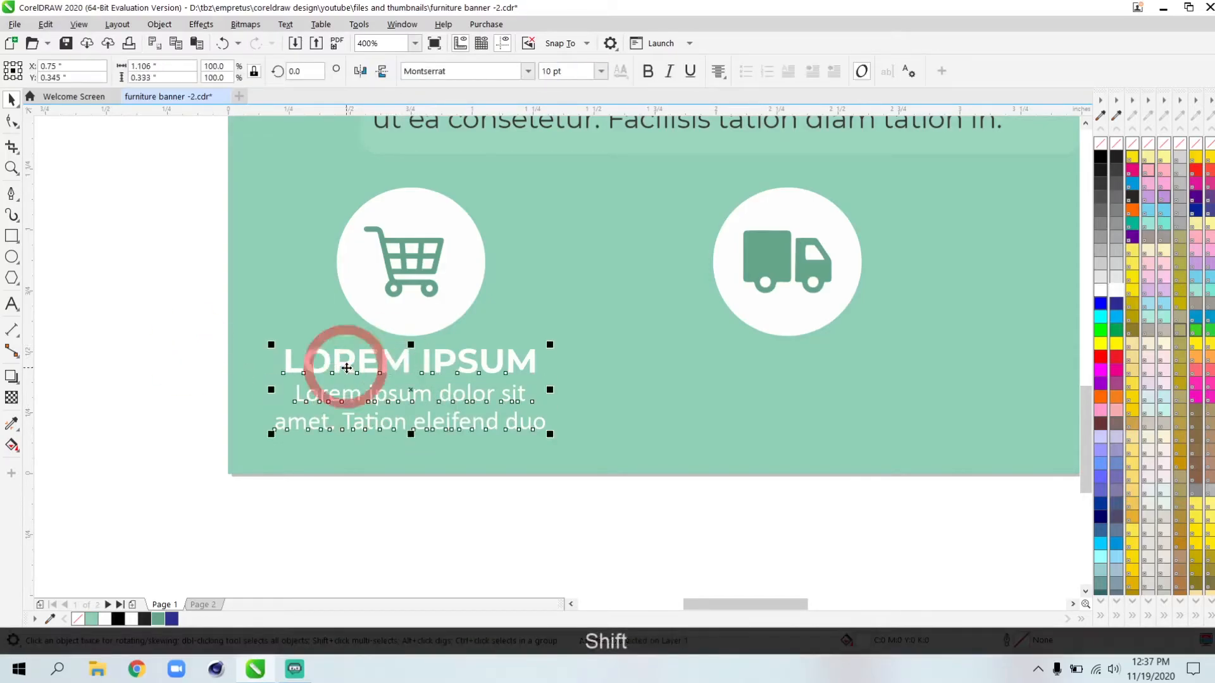
{"action": "key", "text": "ctrl+shift+g"}
Duplicate the grouped label and description beneath the truck badge and repeat the copy beneath the scooter badge.
{"action": "scroll", "coordinate": [349, 370], "scroll_direction": "down", "scroll_amount": 2}
{"action": "left_click_drag", "start_coordinate": [382, 378], "coordinate": [574, 392]}
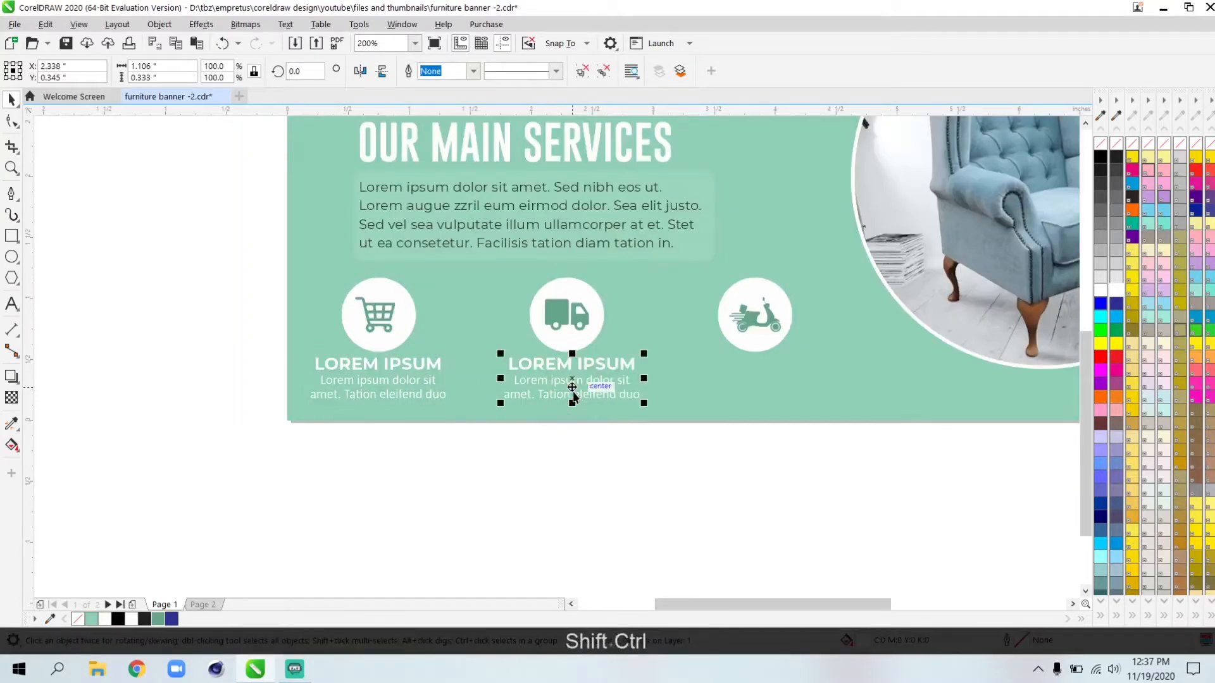
{"action": "key", "text": "ctrl+shift+r"}
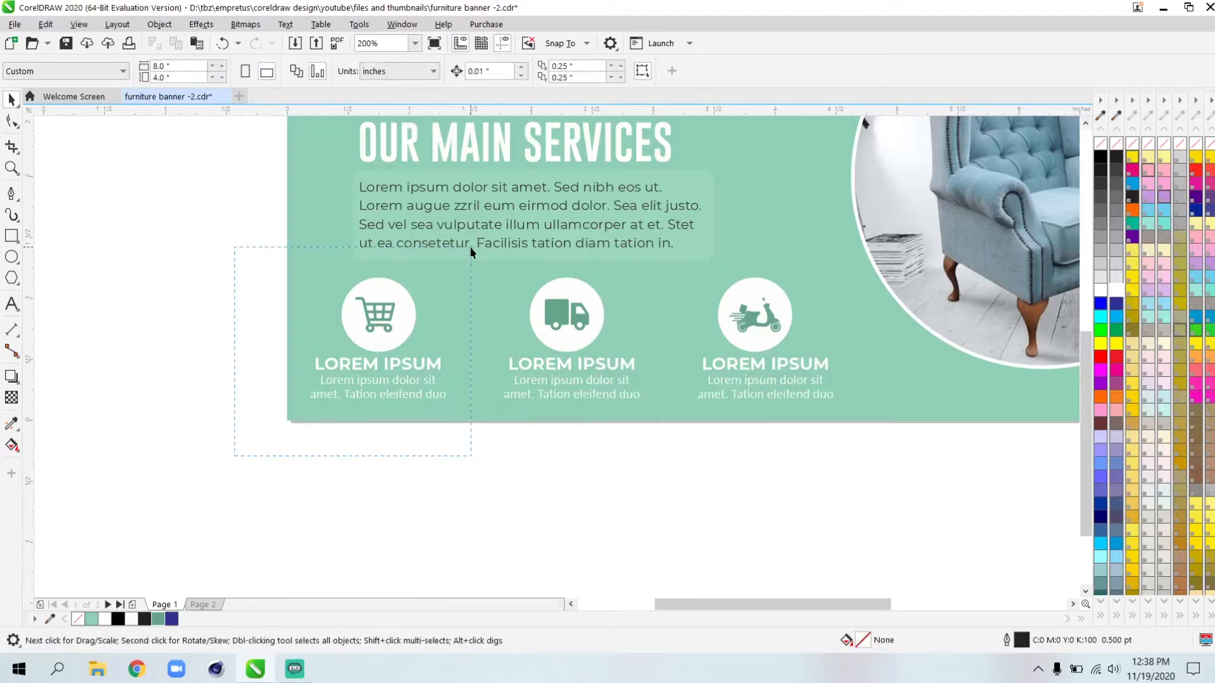
Centre each label group horizontally with its cart, truck or scooter badge and group each badge with its text.
{"action": "left_click_drag", "start_coordinate": [471, 248], "coordinate": [471, 248]}
{"action": "key", "text": "c"}
{"action": "key", "text": "ctrl+g"}
{"action": "left_click_drag", "start_coordinate": [490, 468], "coordinate": [677, 248]}
{"action": "key", "text": "c"}
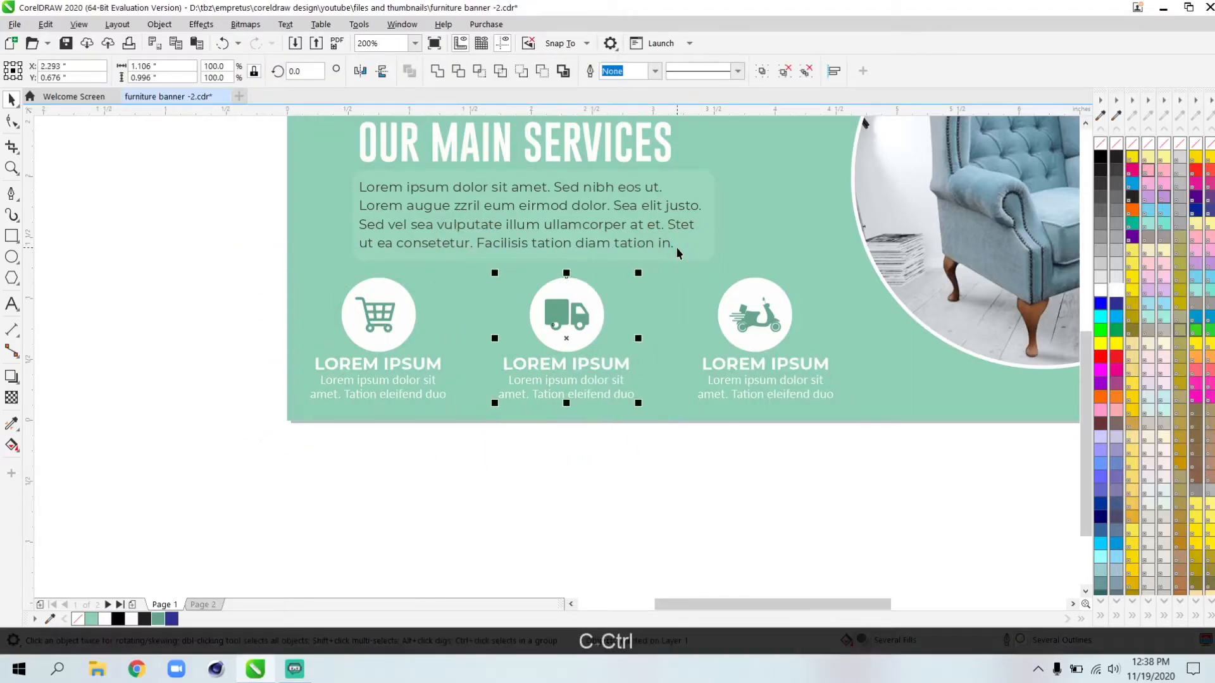
{"action": "key", "text": "ctrl+g"}
{"action": "left_click_drag", "start_coordinate": [668, 481], "coordinate": [850, 246]}
{"action": "key", "text": "c"}
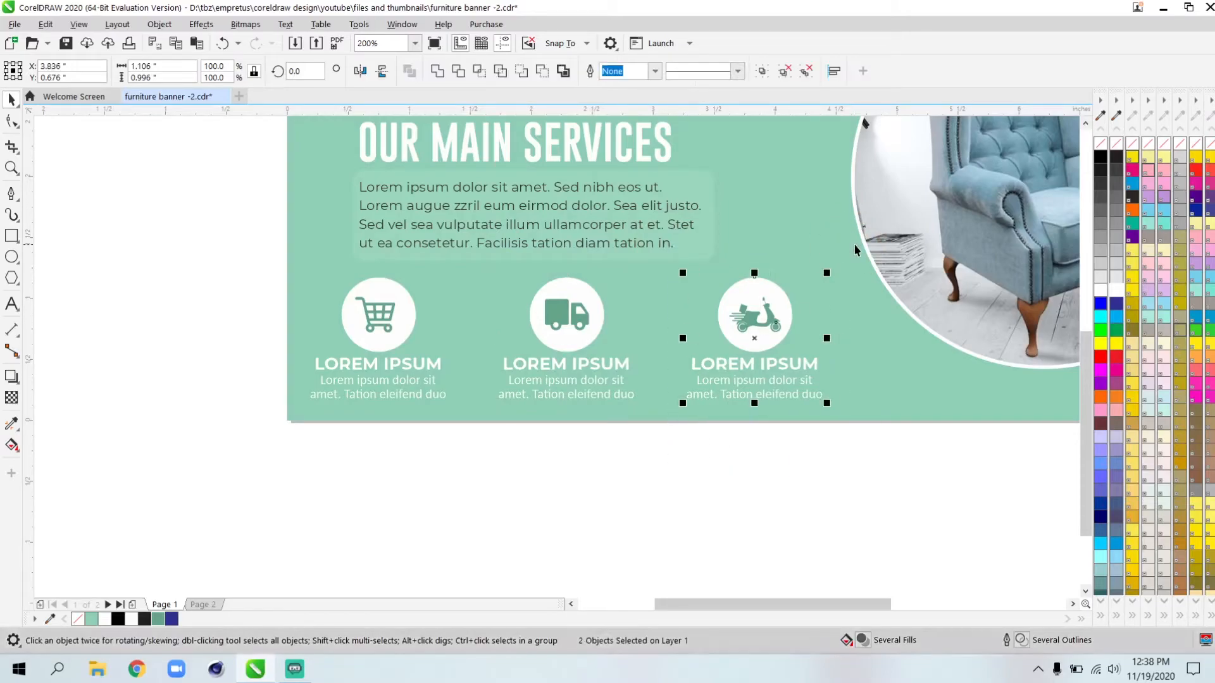
{"action": "key", "text": "ctrl+g"}
{"action": "left_click", "coordinate": [713, 474]}
{"action": "scroll", "coordinate": [465, 294], "scroll_direction": "down", "scroll_amount": 2}
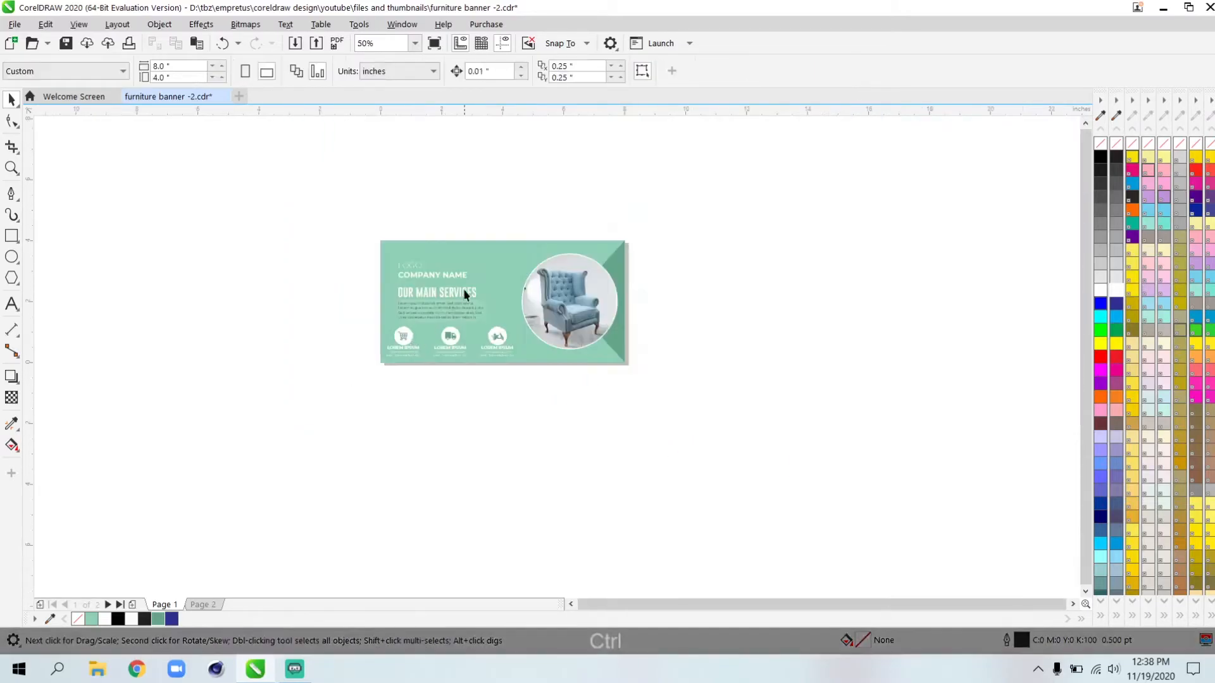
{"action": "scroll", "coordinate": [420, 259], "scroll_direction": "up", "scroll_amount": 2}
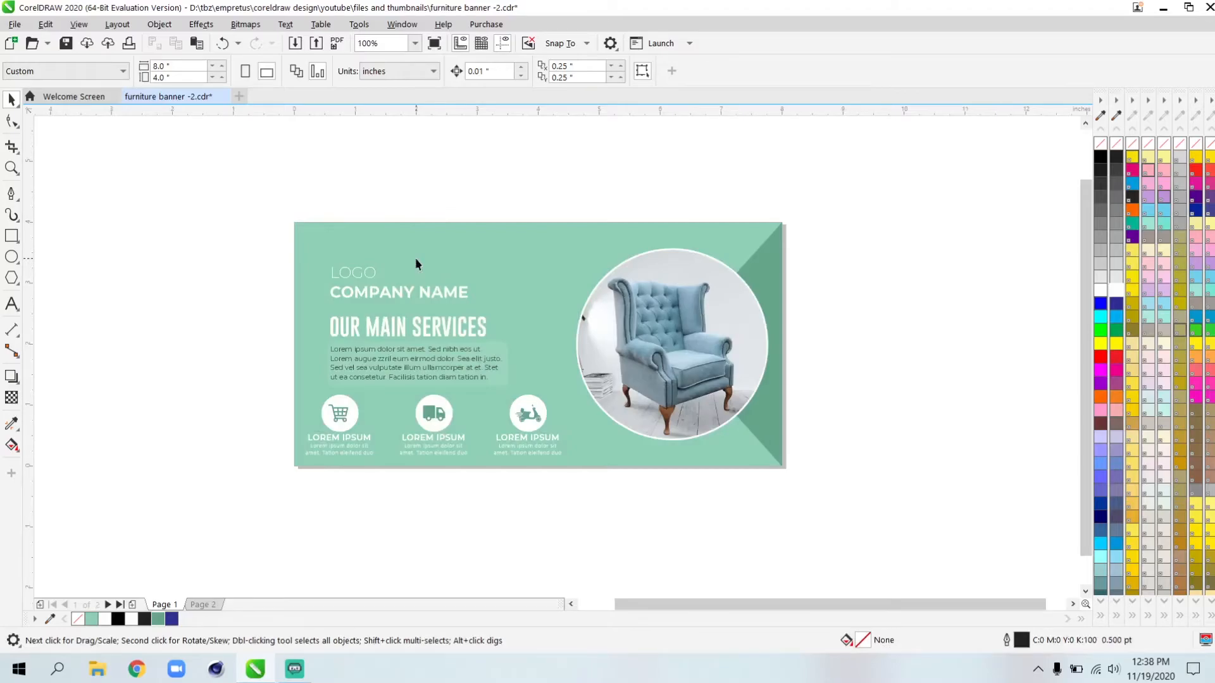
Enlarge the LOGO and COMPANY NAME group slightly and lower it towards the OUR MAIN SERVICES heading.
{"action": "scroll", "coordinate": [415, 257], "scroll_direction": "up", "scroll_amount": 2}
{"action": "scroll", "coordinate": [382, 325], "scroll_direction": "left", "scroll_amount": 1}
{"action": "left_click", "coordinate": [393, 323]}
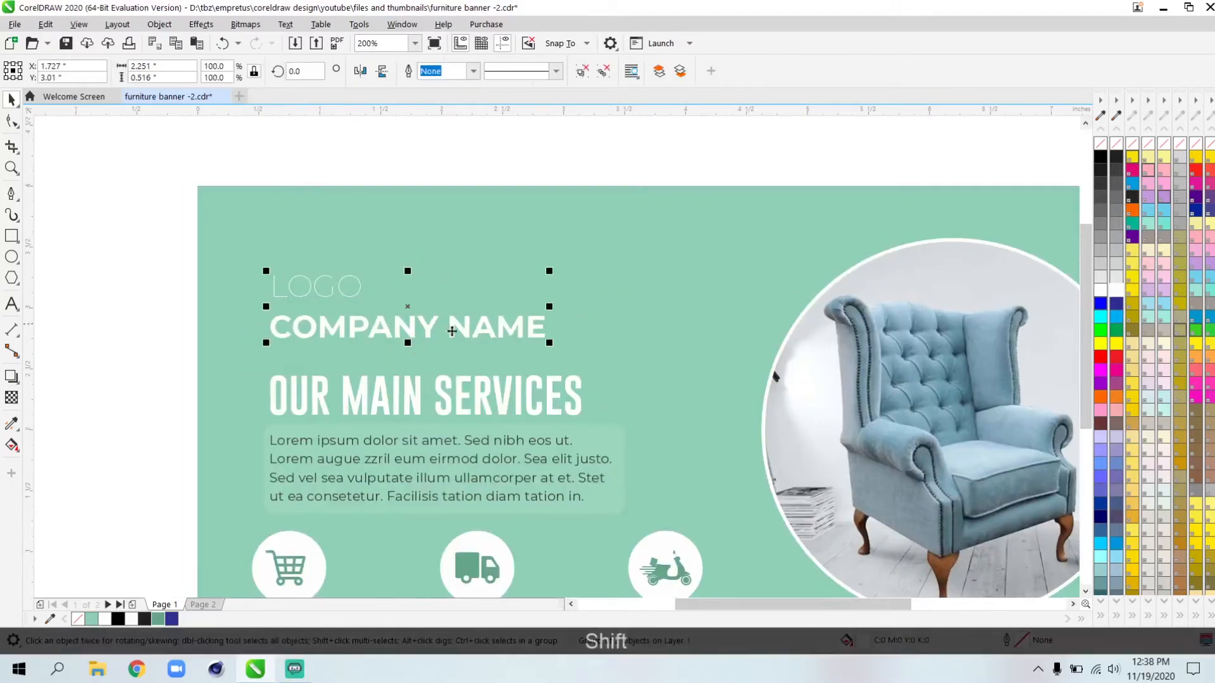
{"action": "left_click_drag", "start_coordinate": [549, 342], "coordinate": [571, 347]}
{"action": "left_click_drag", "start_coordinate": [419, 348], "coordinate": [420, 354]}
{"action": "left_click", "coordinate": [155, 273]}
{"action": "scroll", "coordinate": [156, 276], "scroll_direction": "right", "scroll_amount": 1}
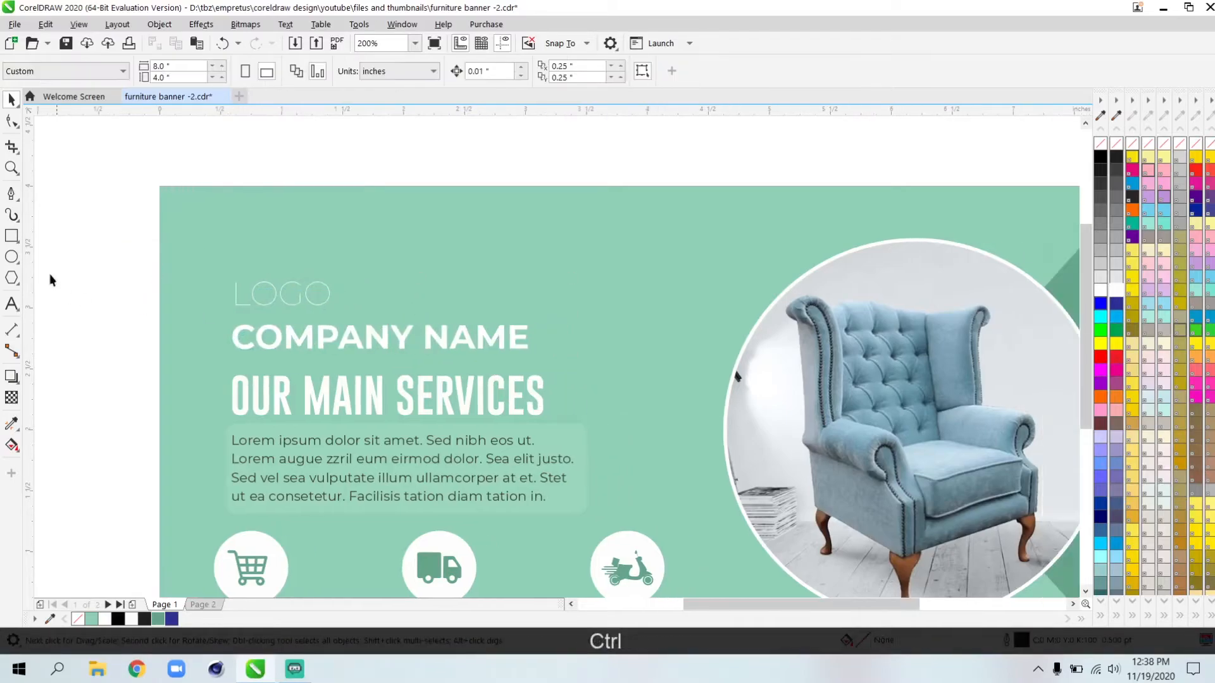
Draw a tall, narrow rectangle about 0.07 by 0.37 inches between the company name and armchair photo, with fully rounded ends.
{"action": "left_click", "coordinate": [12, 235]}
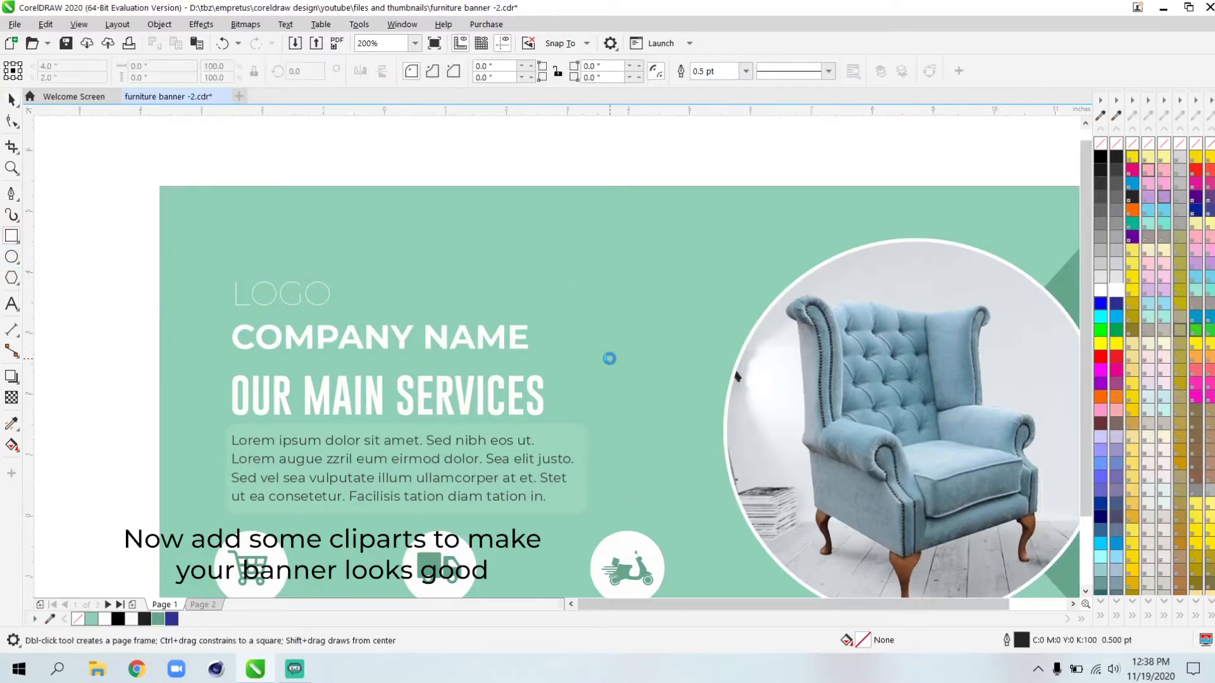
{"action": "scroll", "coordinate": [607, 354], "scroll_direction": "down", "scroll_amount": 2}
{"action": "scroll", "coordinate": [614, 304], "scroll_direction": "up", "scroll_amount": 2}
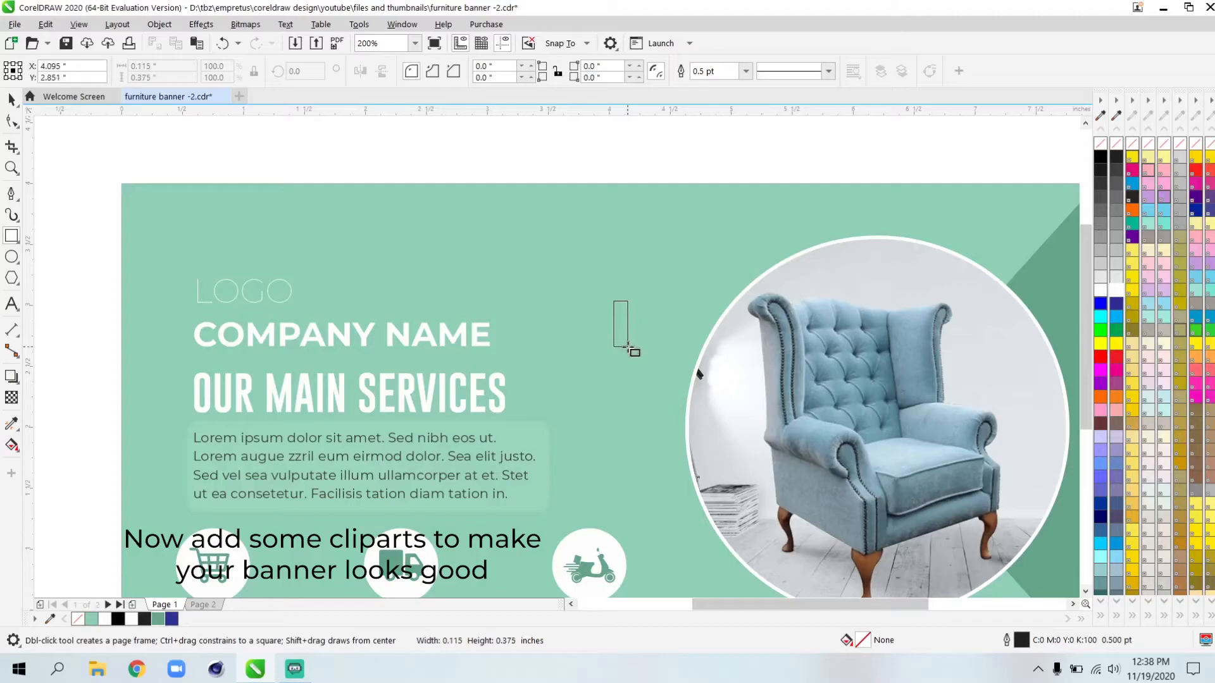
{"action": "key", "text": "space"}
{"action": "scroll", "coordinate": [626, 316], "scroll_direction": "up", "scroll_amount": 4}
{"action": "left_click", "coordinate": [7, 123]}
{"action": "left_click_drag", "start_coordinate": [581, 348], "coordinate": [582, 349]}
{"action": "key", "text": "space"}
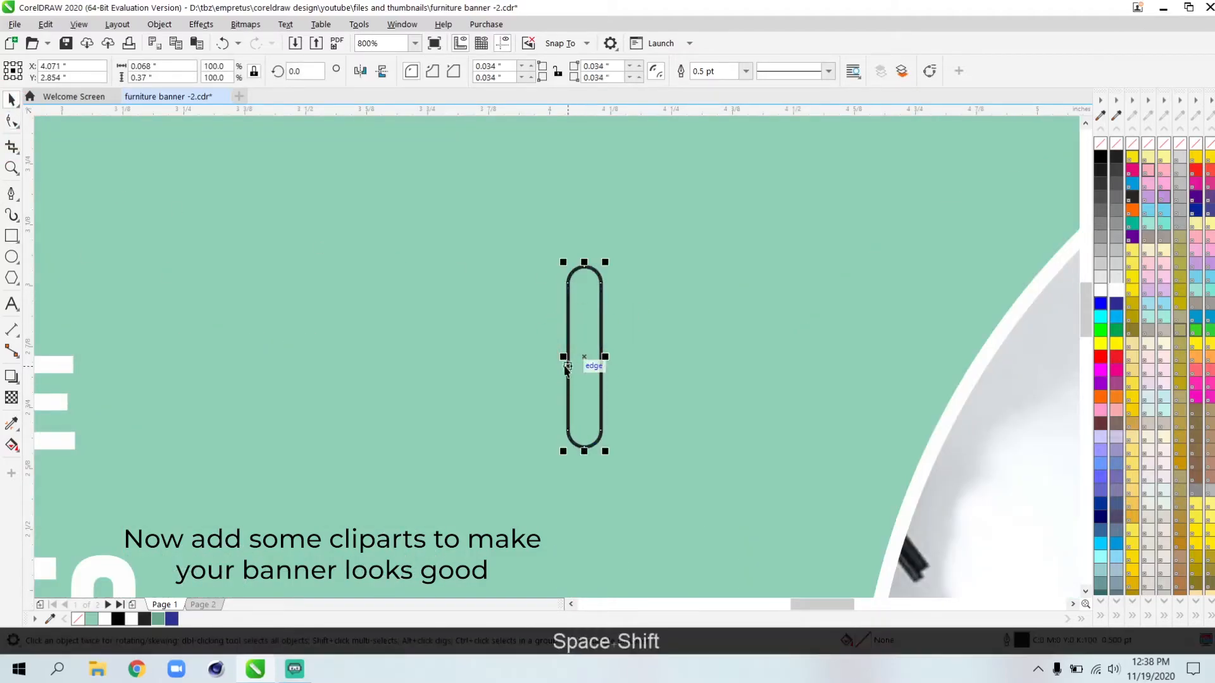
Shrink the rounded bar about its centre to about 0.25 inches tall and 0.042 inches wide.
{"action": "scroll", "coordinate": [587, 339], "scroll_direction": "up", "scroll_amount": 1}
{"action": "left_click_drag", "start_coordinate": [581, 191], "coordinate": [582, 249]}
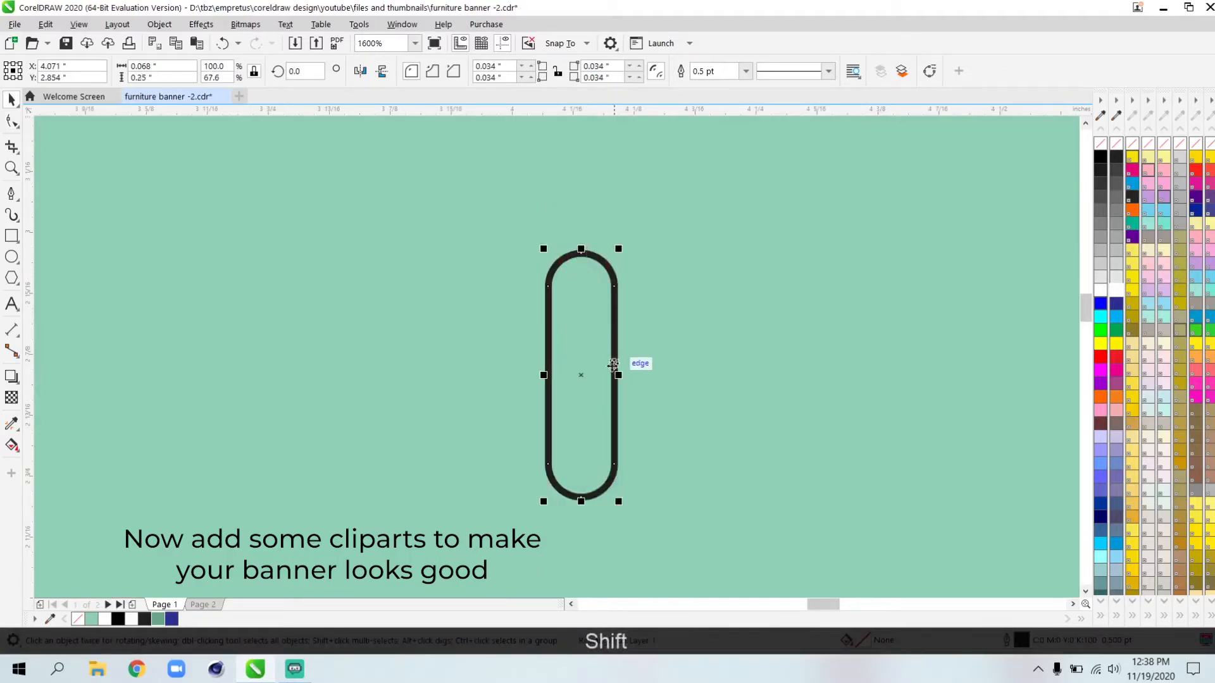
{"action": "left_click_drag", "start_coordinate": [612, 377], "coordinate": [606, 375]}
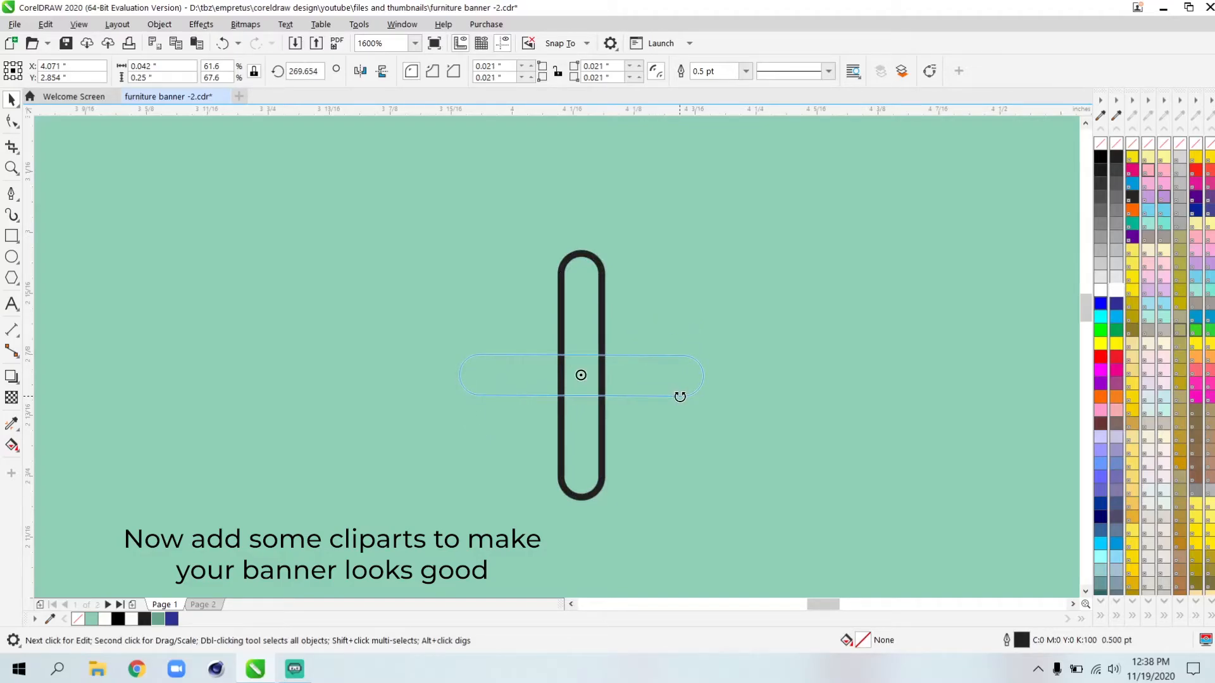
Add a copy of the bar rotated about 90 degrees, weld both into a plus sign, and make it white without an outline.
{"action": "left_click_drag", "start_coordinate": [679, 396], "coordinate": [695, 396]}
{"action": "left_click", "coordinate": [582, 309], "text": "shift"}
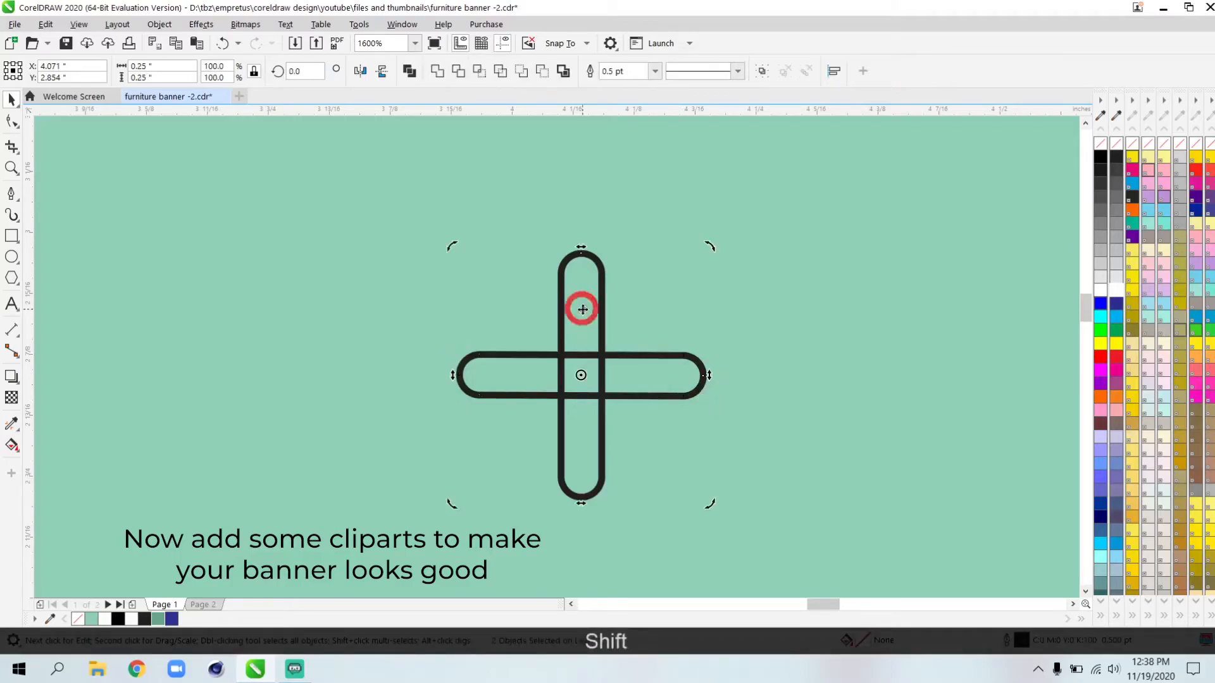
{"action": "left_click", "coordinate": [439, 76]}
{"action": "left_click", "coordinate": [1117, 291]}
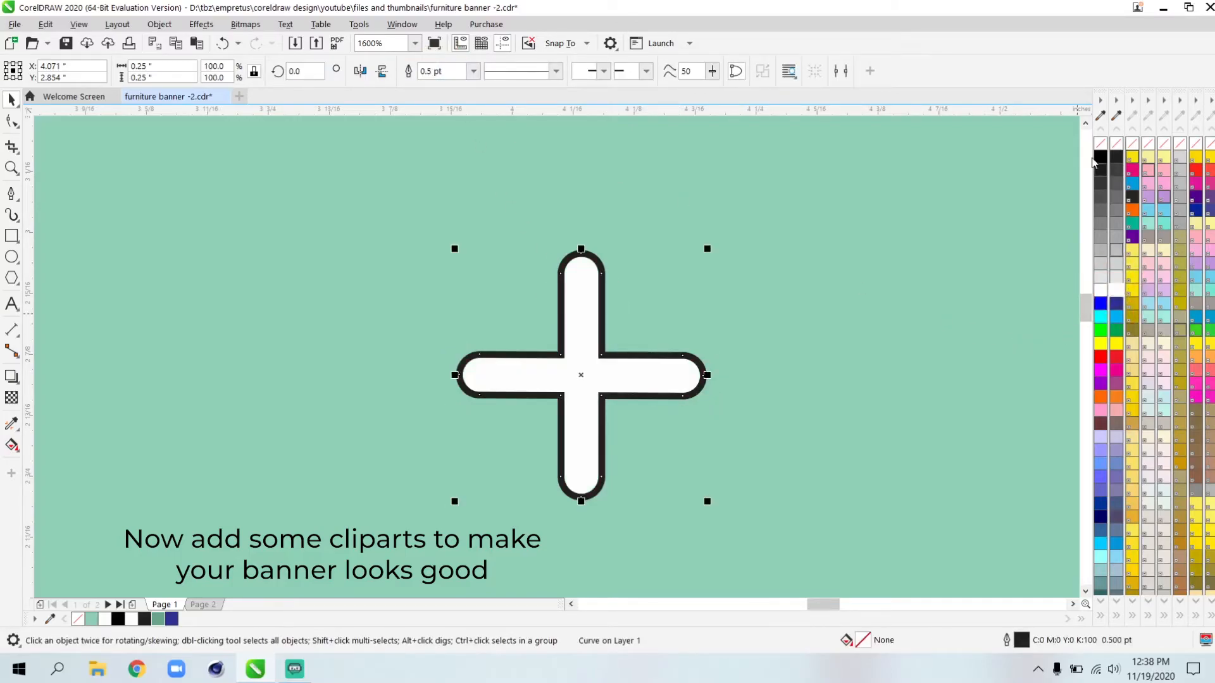
{"action": "scroll", "coordinate": [542, 358], "scroll_direction": "down", "scroll_amount": 4}
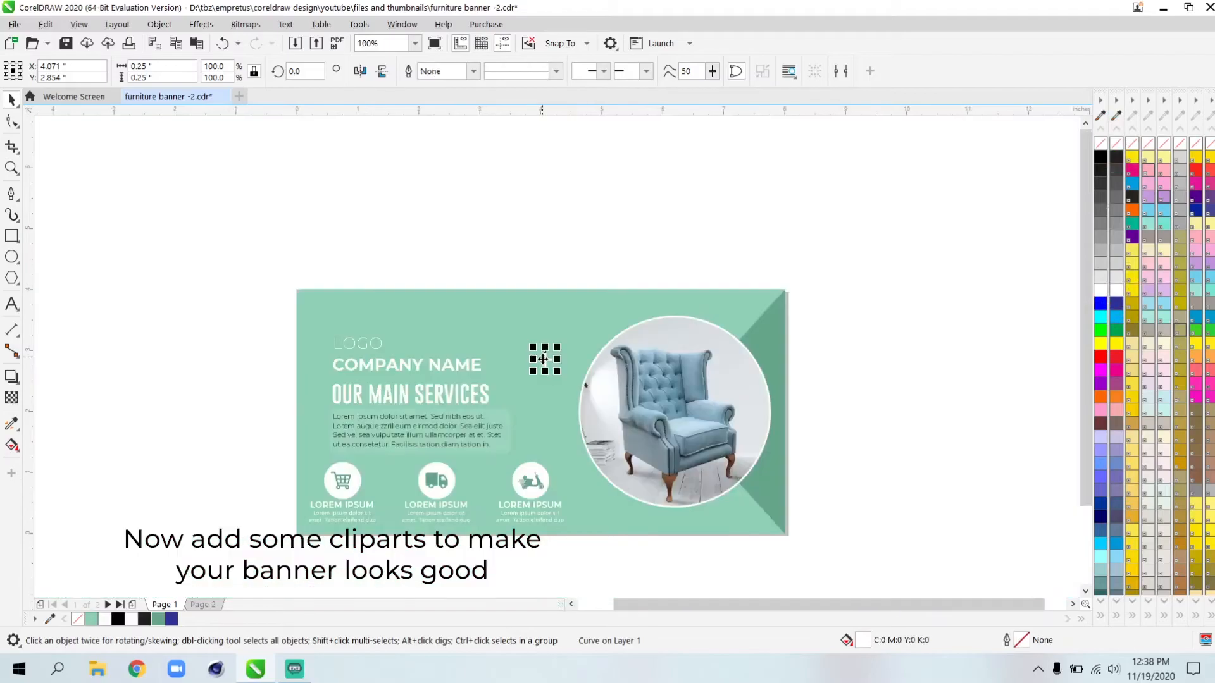
Copy the plus sign beside the armchair circle's lower-left edge, tilt it to 331.14 degrees and enlarge it to about 0.288 inches.
{"action": "left_click_drag", "start_coordinate": [556, 340], "coordinate": [608, 508]}
{"action": "scroll", "coordinate": [614, 551], "scroll_direction": "up", "scroll_amount": 2}
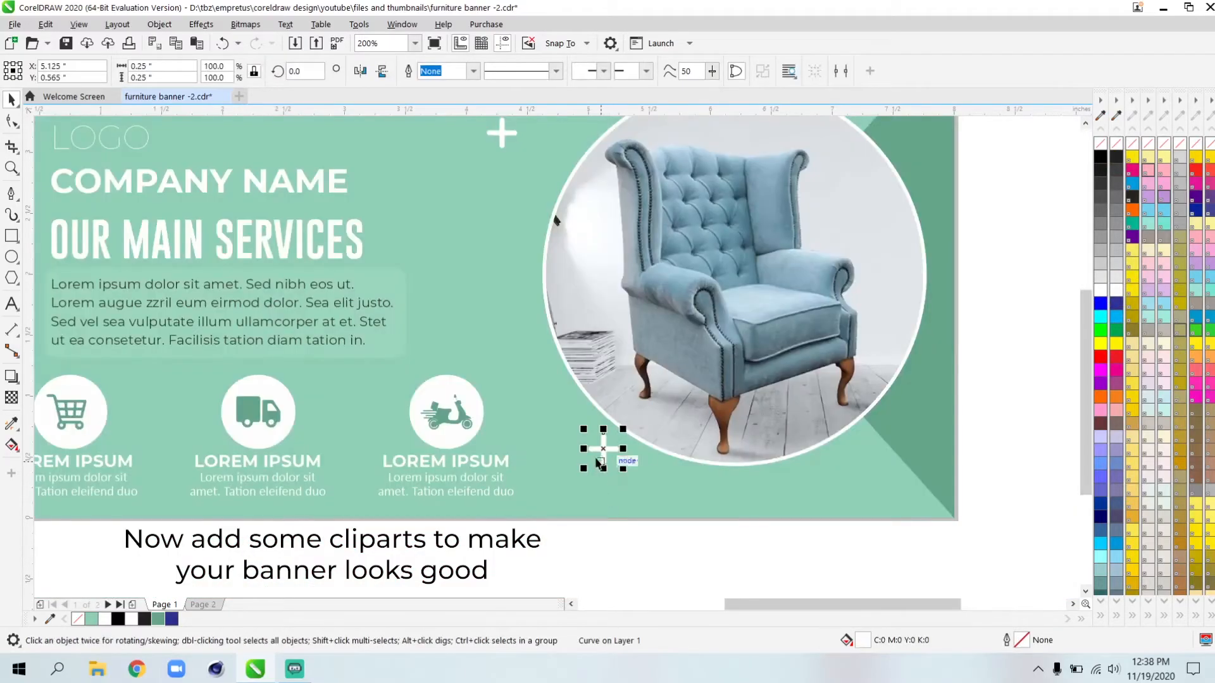
{"action": "left_click", "coordinate": [601, 447]}
{"action": "left_click_drag", "start_coordinate": [641, 437], "coordinate": [641, 436]}
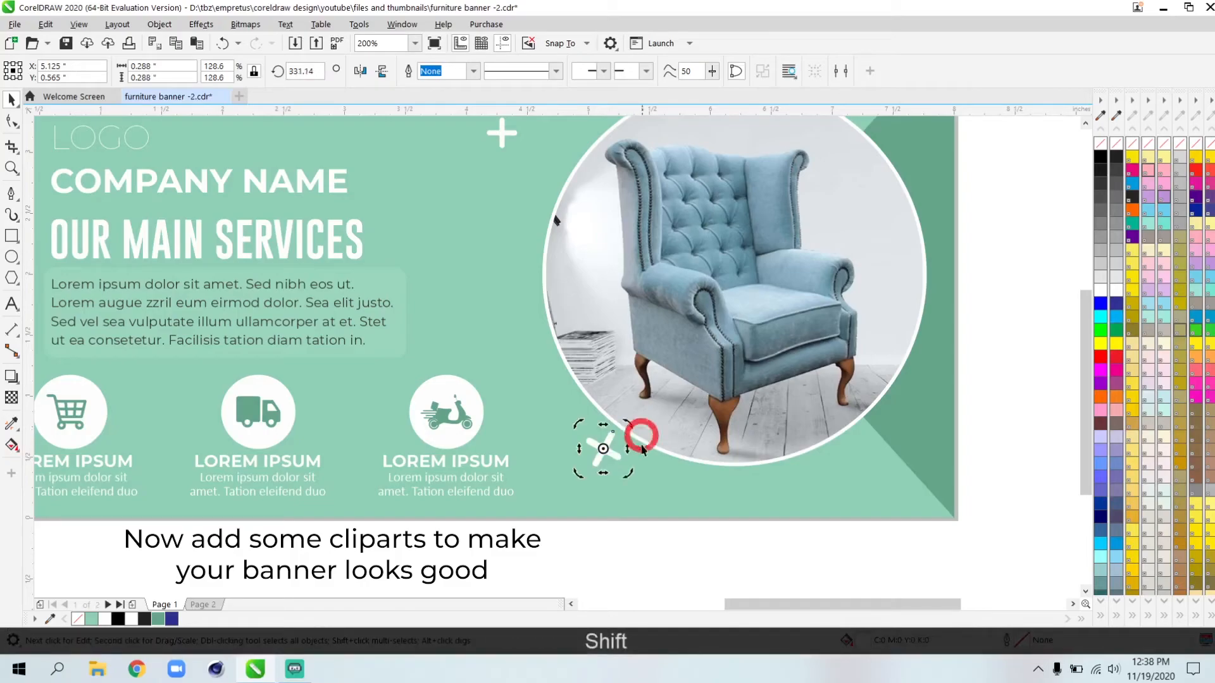
{"action": "scroll", "coordinate": [592, 430], "scroll_direction": "down", "scroll_amount": 2}
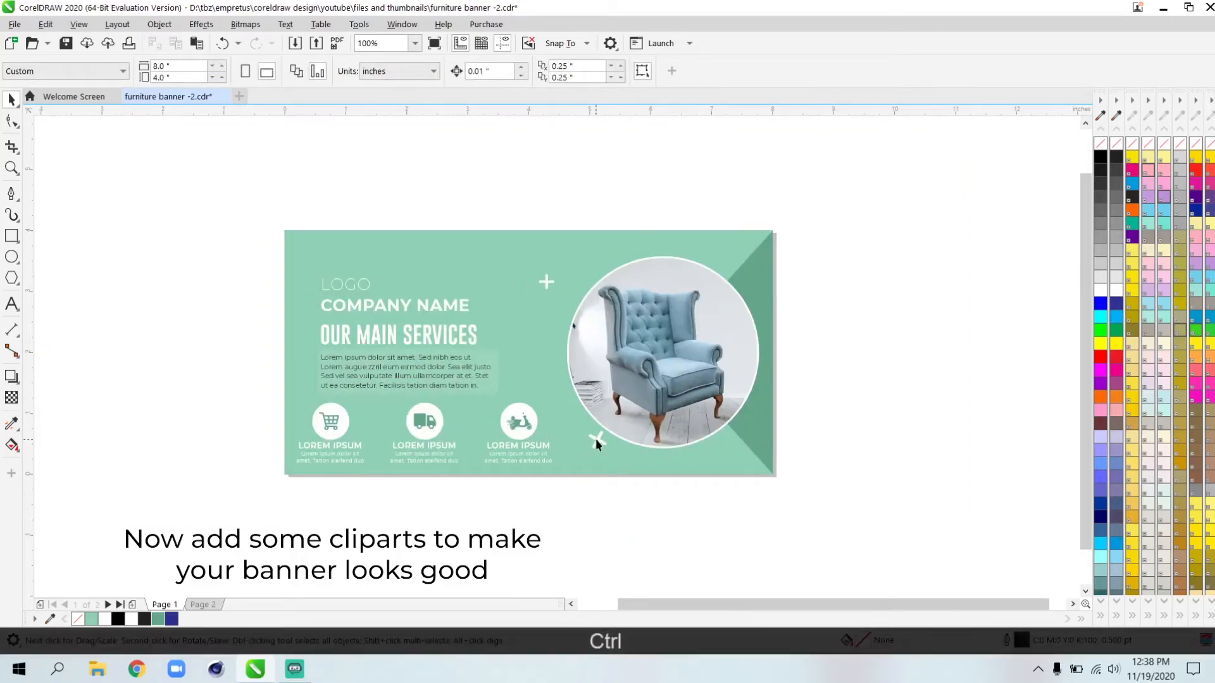
Copy the tilted plus sign to the space beside the services paragraph and tilt the copy the opposite way, to 208.86 degrees.
{"action": "left_click", "coordinate": [600, 441]}
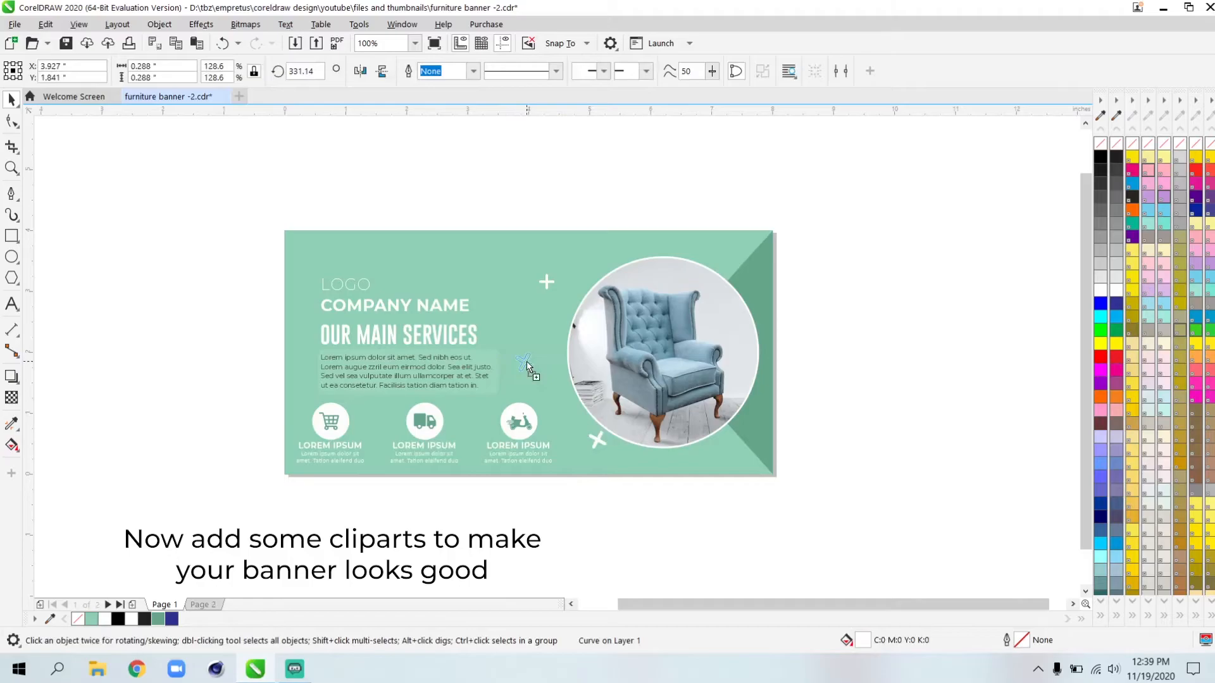
{"action": "left_click_drag", "start_coordinate": [529, 367], "coordinate": [527, 363]}
{"action": "scroll", "coordinate": [527, 364], "scroll_direction": "up", "scroll_amount": 2}
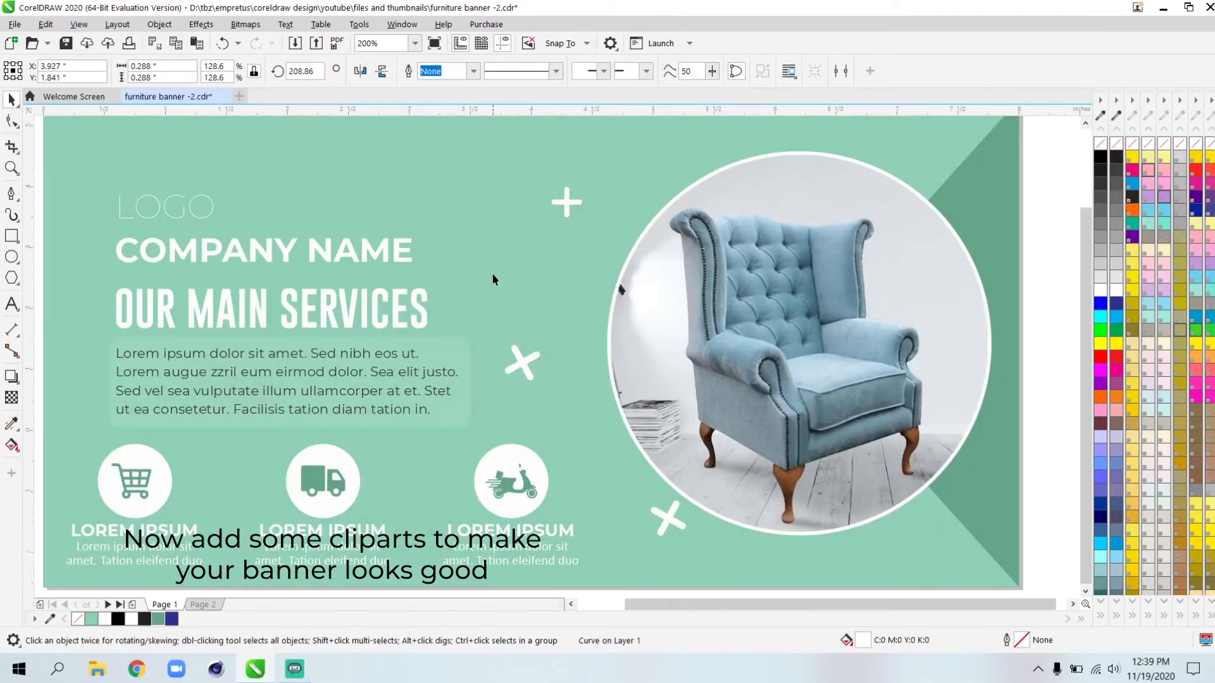
{"action": "scroll", "coordinate": [417, 275], "scroll_direction": "down", "scroll_amount": 2}
Shrink the plus sign beside the paragraph to about 0.218 inches and give it a uniform transparency of 63.
{"action": "left_click", "coordinate": [835, 258]}
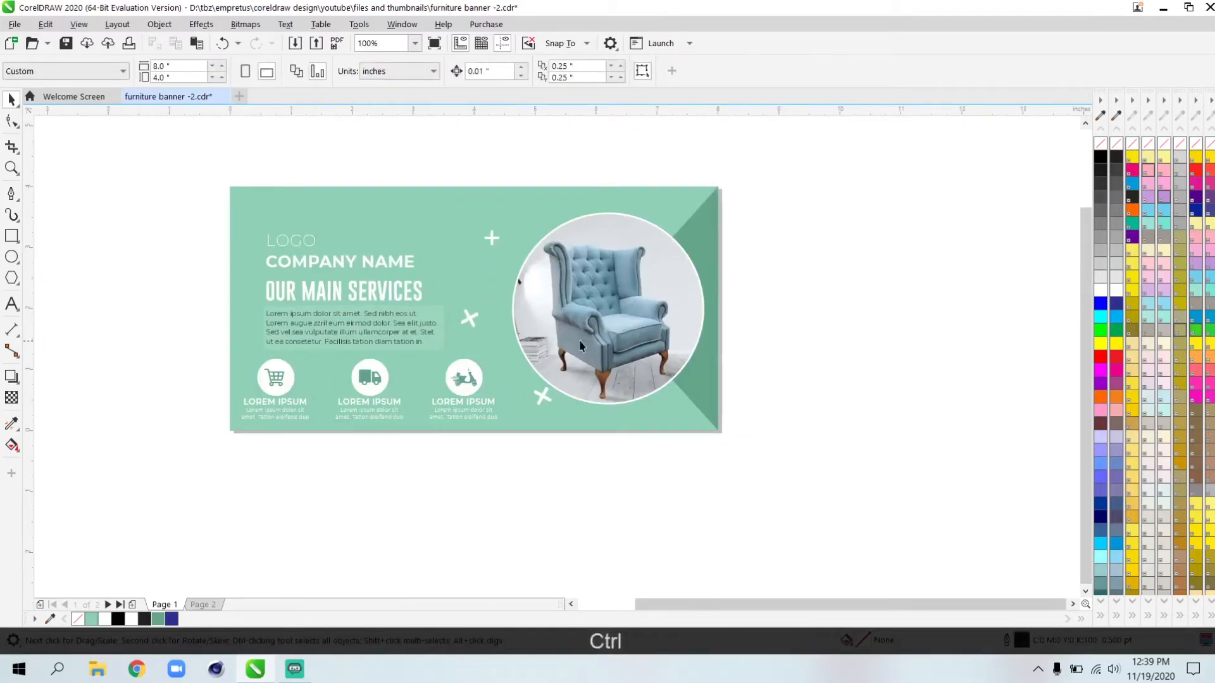
{"action": "left_click", "coordinate": [469, 318], "text": "ctrl"}
{"action": "scroll", "coordinate": [468, 319], "scroll_direction": "up", "scroll_amount": 4}
{"action": "left_click", "coordinate": [507, 364], "text": "shift"}
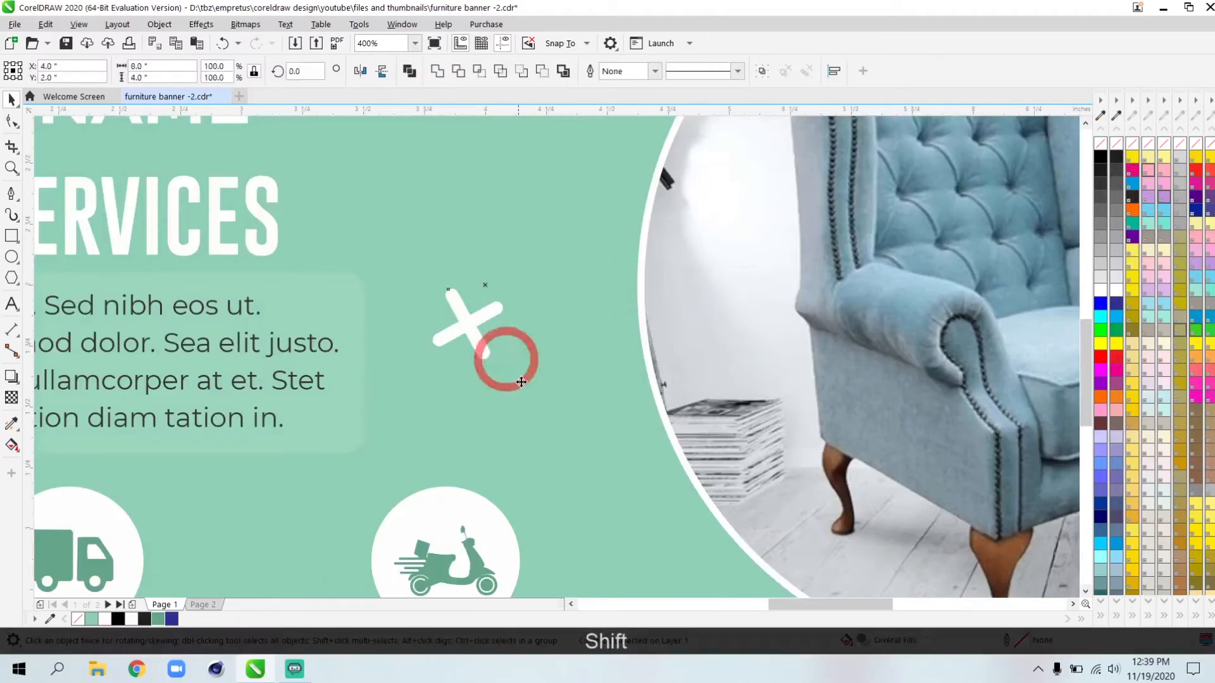
{"action": "left_click", "coordinate": [12, 398]}
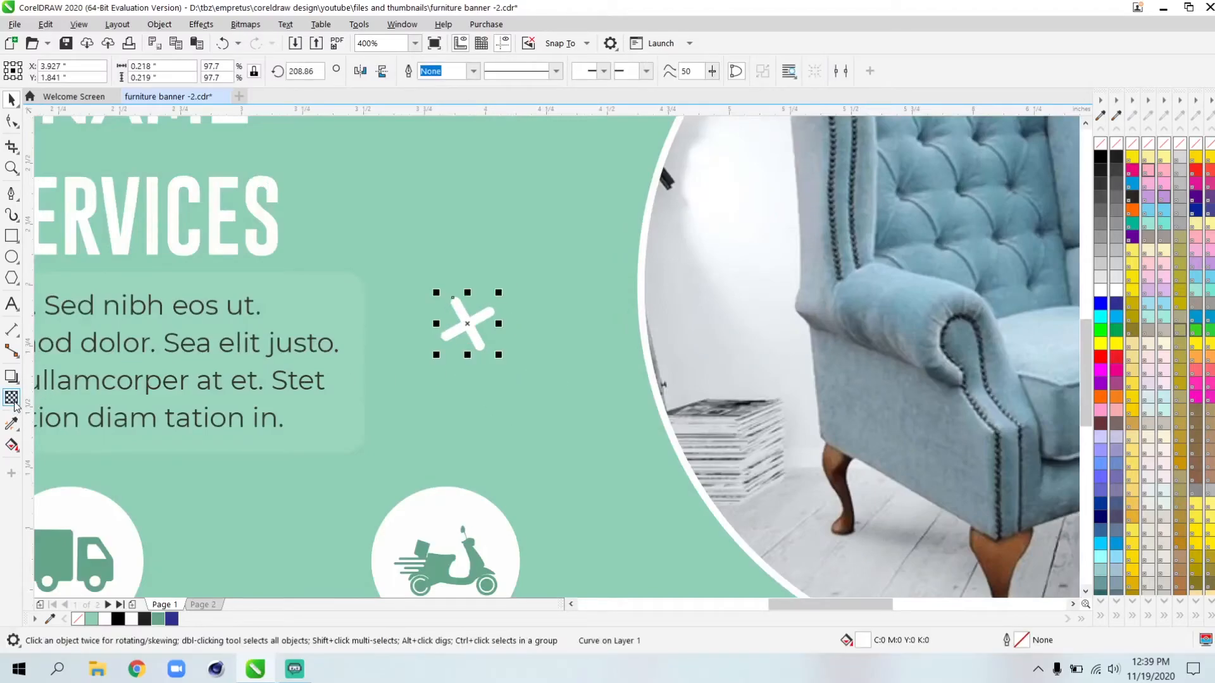
{"action": "left_click", "coordinate": [457, 364]}
{"action": "left_click", "coordinate": [11, 99]}
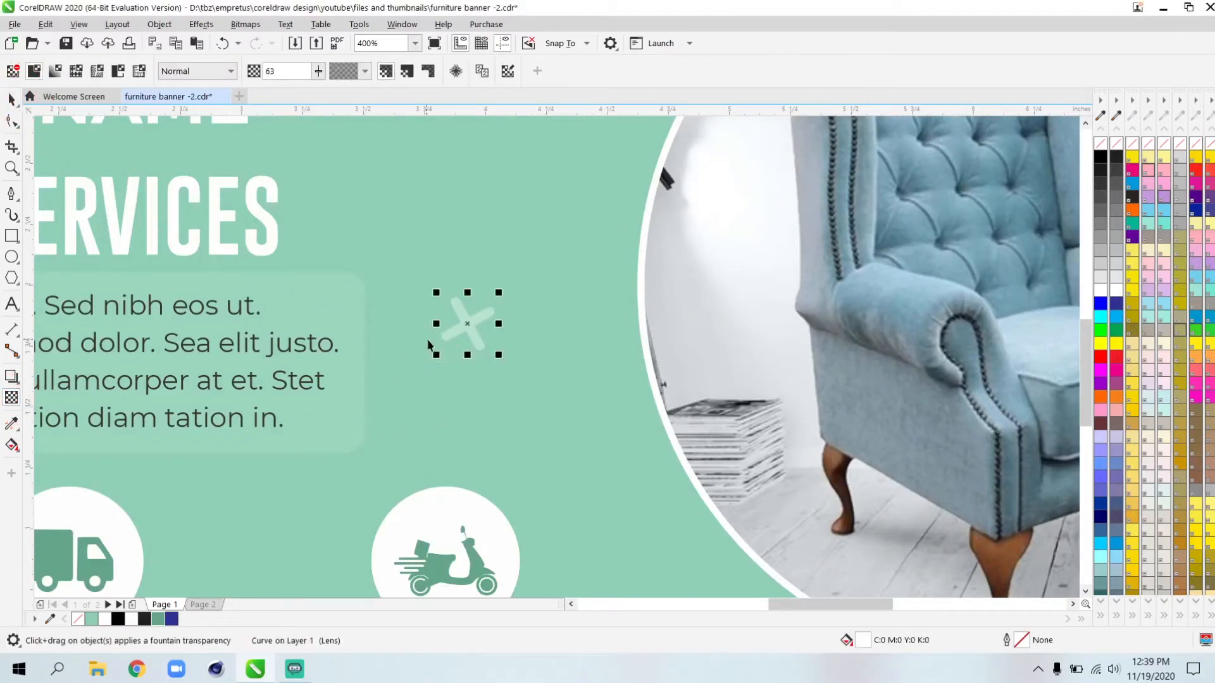
{"action": "scroll", "coordinate": [429, 342], "scroll_direction": "down", "scroll_amount": 3}
{"action": "left_click", "coordinate": [715, 310]}
Draw a circle about 0.034 inches across at the banner's left edge near the top, filled white without an outline.
{"action": "scroll", "coordinate": [338, 272], "scroll_direction": "left", "scroll_amount": 1}
{"action": "scroll", "coordinate": [433, 257], "scroll_direction": "up", "scroll_amount": 1}
{"action": "scroll", "coordinate": [325, 320], "scroll_direction": "left", "scroll_amount": 1}
{"action": "scroll", "coordinate": [322, 317], "scroll_direction": "up", "scroll_amount": 1}
{"action": "left_click", "coordinate": [11, 256]}
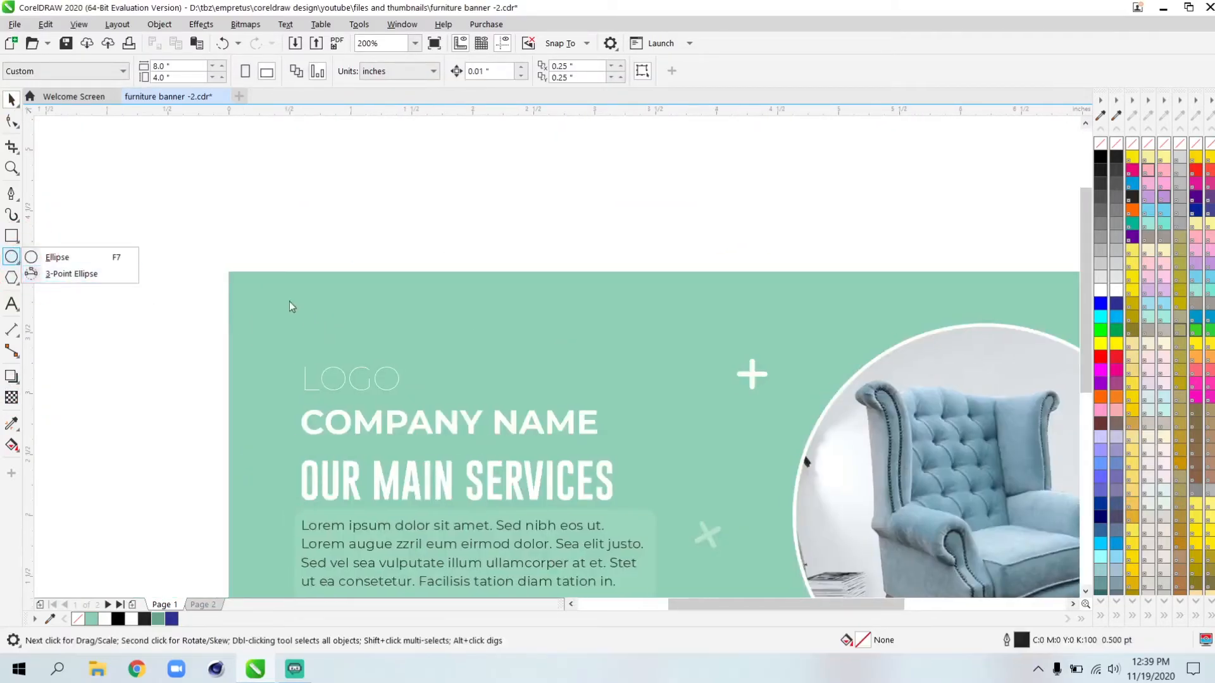
{"action": "left_click", "coordinate": [60, 256]}
{"action": "scroll", "coordinate": [228, 295], "scroll_direction": "up", "scroll_amount": 1}
{"action": "scroll", "coordinate": [229, 291], "scroll_direction": "up", "scroll_amount": 1}
{"action": "scroll", "coordinate": [229, 291], "scroll_direction": "down", "scroll_amount": 1}
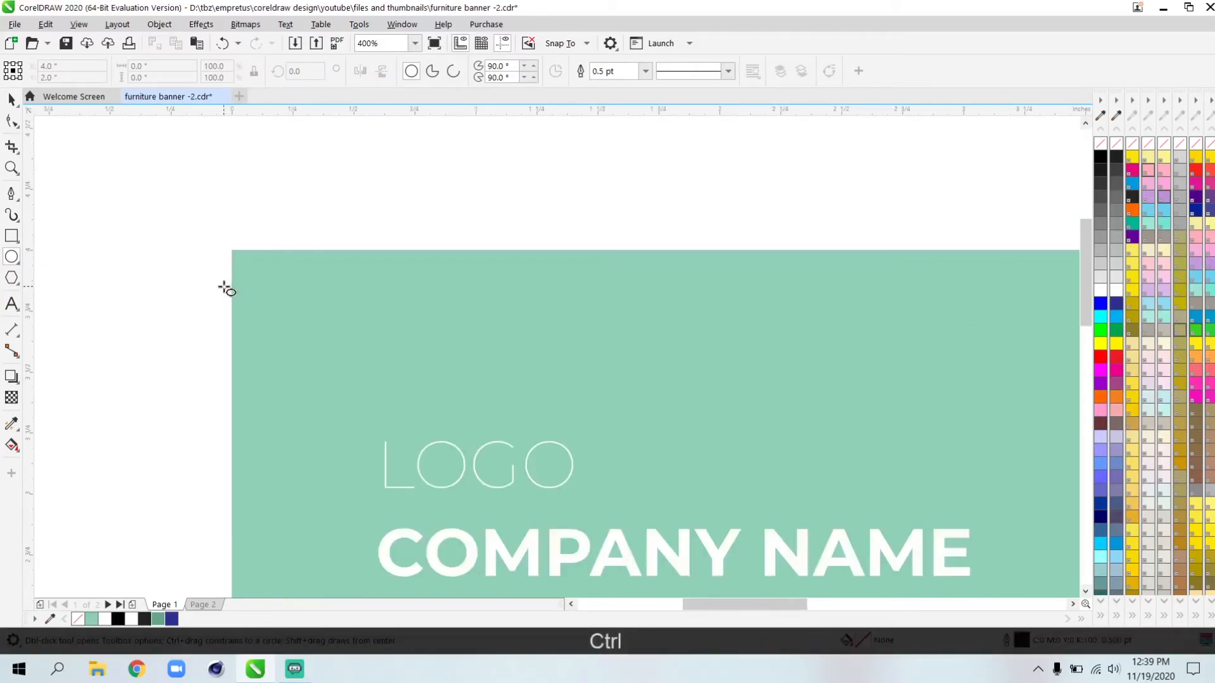
{"action": "left_click_drag", "start_coordinate": [230, 291], "coordinate": [223, 284]}
{"action": "key", "text": "ctrl+space"}
{"action": "scroll", "coordinate": [233, 292], "scroll_direction": "up", "scroll_amount": 2}
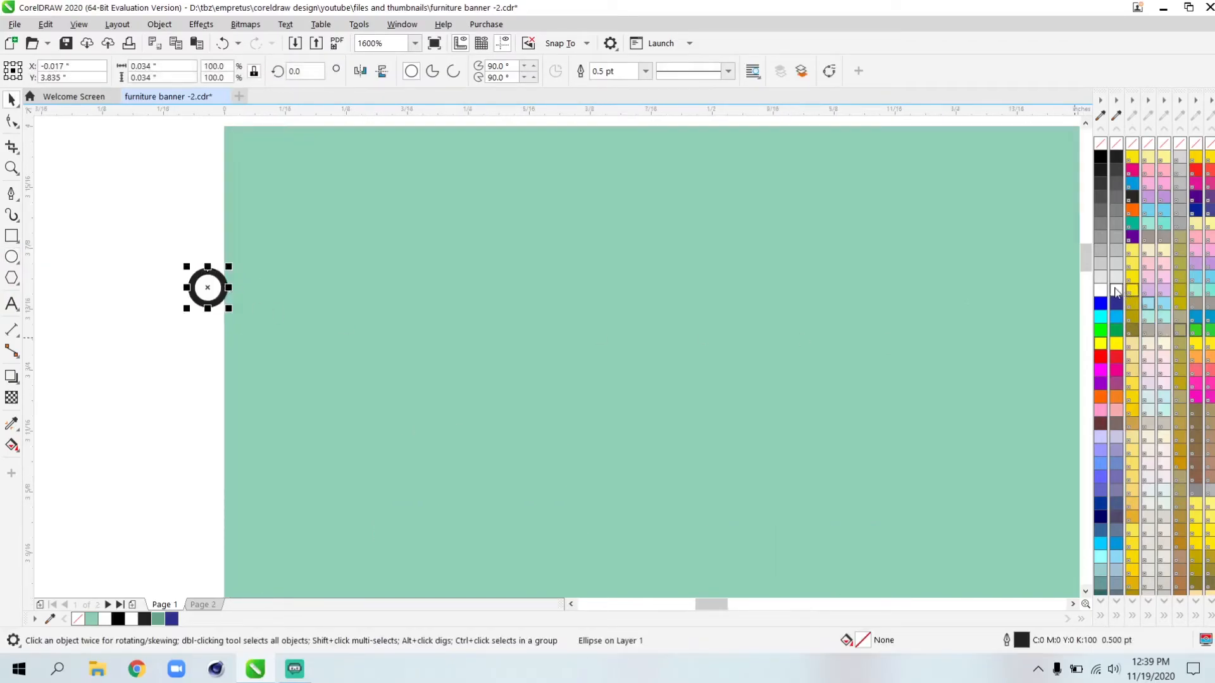
{"action": "right_click", "coordinate": [1113, 146]}
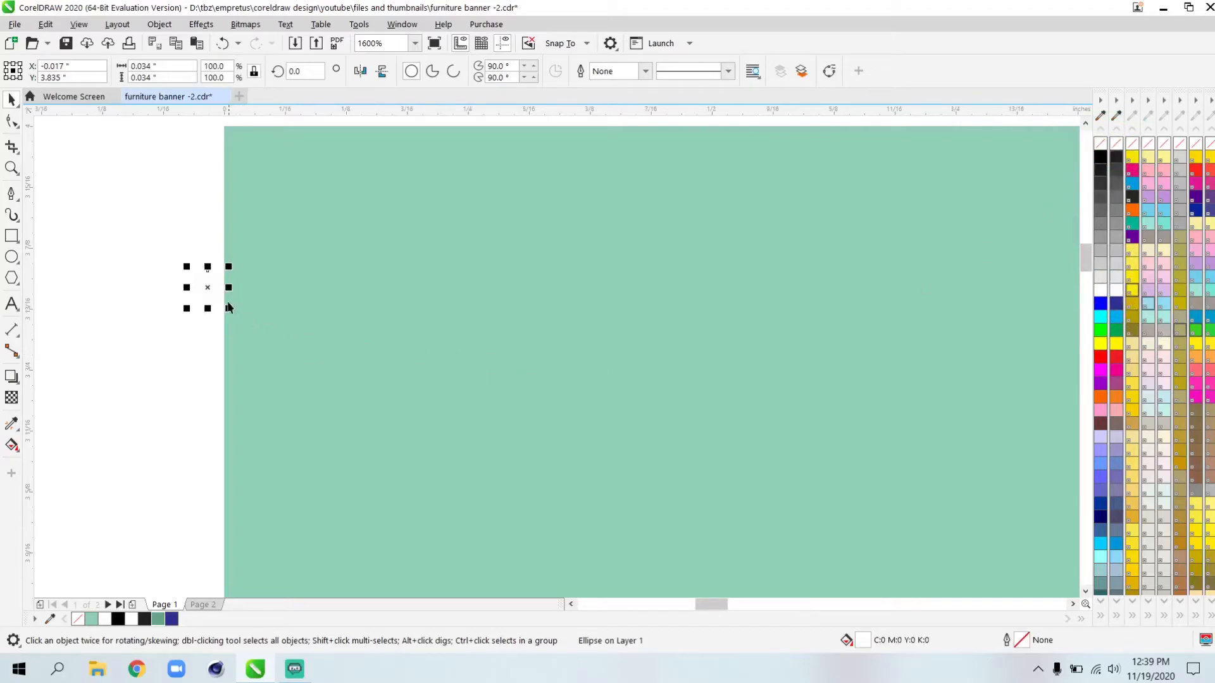
Duplicate the white dot to the right at even spacing to build a row of six dots.
{"action": "left_click_drag", "start_coordinate": [205, 289], "coordinate": [349, 298]}
{"action": "scroll", "coordinate": [358, 324], "scroll_direction": "down", "scroll_amount": 1}
{"action": "key", "text": "ctrl+r"}
{"action": "key", "text": "ctrl+r"}
{"action": "key", "text": "ctrl+r"}
{"action": "key", "text": "ctrl+r"}
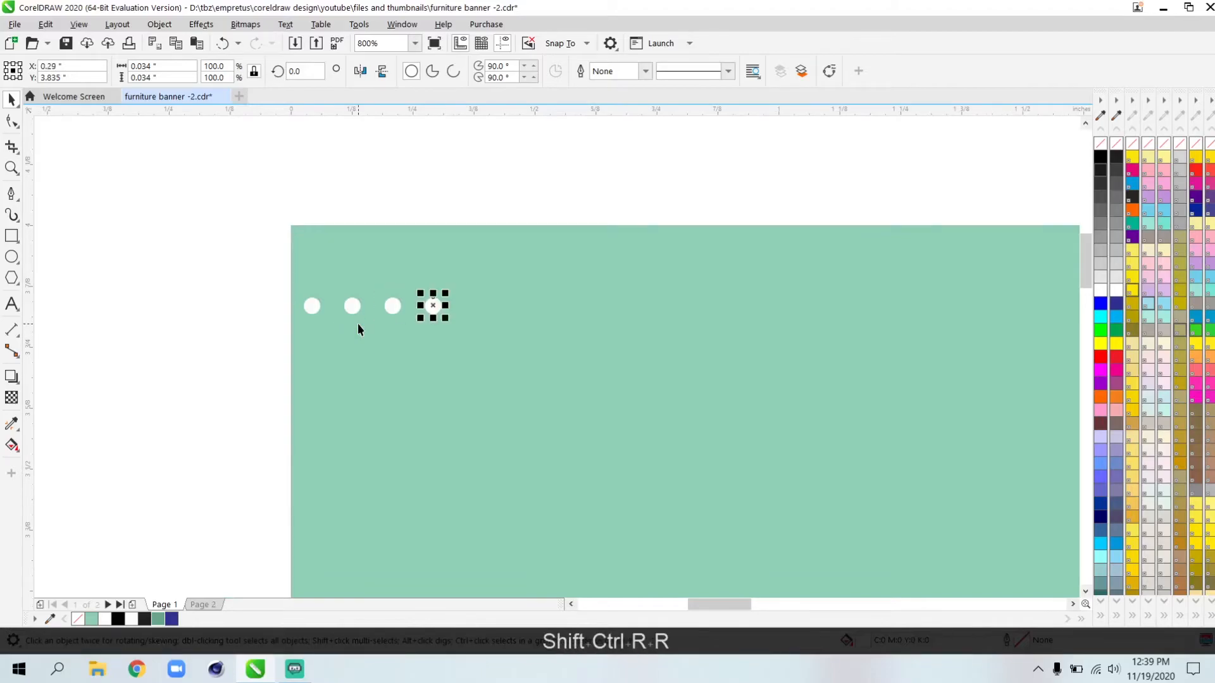
Copy the row of dots just below, staggered by half the spacing, and group the two rows.
{"action": "left_click_drag", "start_coordinate": [220, 272], "coordinate": [610, 336]}
{"action": "scroll", "coordinate": [434, 319], "scroll_direction": "up", "scroll_amount": 1}
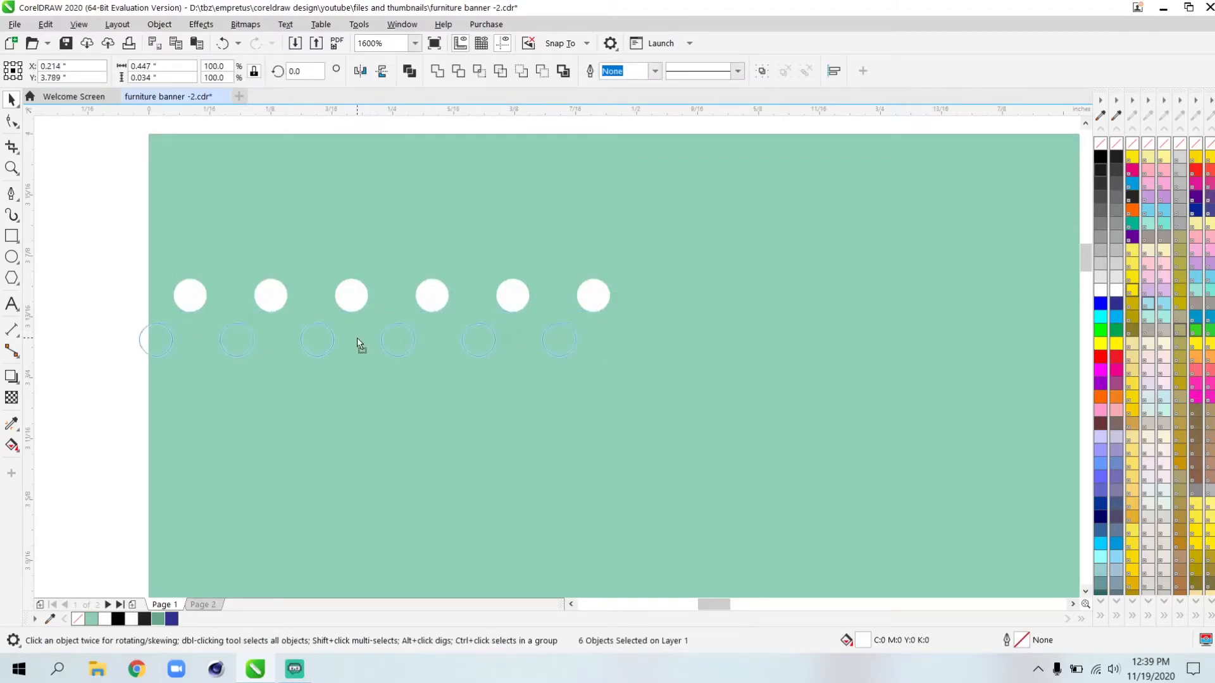
{"action": "left_click_drag", "start_coordinate": [354, 339], "coordinate": [350, 339]}
{"action": "scroll", "coordinate": [349, 302], "scroll_direction": "down", "scroll_amount": 1}
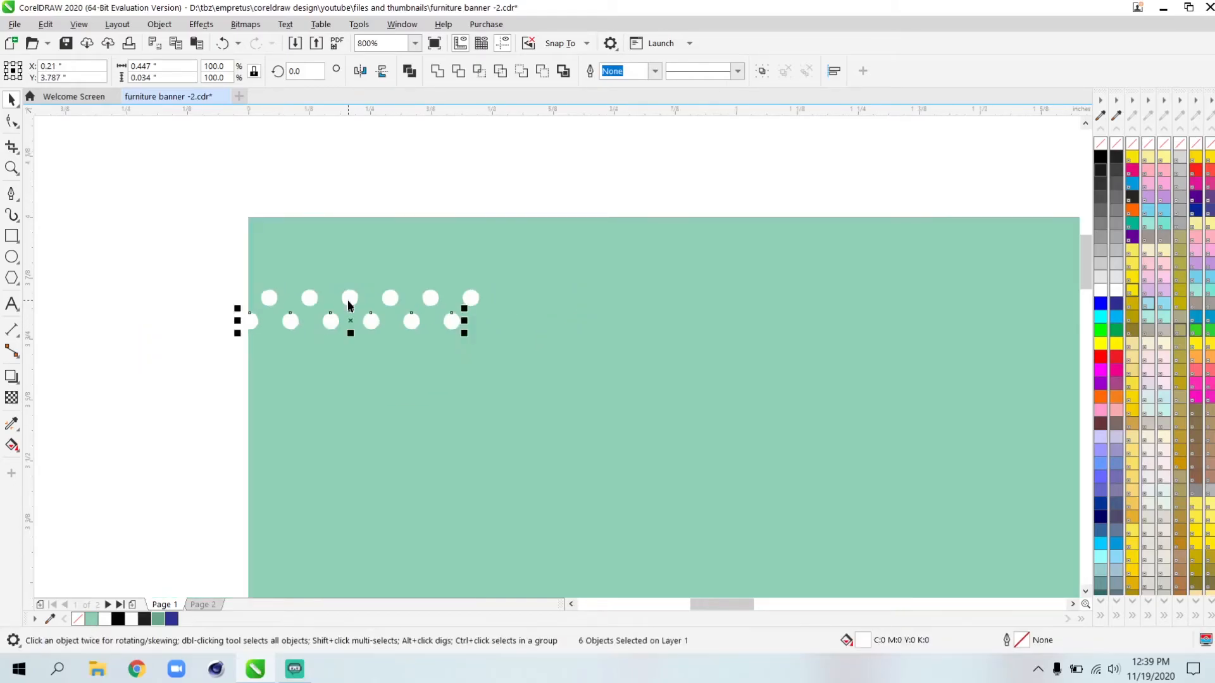
{"action": "left_click_drag", "start_coordinate": [228, 260], "coordinate": [561, 347]}
{"action": "key", "text": "ctrl+g"}
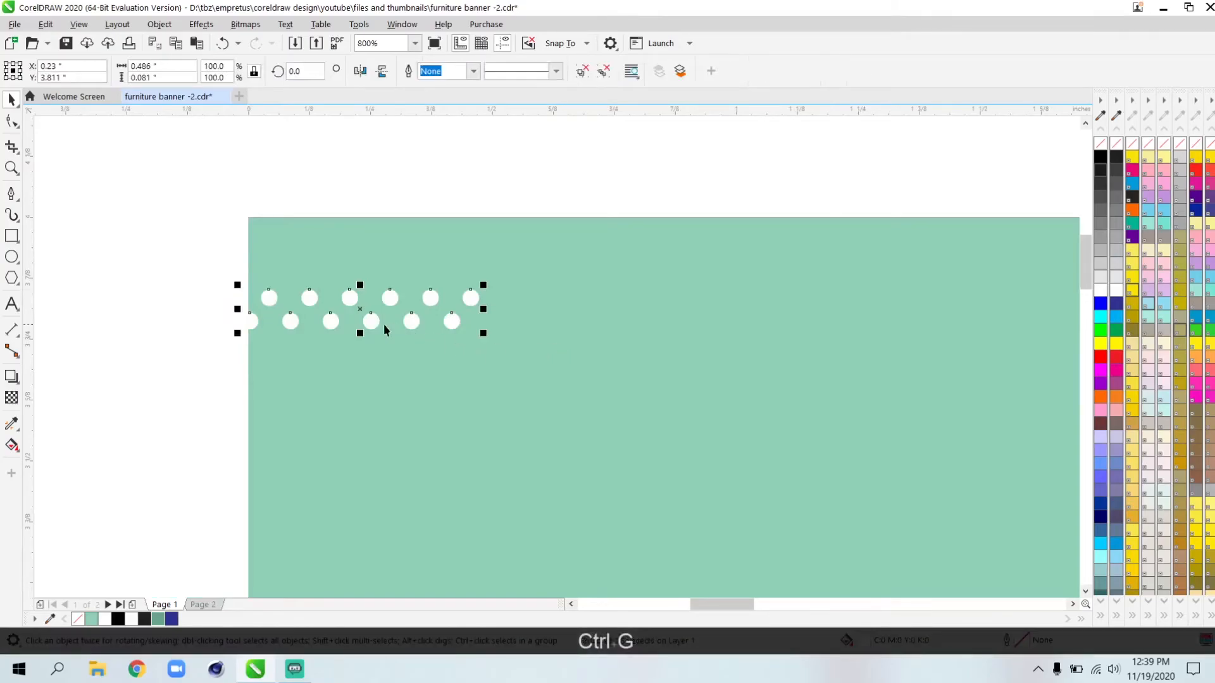
Duplicate the two-row dot group directly below and group everything into one four-row pattern.
{"action": "left_click_drag", "start_coordinate": [363, 324], "coordinate": [365, 354]}
{"action": "key", "text": "ctrl+g"}
{"action": "scroll", "coordinate": [361, 323], "scroll_direction": "down", "scroll_amount": 4}
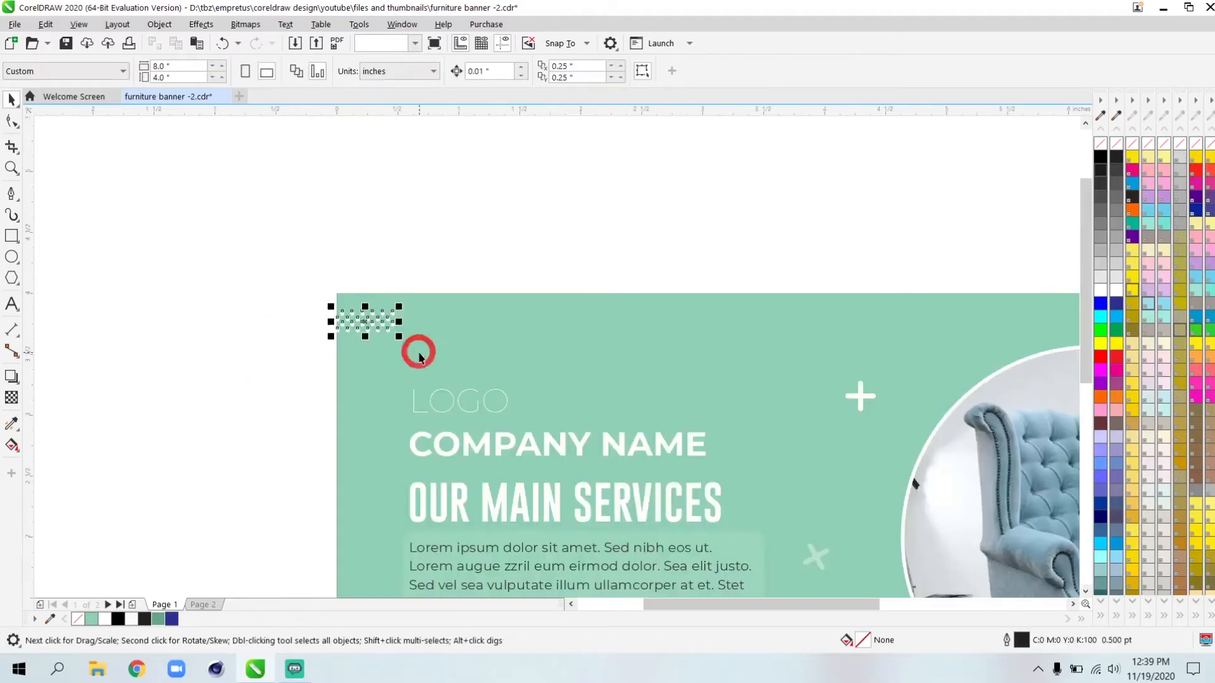
Adjust the dot pattern so it sits just inside the banner's upper-left corner.
{"action": "left_click_drag", "start_coordinate": [399, 334], "coordinate": [374, 344]}
{"action": "scroll", "coordinate": [374, 328], "scroll_direction": "up", "scroll_amount": 2}
{"action": "scroll", "coordinate": [378, 352], "scroll_direction": "down", "scroll_amount": 1}
{"action": "left_click", "coordinate": [378, 380]}
{"action": "left_click", "coordinate": [302, 350]}
{"action": "scroll", "coordinate": [317, 322], "scroll_direction": "down", "scroll_amount": 2}
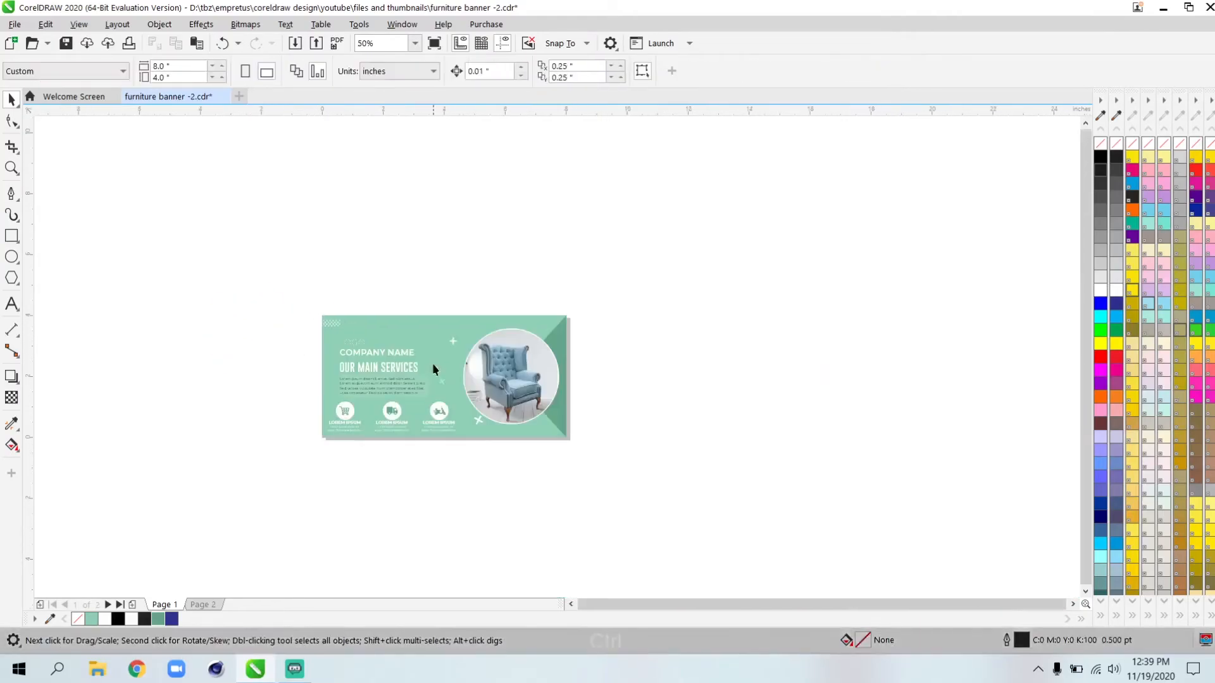
Draw a circle about 0.034 inches across above the upright plus sign and duplicate it rightward into an evenly spaced row of six.
{"action": "scroll", "coordinate": [421, 239], "scroll_direction": "up", "scroll_amount": 2}
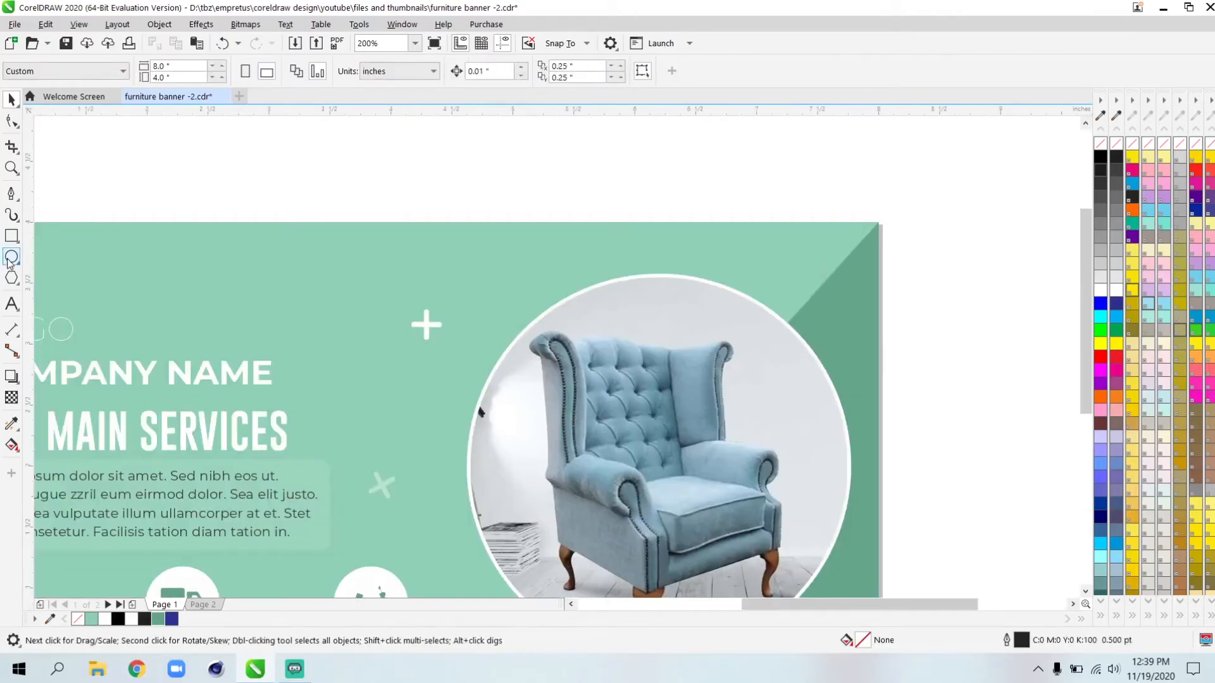
{"action": "left_click", "coordinate": [12, 256]}
{"action": "scroll", "coordinate": [522, 231], "scroll_direction": "up", "scroll_amount": 1}
{"action": "left_click_drag", "start_coordinate": [343, 257], "coordinate": [390, 274]}
{"action": "key", "text": "ctrl+space"}
{"action": "scroll", "coordinate": [350, 263], "scroll_direction": "up", "scroll_amount": 1}
{"action": "key", "text": "ctrl+r"}
{"action": "key", "text": "ctrl+r"}
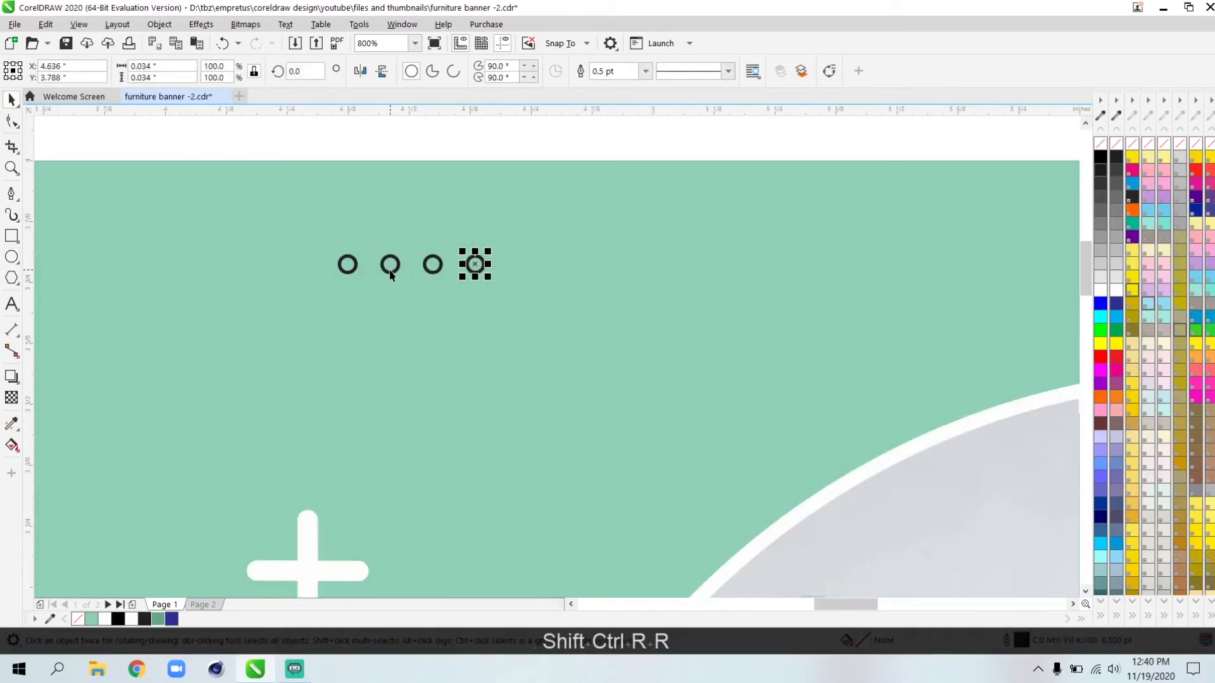
{"action": "key", "text": "ctrl+r"}
{"action": "key", "text": "ctrl+r"}
Fill the six new circles with white and remove their outlines.
{"action": "scroll", "coordinate": [439, 282], "scroll_direction": "down", "scroll_amount": 1}
{"action": "left_click_drag", "start_coordinate": [318, 203], "coordinate": [682, 316]}
{"action": "left_click", "coordinate": [1115, 291]}
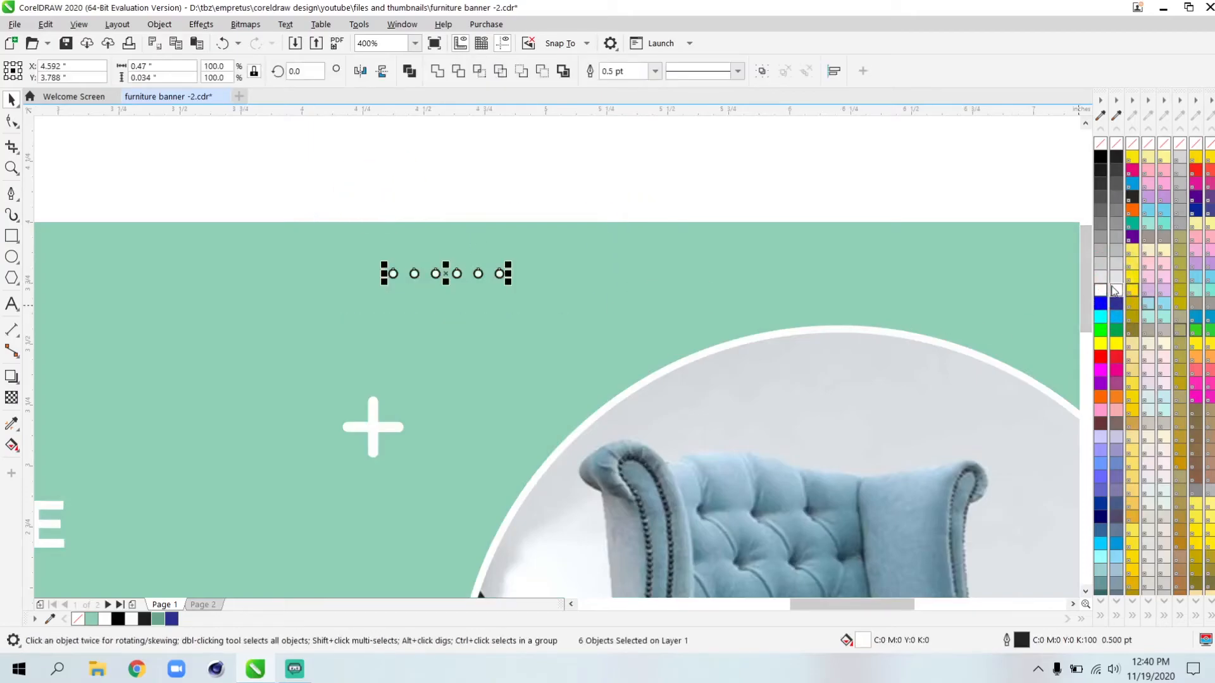
{"action": "right_click", "coordinate": [1115, 145]}
Copy the row of six dots directly below itself and group all twelve dots.
{"action": "scroll", "coordinate": [424, 275], "scroll_direction": "up", "scroll_amount": 1}
{"action": "left_click_drag", "start_coordinate": [470, 270], "coordinate": [473, 308]}
{"action": "scroll", "coordinate": [473, 309], "scroll_direction": "down", "scroll_amount": 1}
{"action": "left_click", "coordinate": [355, 196]}
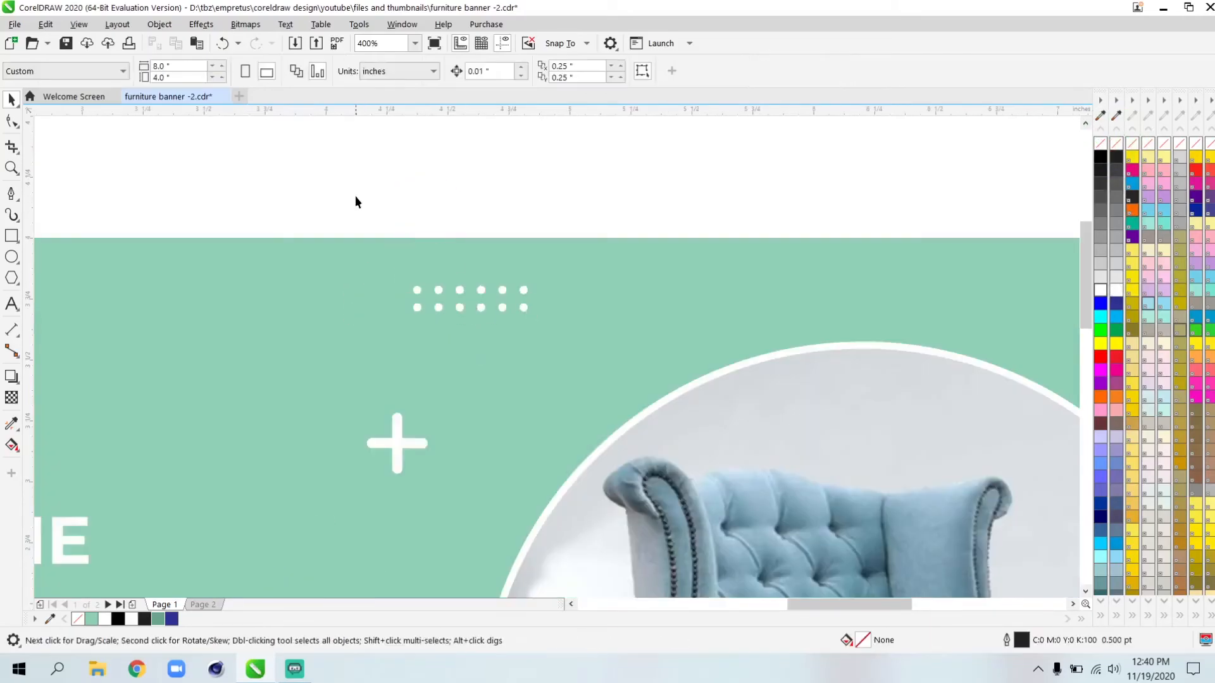
{"action": "scroll", "coordinate": [487, 283], "scroll_direction": "up", "scroll_amount": 1}
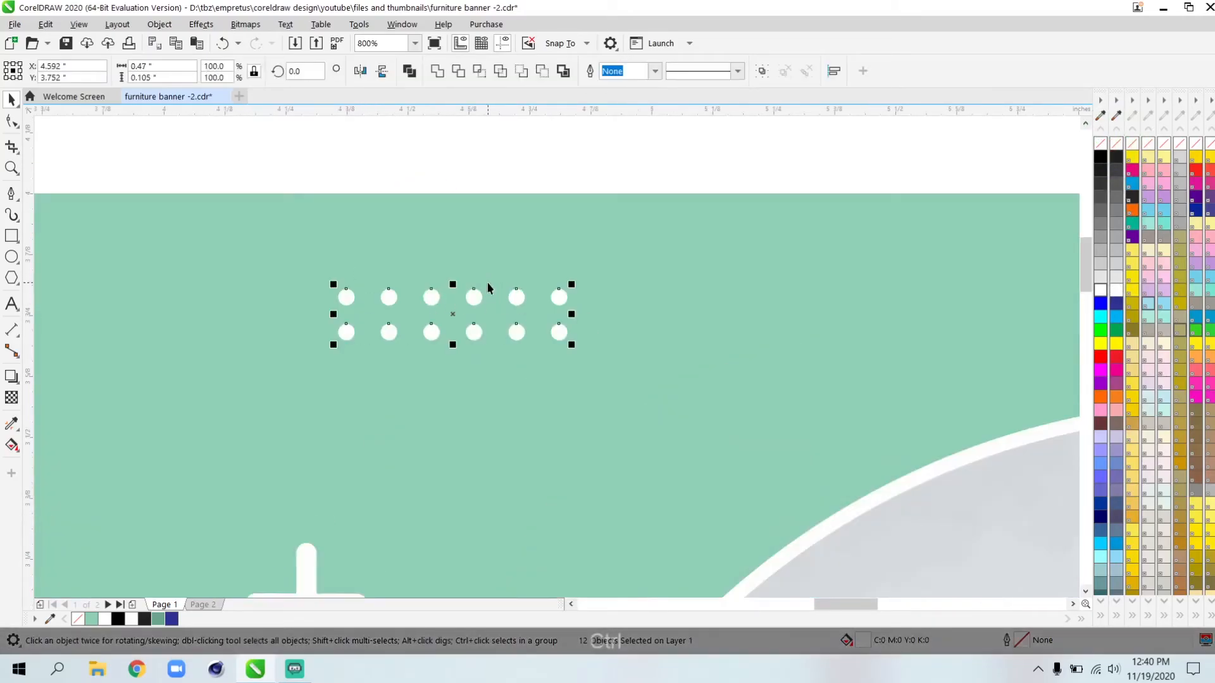
{"action": "key", "text": "ctrl+g"}
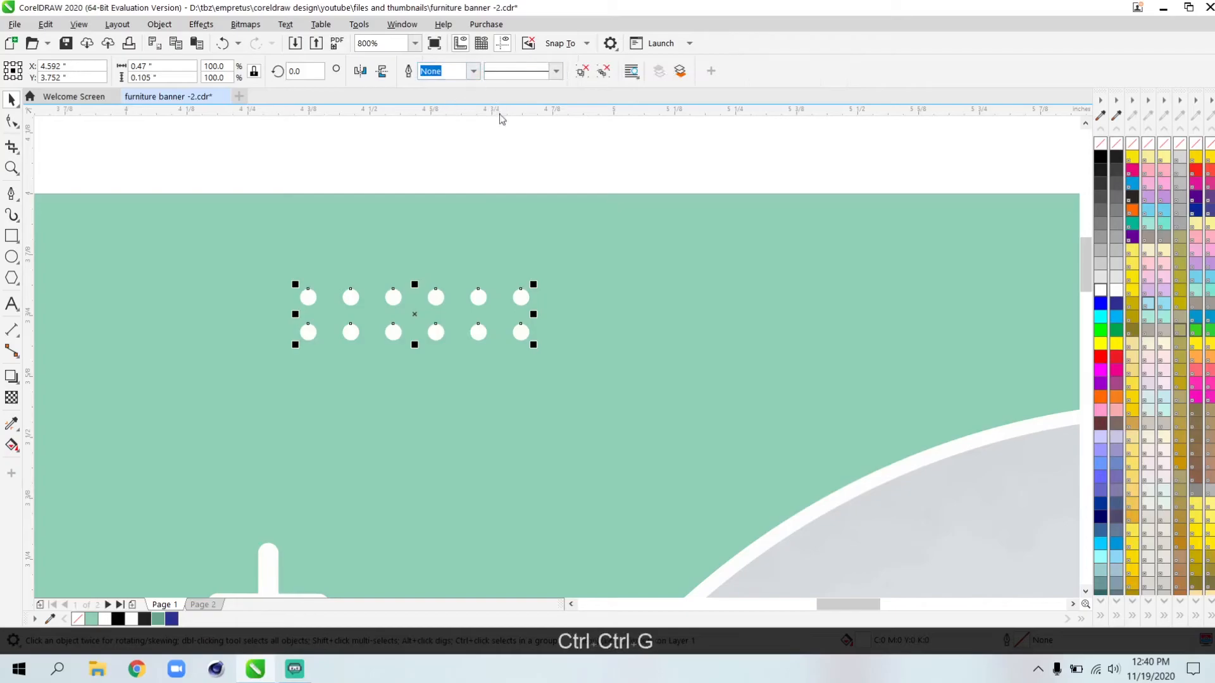
Enlarge the twelve-dot group to about 0.673 inches wide and place a copy near the banner's lower-right corner.
{"action": "scroll", "coordinate": [515, 176], "scroll_direction": "down", "scroll_amount": 1}
{"action": "left_click_drag", "start_coordinate": [336, 169], "coordinate": [510, 275]}
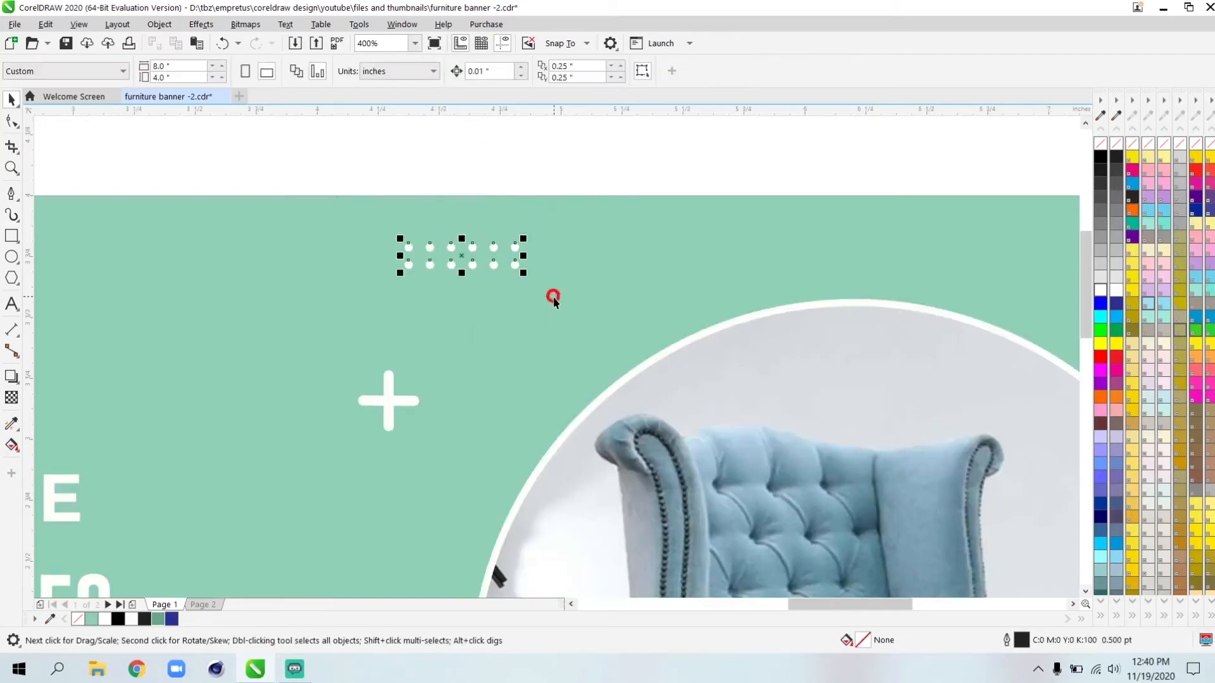
{"action": "scroll", "coordinate": [553, 296], "scroll_direction": "down", "scroll_amount": 3}
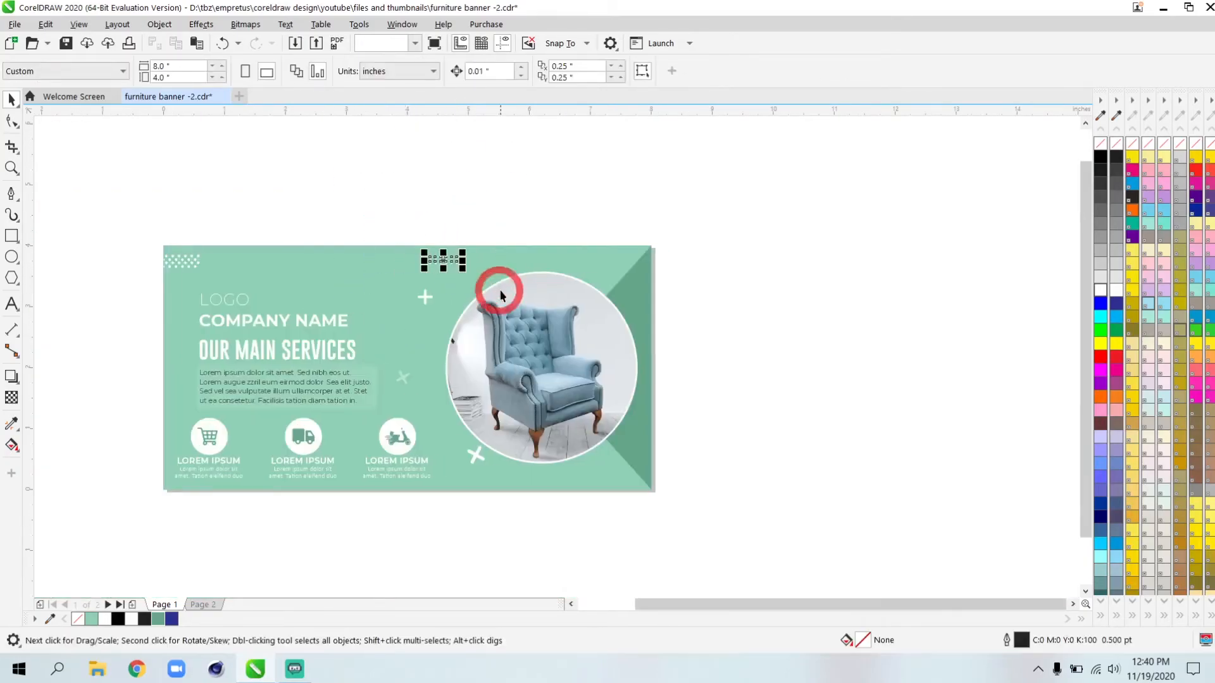
{"action": "left_click_drag", "start_coordinate": [466, 270], "coordinate": [613, 471]}
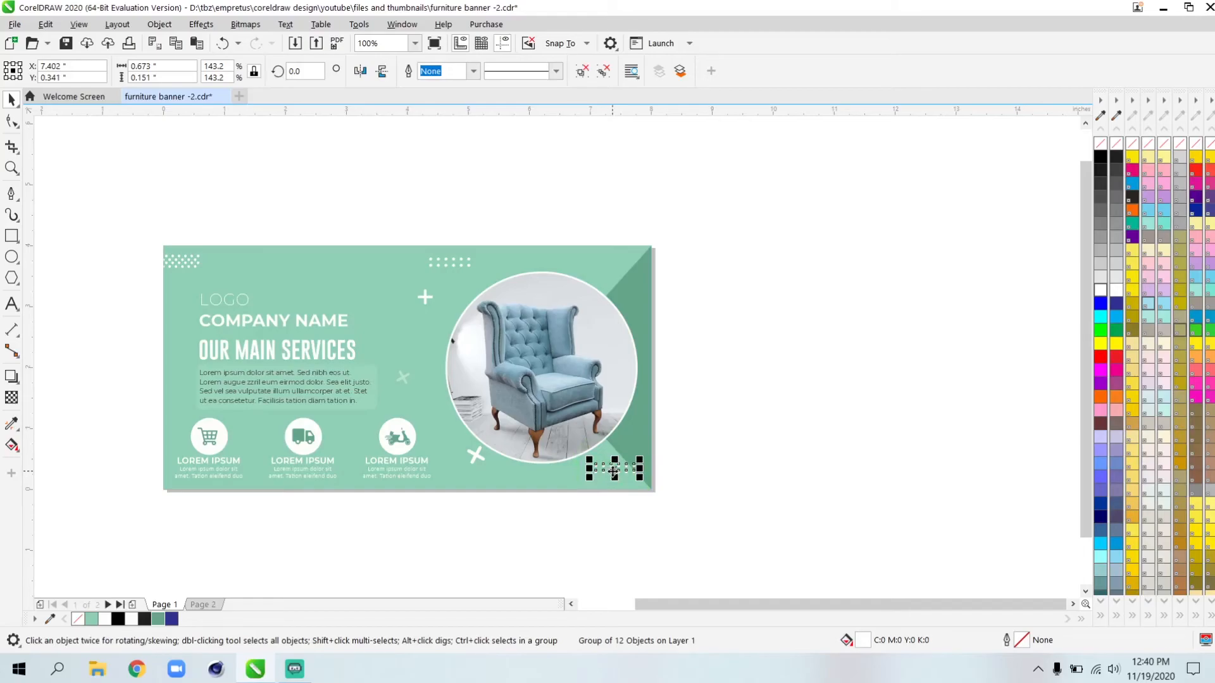
Send the lower-right dot group to the back and bring it forward one level.
{"action": "scroll", "coordinate": [613, 471], "scroll_direction": "up", "scroll_amount": 2}
{"action": "key", "text": "shift+Page_Down"}
{"action": "key", "text": "ctrl+Page_Up"}
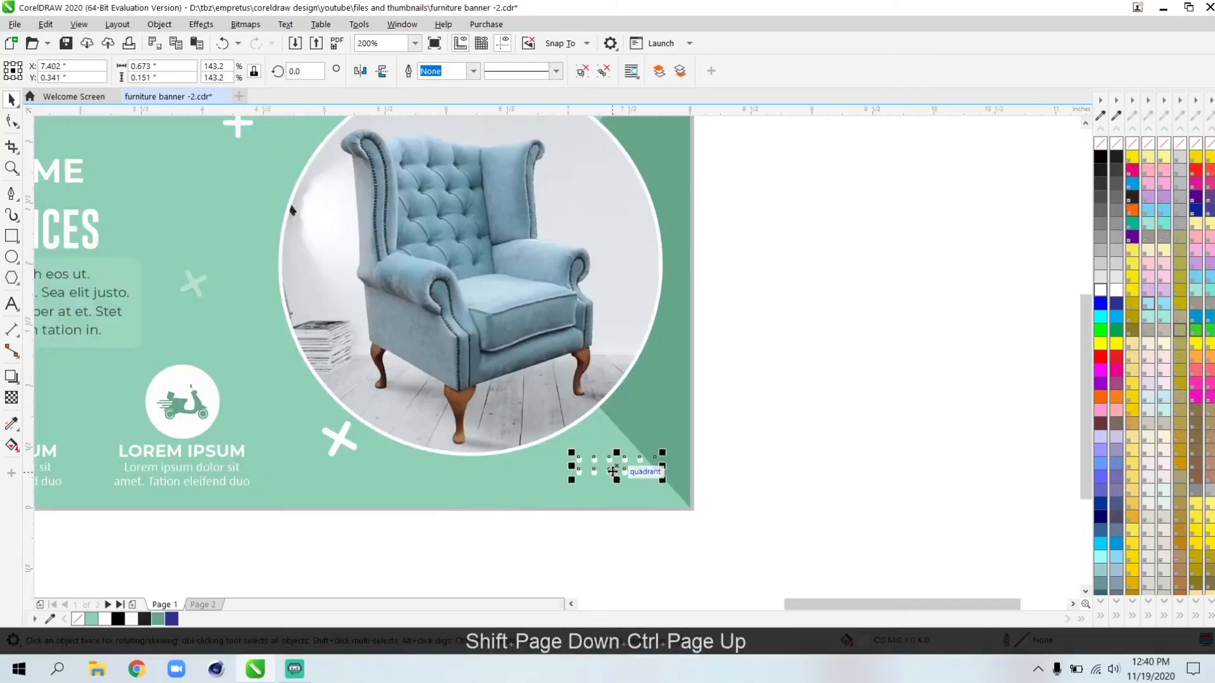
{"action": "left_click", "coordinate": [765, 428]}
{"action": "scroll", "coordinate": [764, 428], "scroll_direction": "down", "scroll_amount": 4}
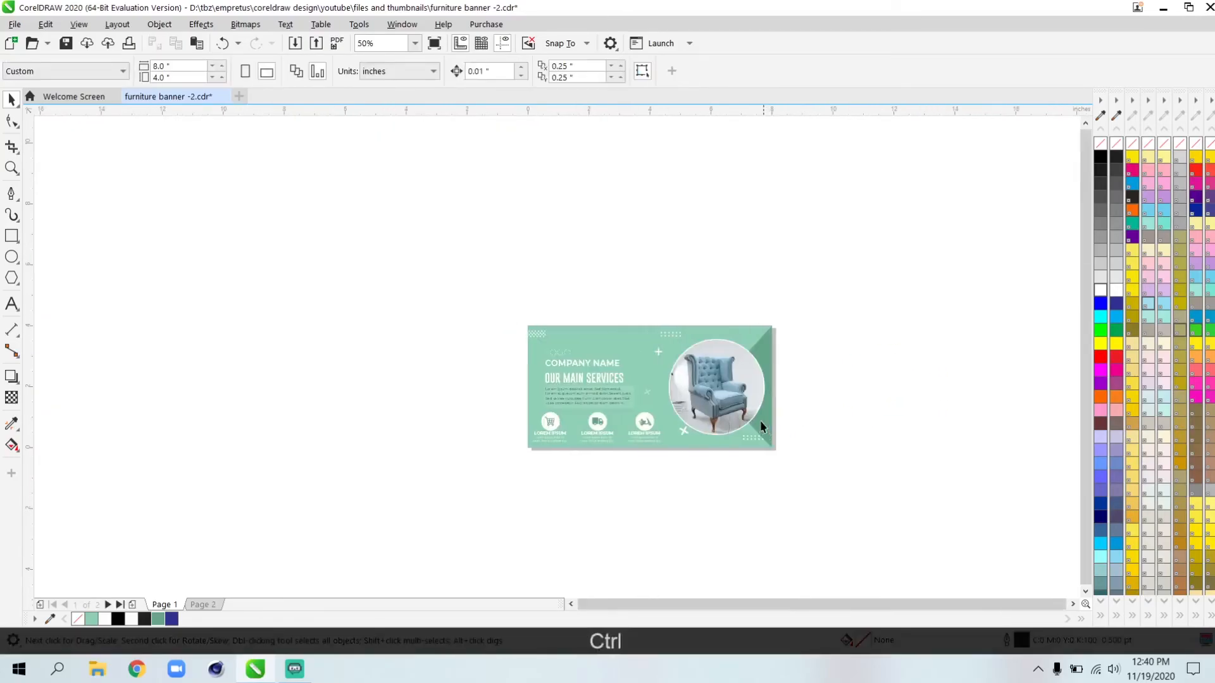
{"action": "scroll", "coordinate": [656, 369], "scroll_direction": "up", "scroll_amount": 2}
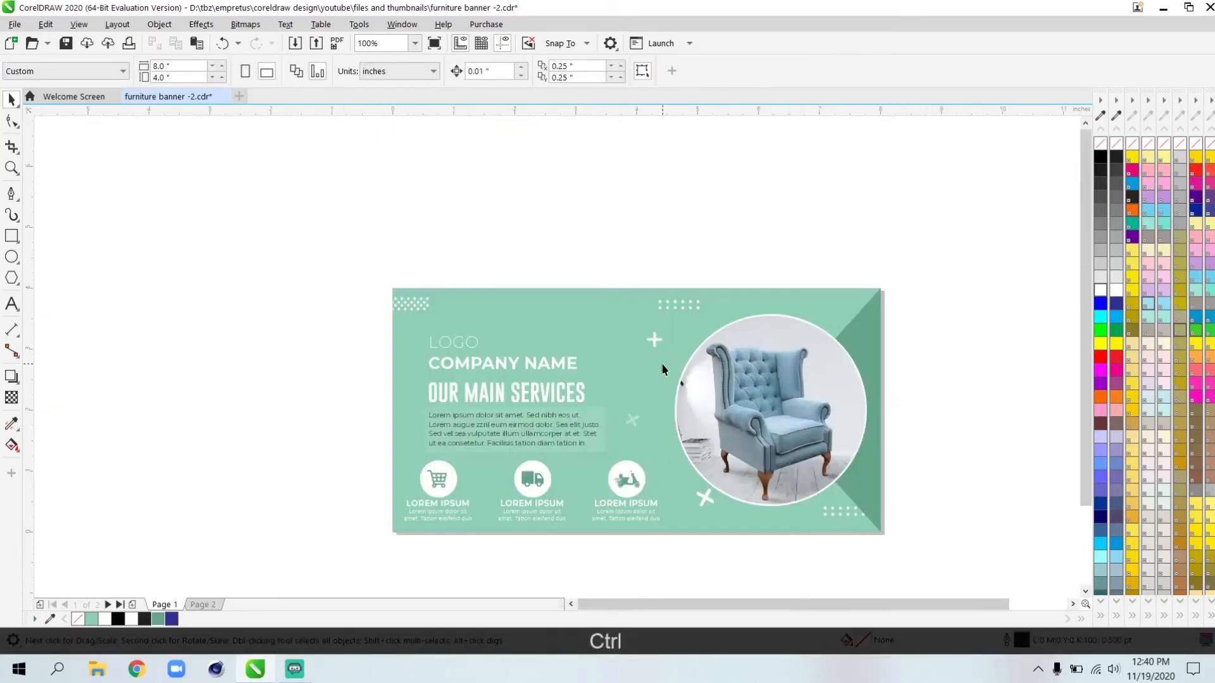
Draw a circle about 0.458 inches across on the banner's left edge and combine it with a slightly offset duplicate.
{"action": "left_click", "coordinate": [11, 256]}
{"action": "scroll", "coordinate": [373, 405], "scroll_direction": "up", "scroll_amount": 1}
{"action": "left_click_drag", "start_coordinate": [438, 366], "coordinate": [482, 420]}
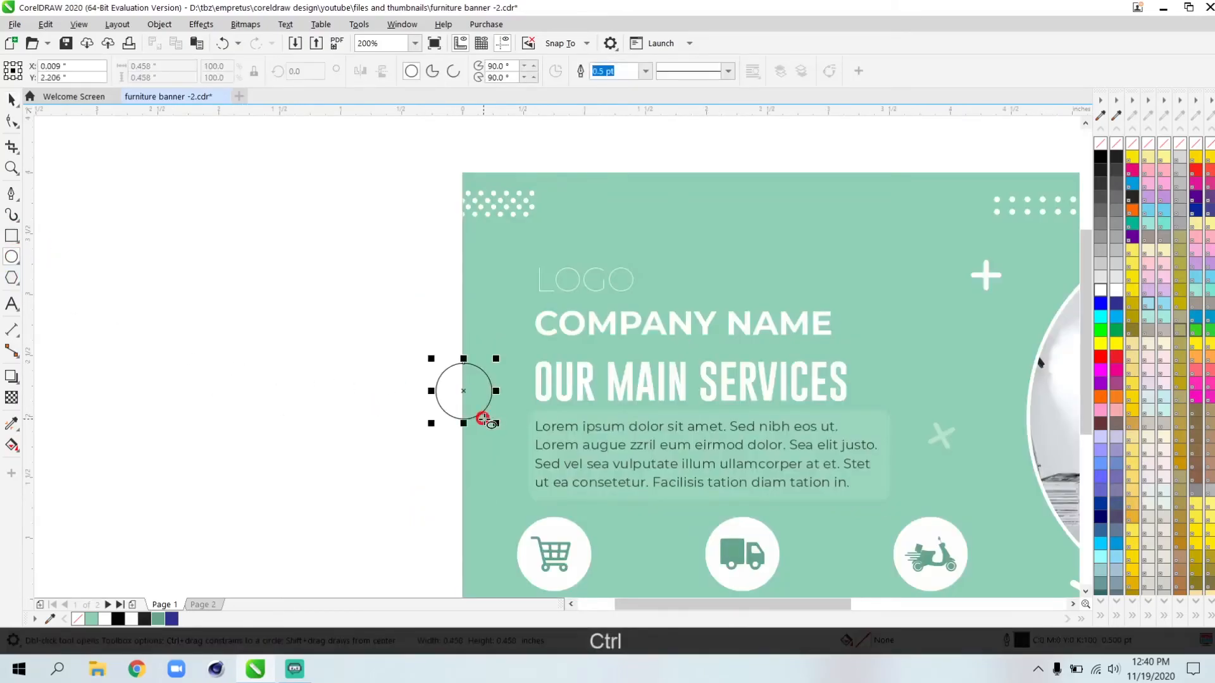
{"action": "key", "text": "ctrl+space"}
{"action": "scroll", "coordinate": [483, 420], "scroll_direction": "up", "scroll_amount": 1}
{"action": "left_click_drag", "start_coordinate": [443, 365], "coordinate": [453, 384]}
{"action": "left_click", "coordinate": [417, 315], "text": "shift"}
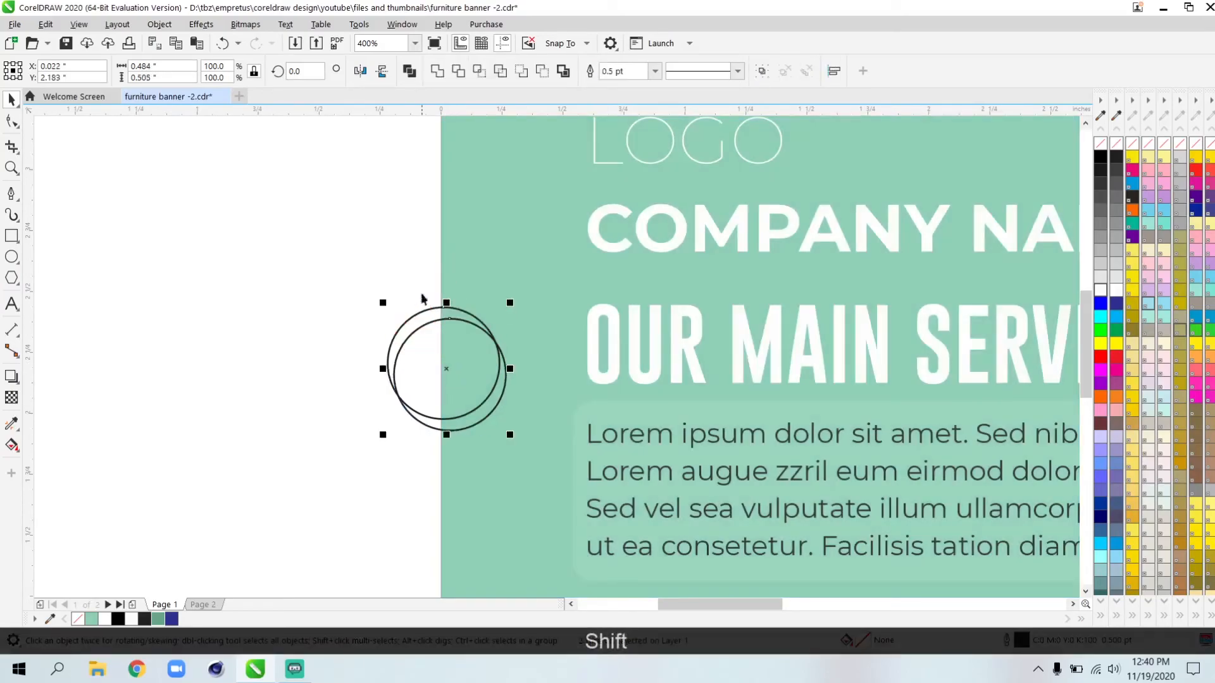
{"action": "left_click", "coordinate": [417, 74]}
Give the combined circles 82 percent uniform transparency and a white fill without an outline.
{"action": "left_click", "coordinate": [10, 399]}
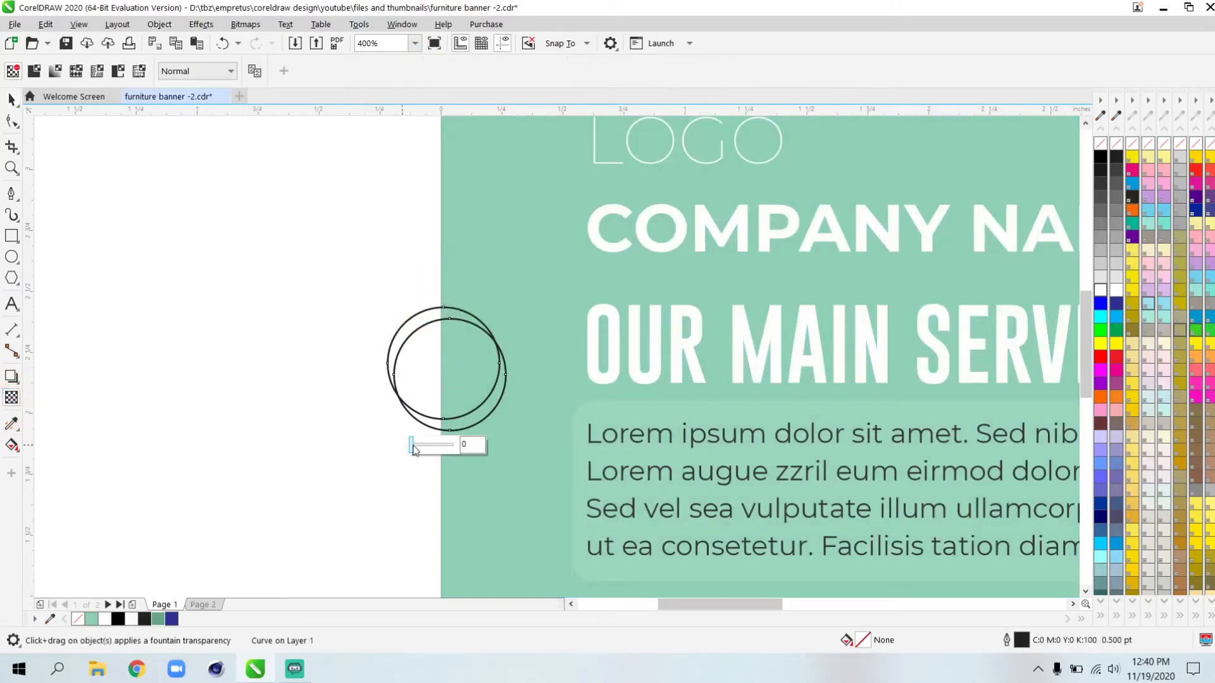
{"action": "left_click", "coordinate": [452, 449]}
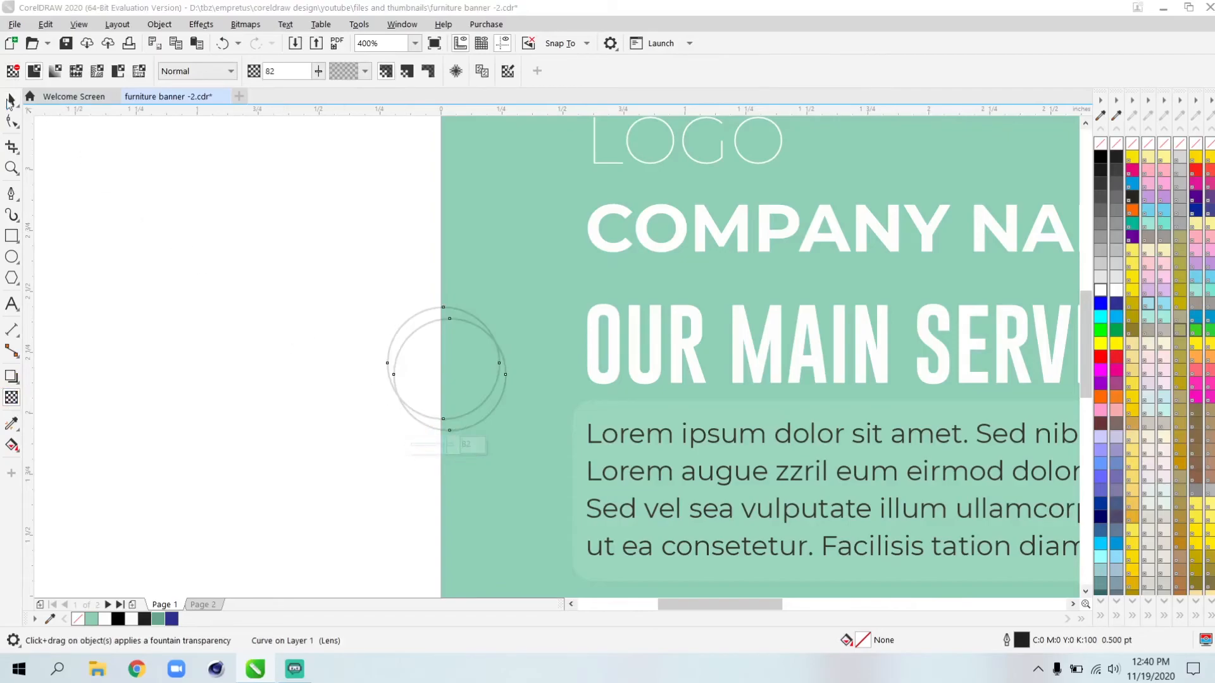
{"action": "left_click", "coordinate": [9, 100]}
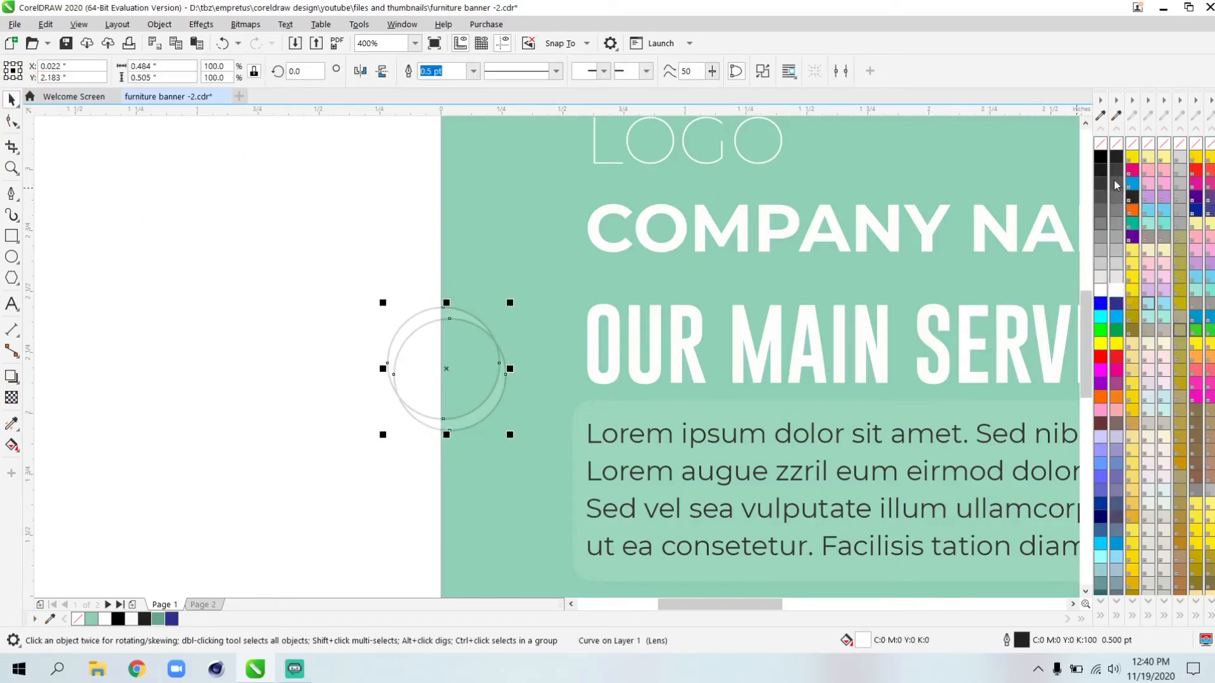
{"action": "right_click", "coordinate": [1113, 147]}
PowerClip the crescent ring inside the banner's mint background rectangle.
{"action": "left_click", "coordinate": [389, 448]}
{"action": "left_click", "coordinate": [459, 420]}
{"action": "left_click", "coordinate": [509, 503]}
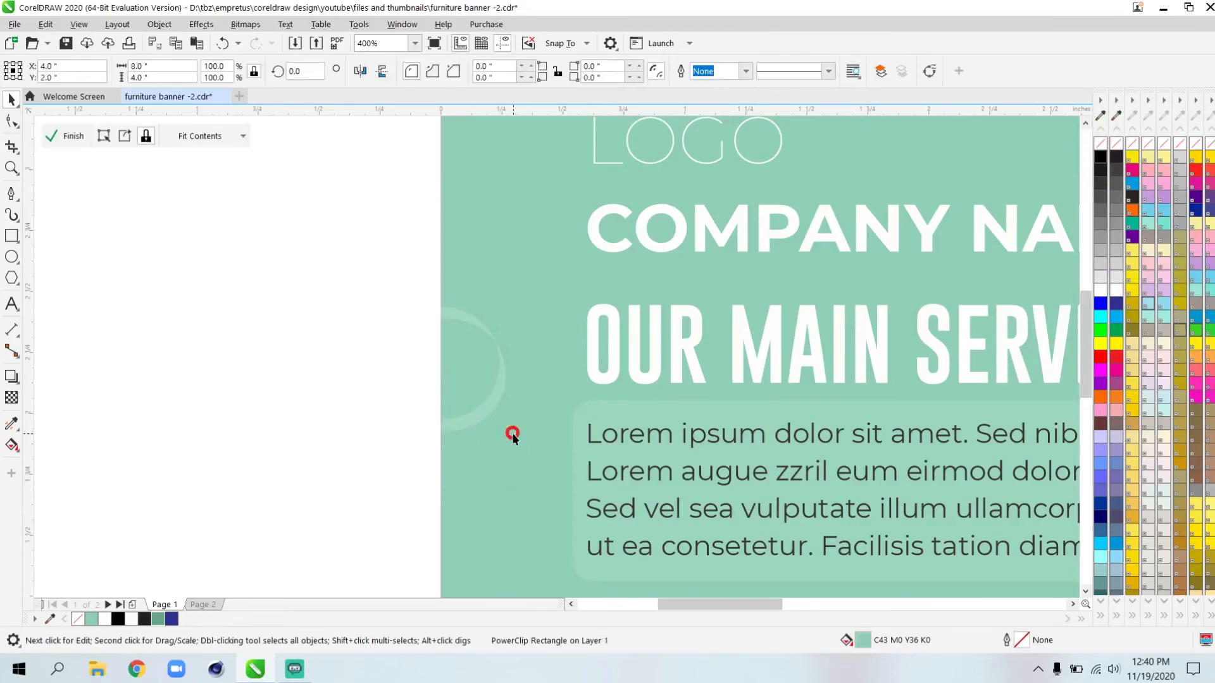
Edit the background's PowerClip contents to fill the crescent ring with black, and finish editing.
{"action": "double_click", "coordinate": [513, 434]}
{"action": "left_click", "coordinate": [488, 401]}
{"action": "left_click", "coordinate": [1117, 163]}
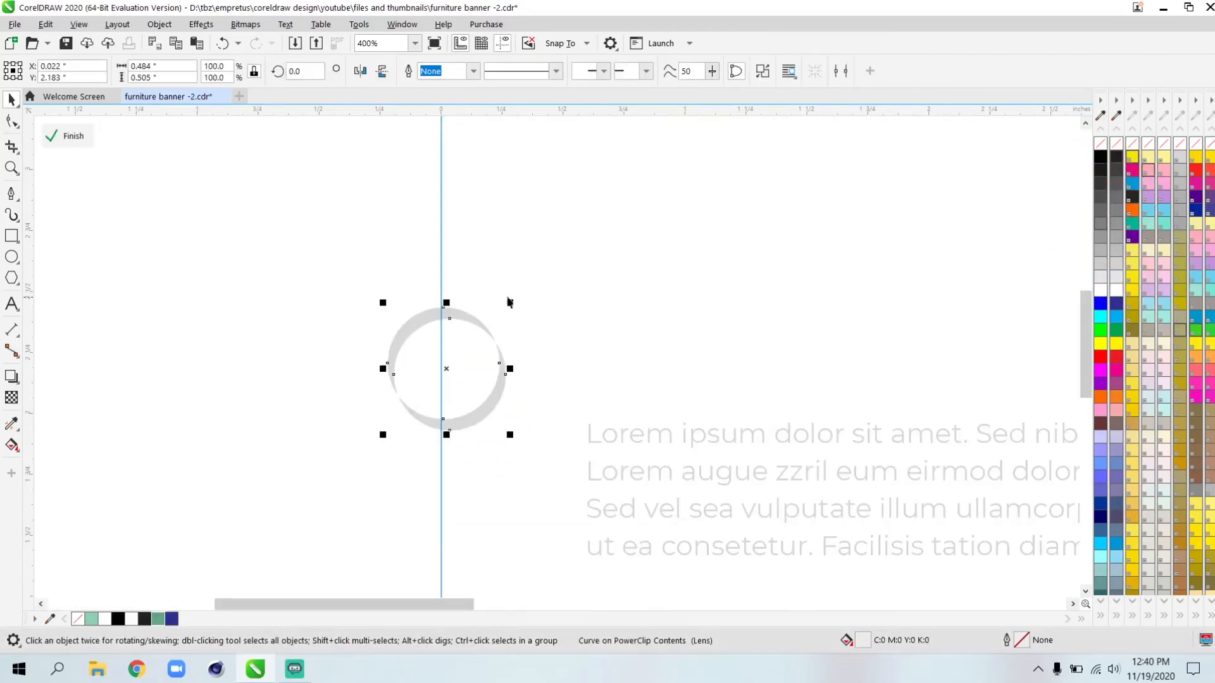
{"action": "left_click", "coordinate": [317, 287], "text": "ctrl"}
{"action": "scroll", "coordinate": [429, 365], "scroll_direction": "down", "scroll_amount": 2}
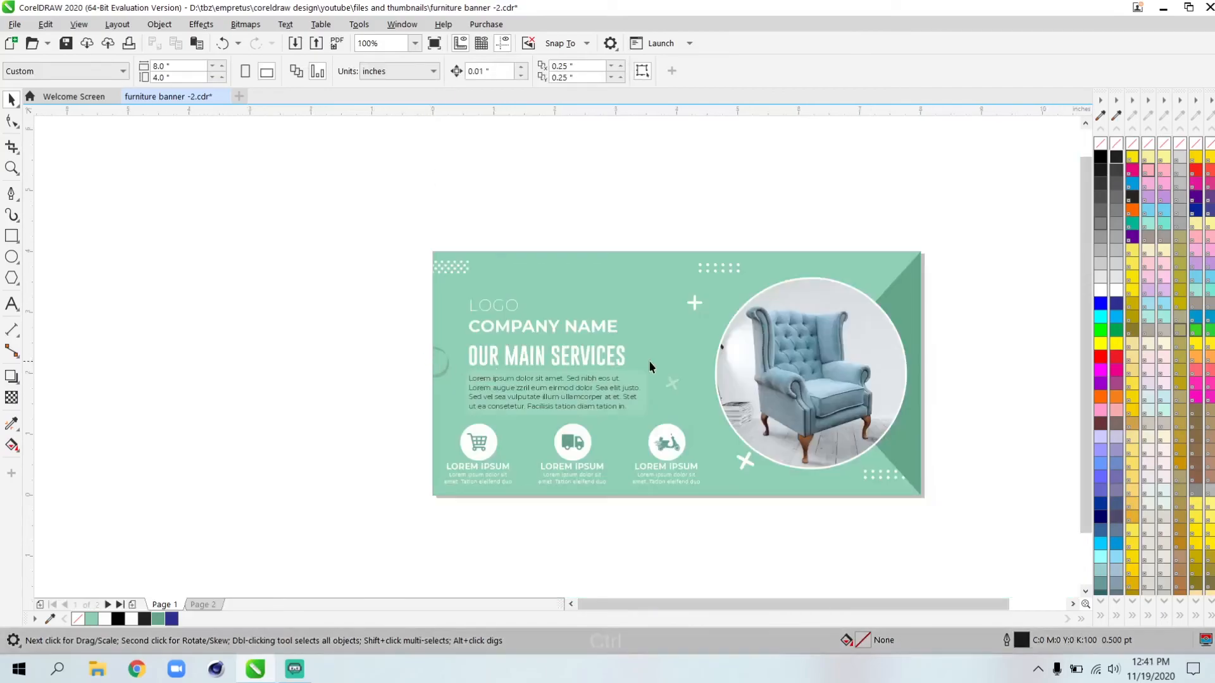
Draw a circle about 6.06 inches across over the banner's left part and shift it slightly left.
{"action": "scroll", "coordinate": [637, 362], "scroll_direction": "right", "scroll_amount": 3}
{"action": "left_click", "coordinate": [11, 256]}
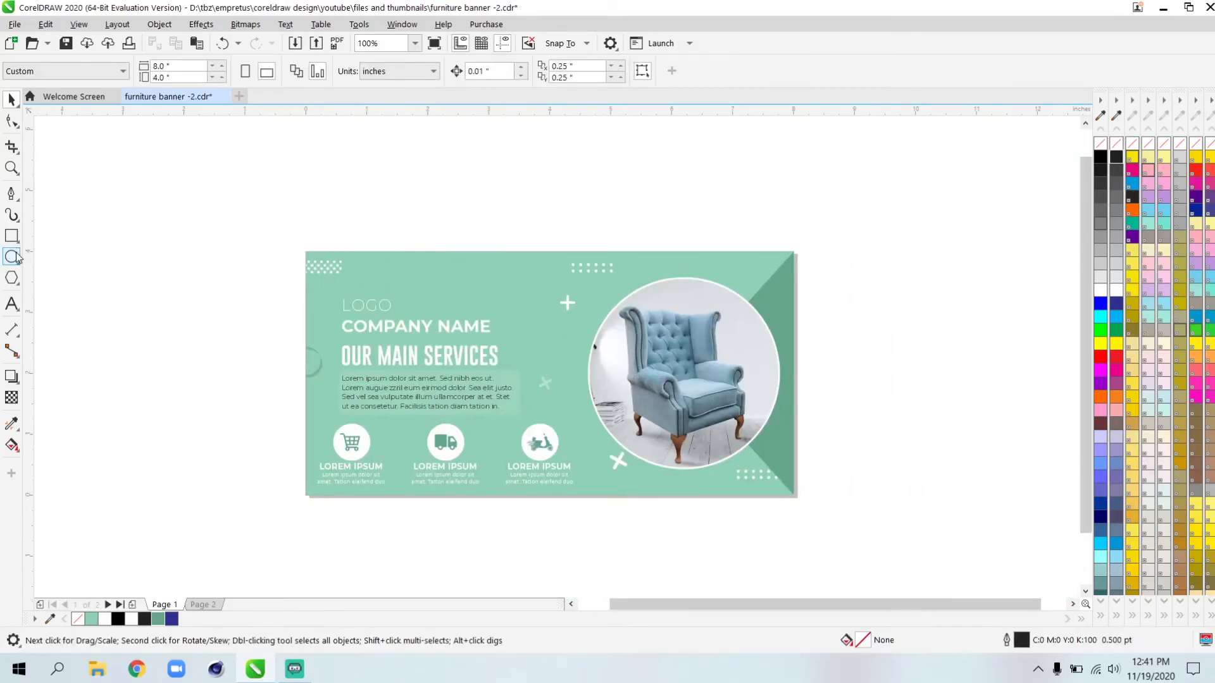
{"action": "scroll", "coordinate": [430, 326], "scroll_direction": "down", "scroll_amount": 1}
{"action": "scroll", "coordinate": [421, 313], "scroll_direction": "up", "scroll_amount": 1}
{"action": "scroll", "coordinate": [421, 311], "scroll_direction": "down", "scroll_amount": 1}
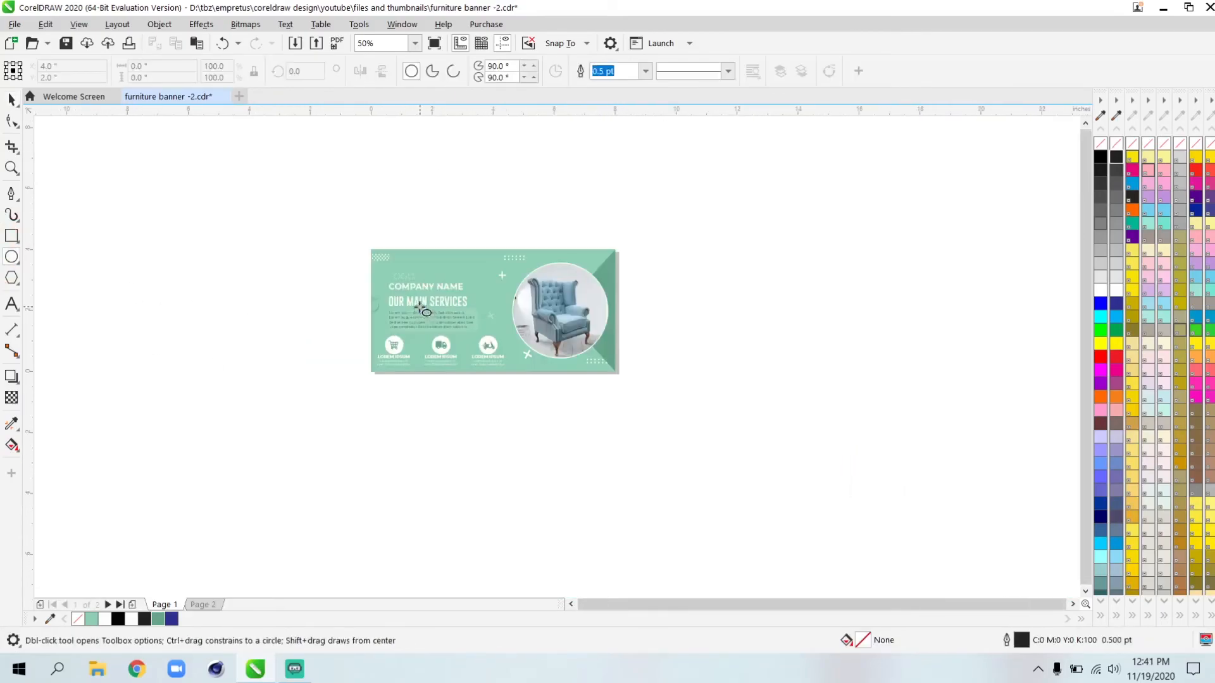
{"action": "mouse_move", "coordinate": [314, 209]}
{"action": "left_mouse_down"}
{"action": "mouse_move", "coordinate": [428, 320]}
{"action": "mouse_move", "coordinate": [443, 402]}
{"action": "left_mouse_up"}
{"action": "key", "text": "space"}
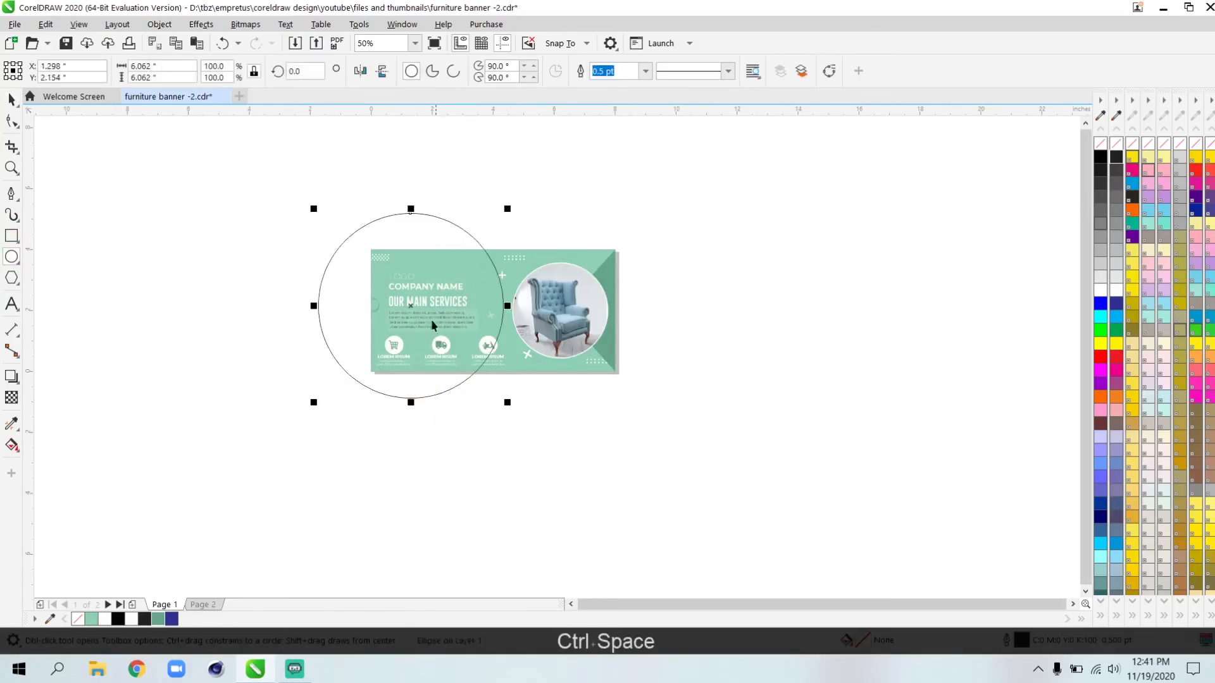
{"action": "left_click_drag", "start_coordinate": [409, 305], "coordinate": [393, 304]}
Give the large circle a white outline 4.0 pt wide.
{"action": "right_click", "coordinate": [1115, 291]}
{"action": "scroll", "coordinate": [474, 353], "scroll_direction": "up", "scroll_amount": 1}
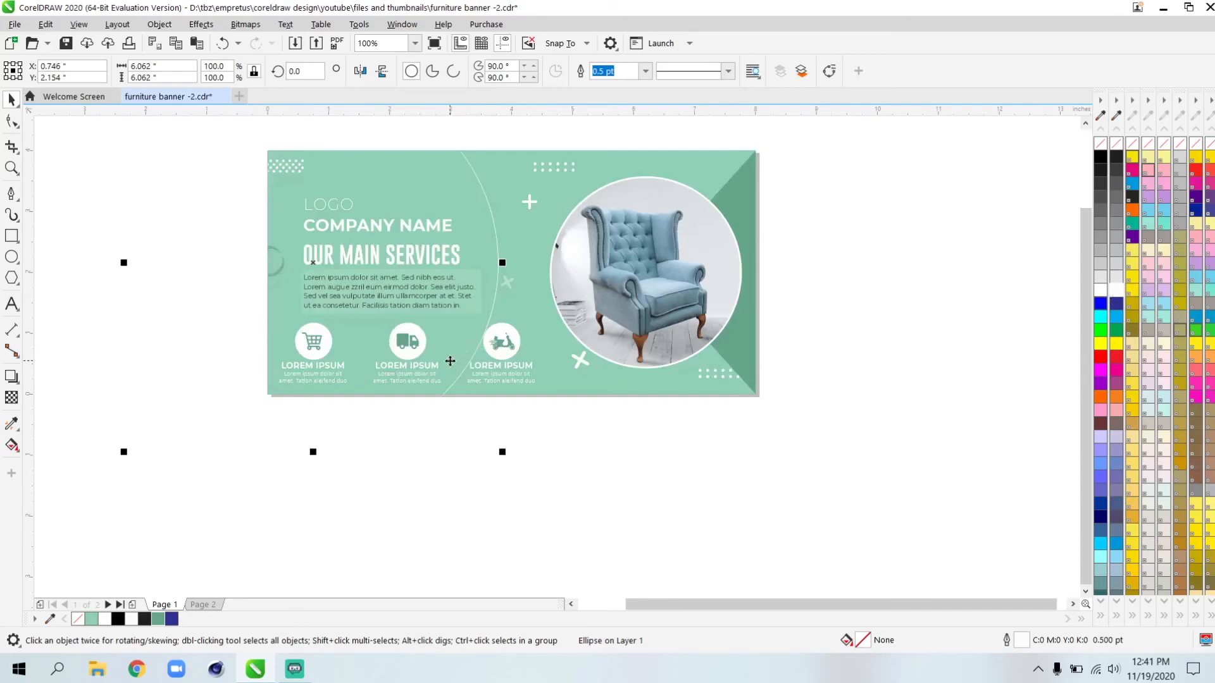
{"action": "left_click", "coordinate": [646, 71]}
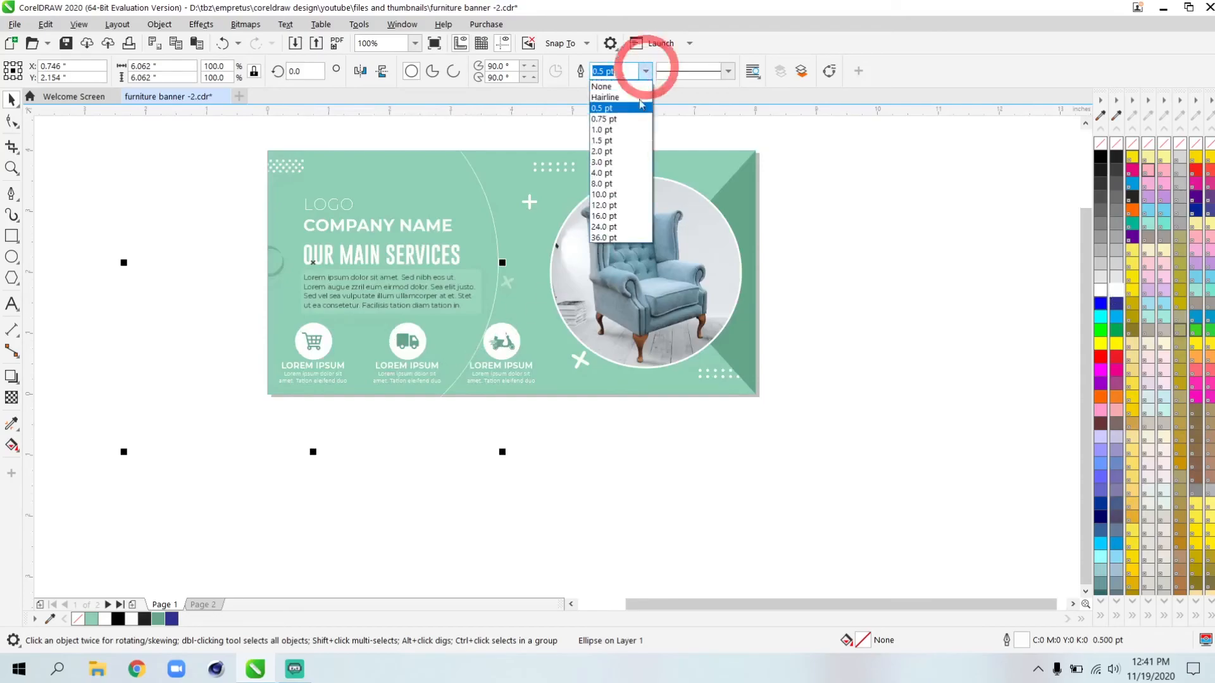
{"action": "left_click", "coordinate": [614, 176]}
Set the large circle's uniform transparency to 95 percent.
{"action": "left_click", "coordinate": [12, 397]}
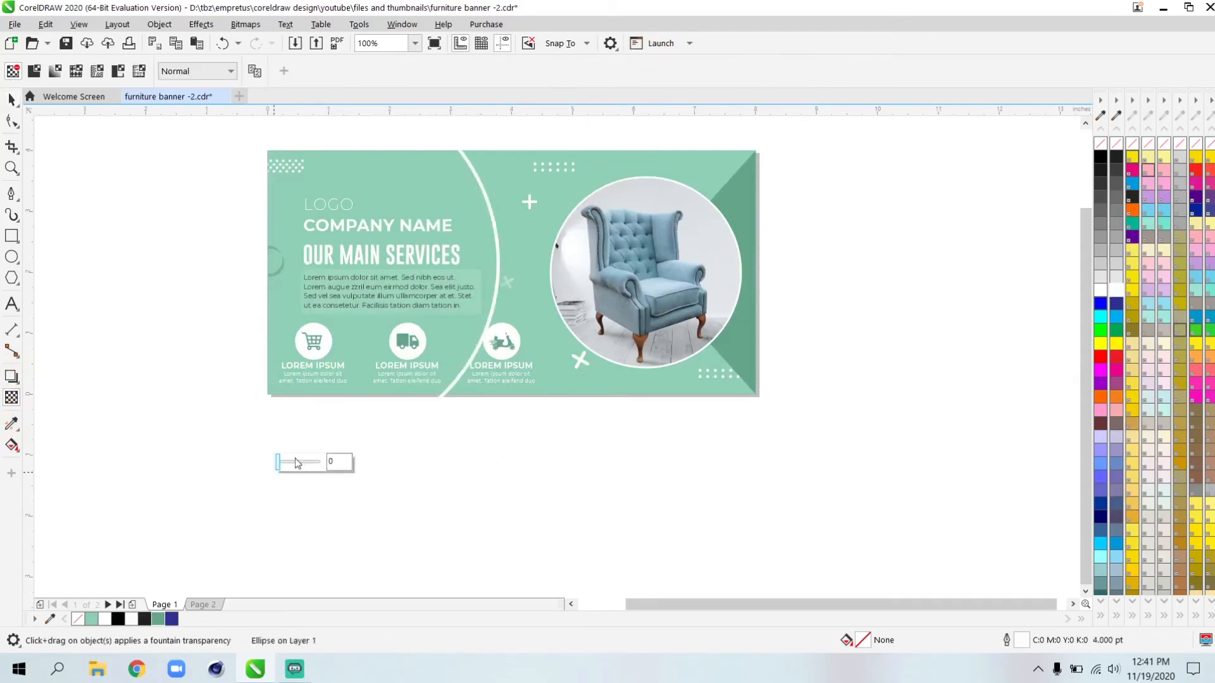
{"action": "left_click_drag", "start_coordinate": [298, 461], "coordinate": [307, 462]}
{"action": "double_click", "coordinate": [318, 461]}
{"action": "type", "text": "95"}
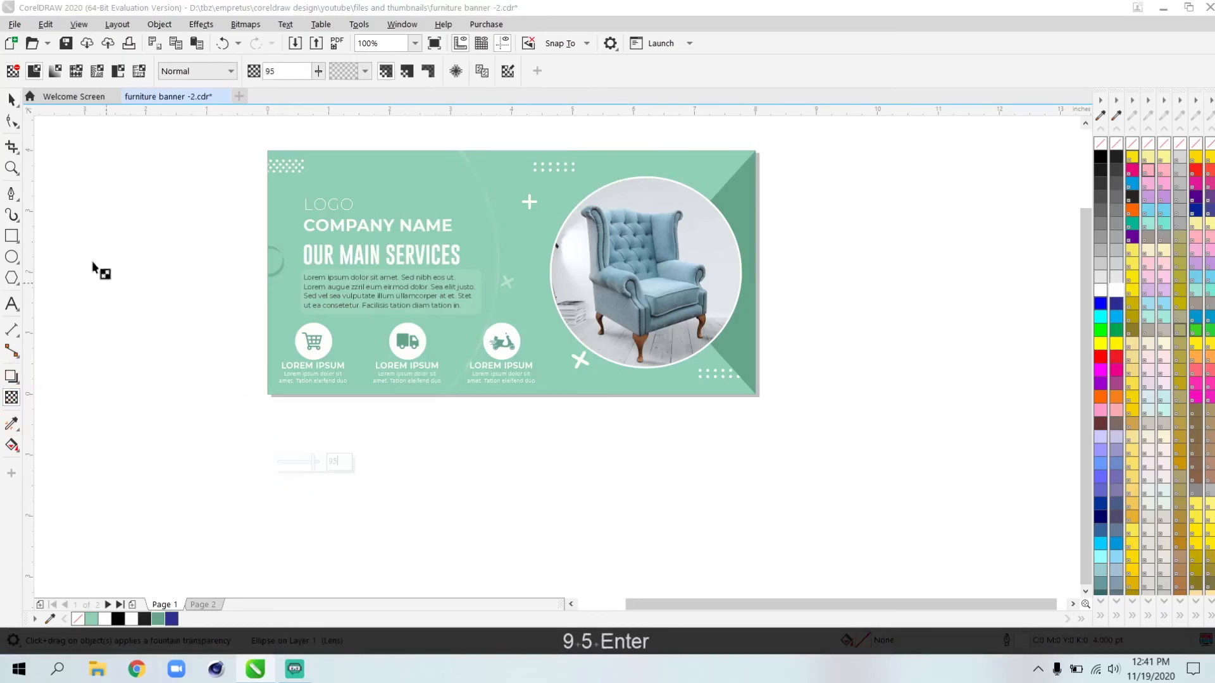
Move the large circle slightly further left and PowerClip it inside the mint background rectangle.
{"action": "left_click", "coordinate": [11, 100]}
{"action": "left_click_drag", "start_coordinate": [312, 262], "coordinate": [298, 263]}
{"action": "left_click", "coordinate": [618, 163]}
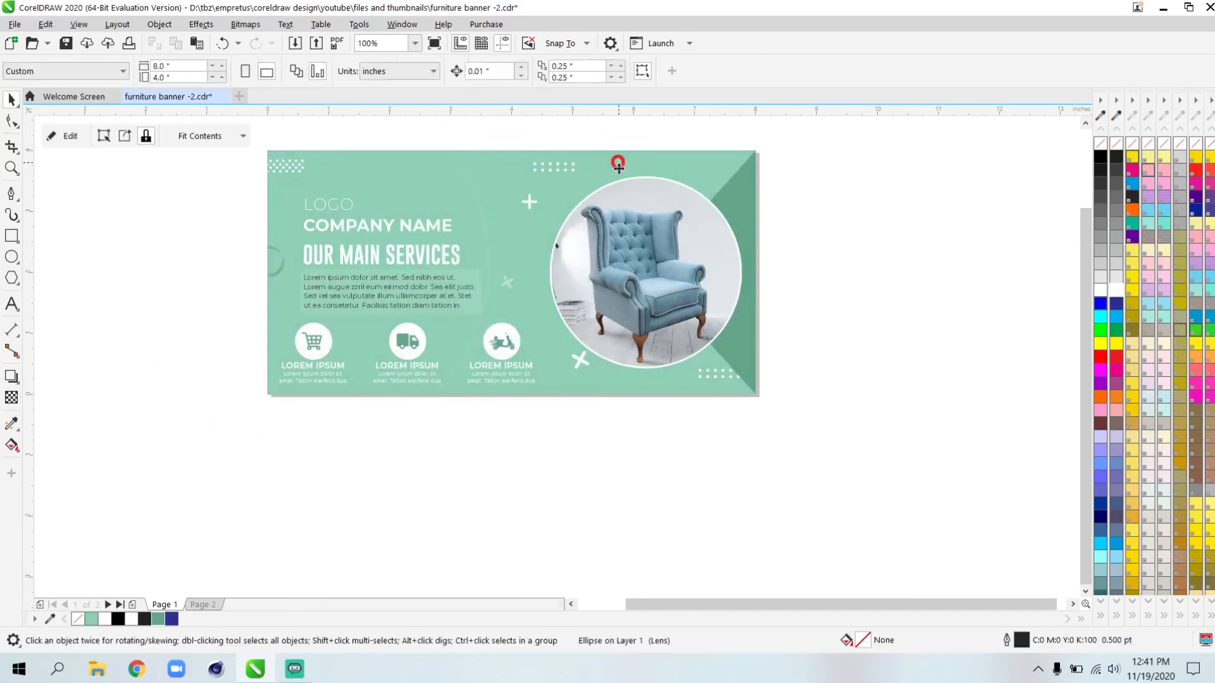
Group all the banner's objects and preview the finished design in full screen.
{"action": "scroll", "coordinate": [518, 313], "scroll_direction": "down", "scroll_amount": 2}
{"action": "left_click", "coordinate": [447, 420]}
{"action": "left_click_drag", "start_coordinate": [333, 181], "coordinate": [691, 362]}
{"action": "key", "text": "ctrl+g"}
{"action": "key", "text": "shift+F2"}
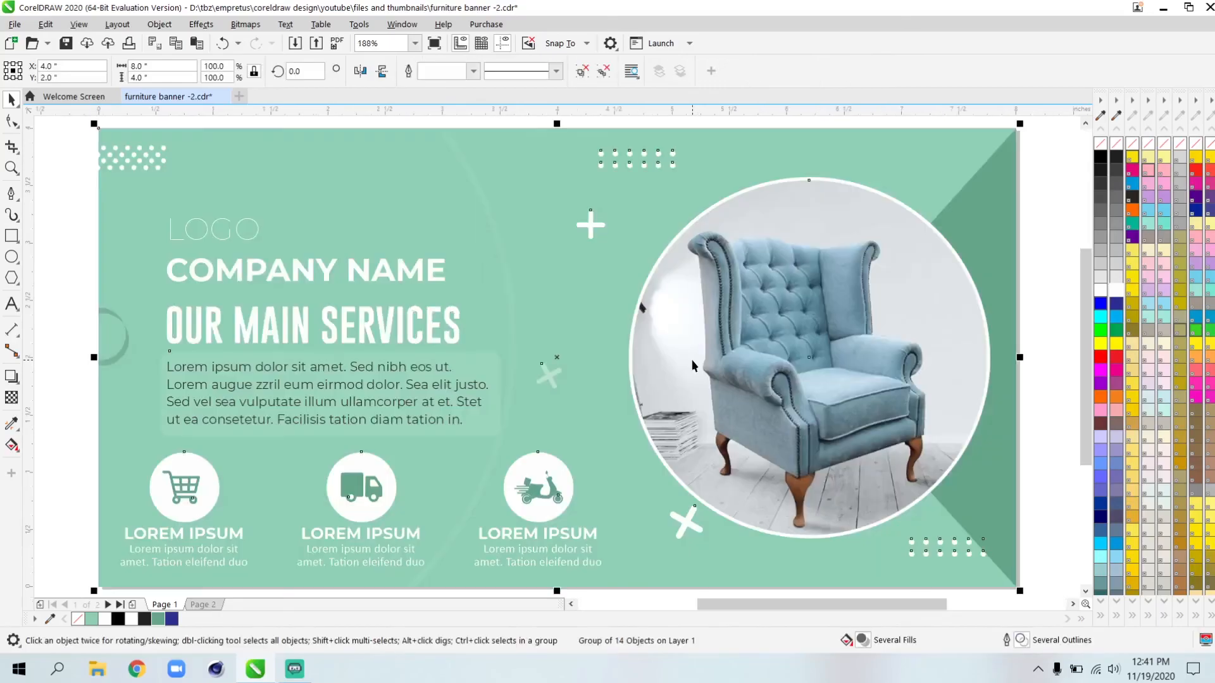
{"action": "key", "text": "F9"}
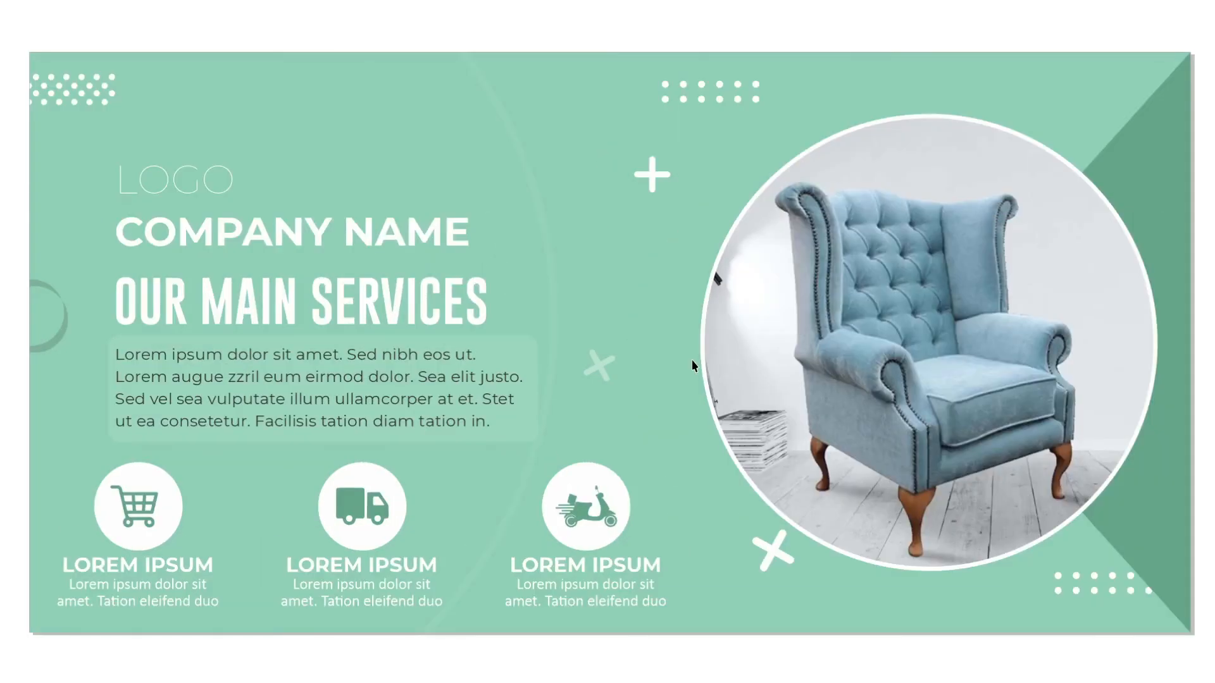